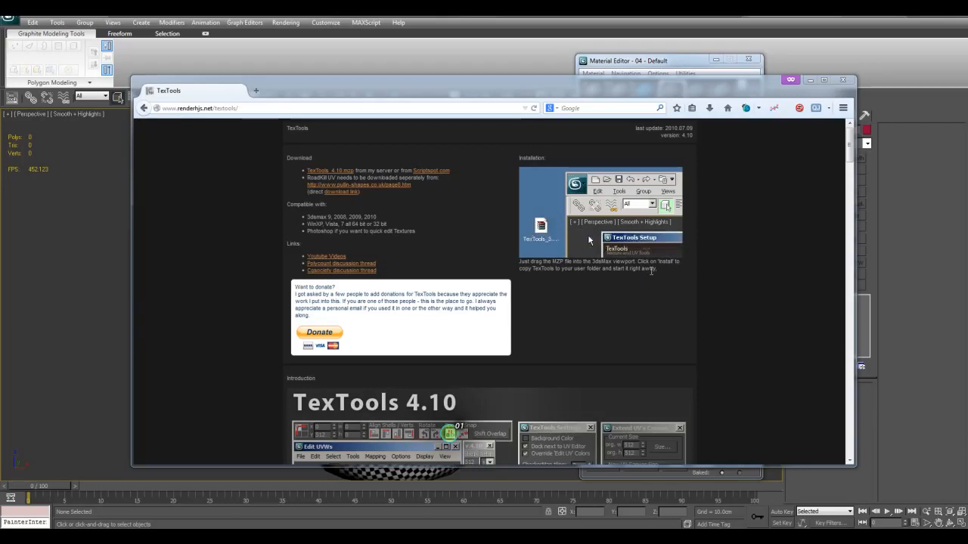
Step: Switch to 3ds Max, open the TexTools toolbar and place it beside the checkered canister
{"action": "left_click", "coordinate": [880, 180]}
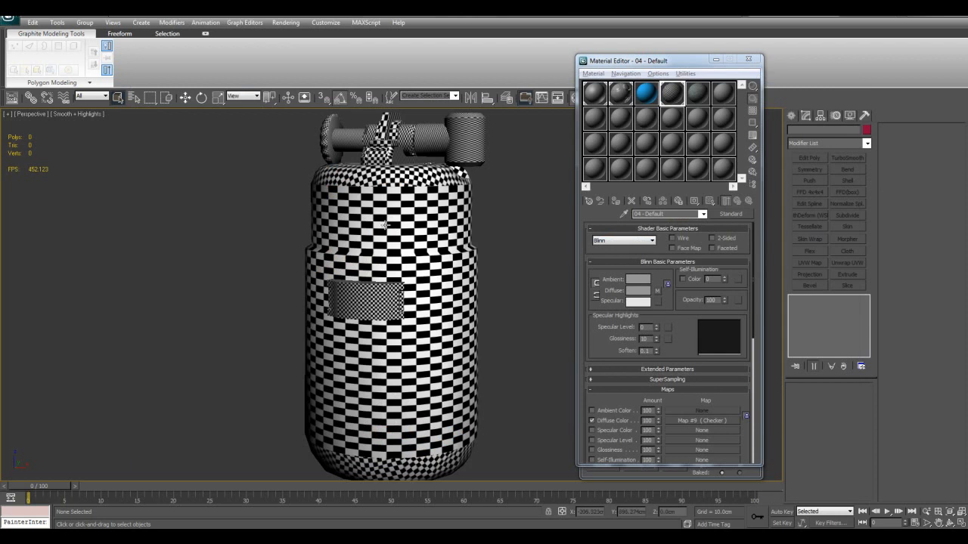
{"action": "middle_click_drag", "start_coordinate": [250, 198], "coordinate": [273, 224]}
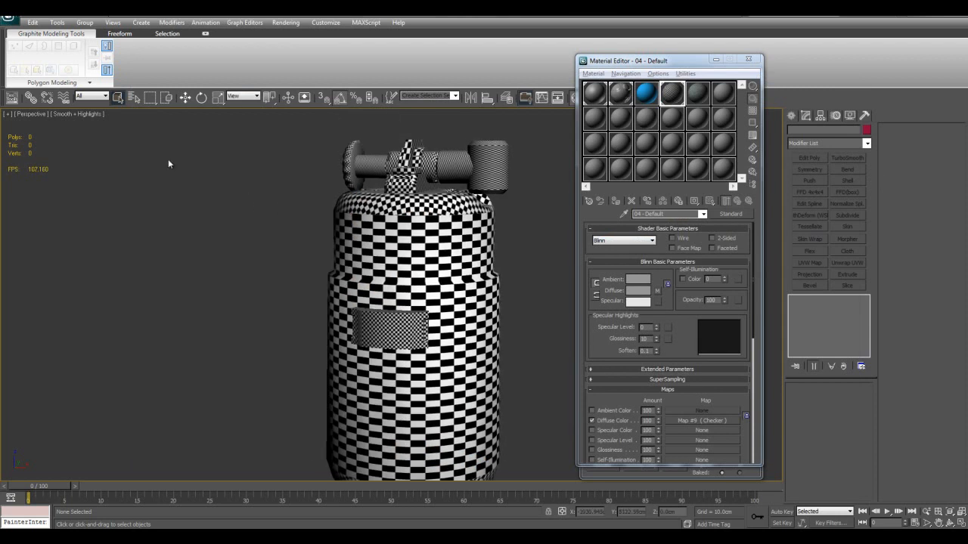
{"action": "left_click", "coordinate": [15, 98]}
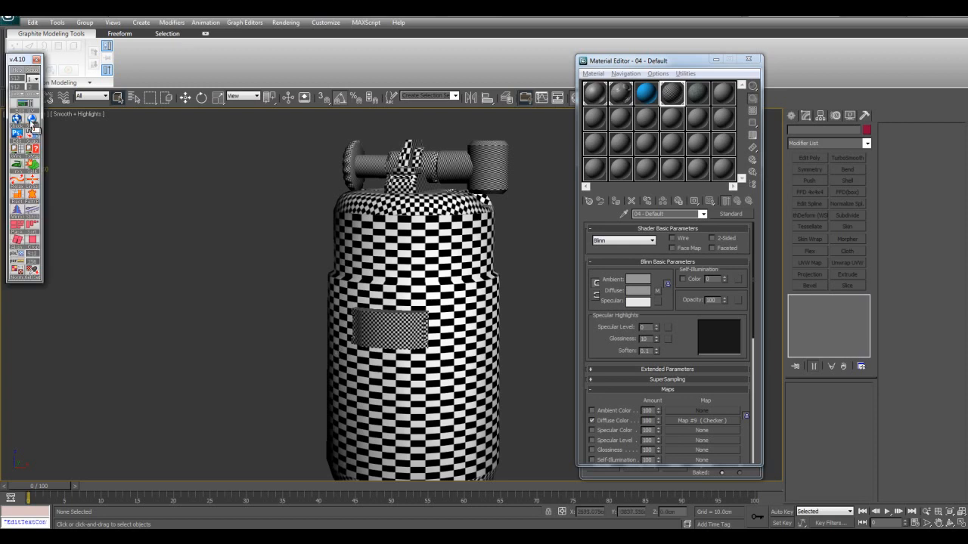
{"action": "left_click_drag", "start_coordinate": [22, 64], "coordinate": [279, 213]}
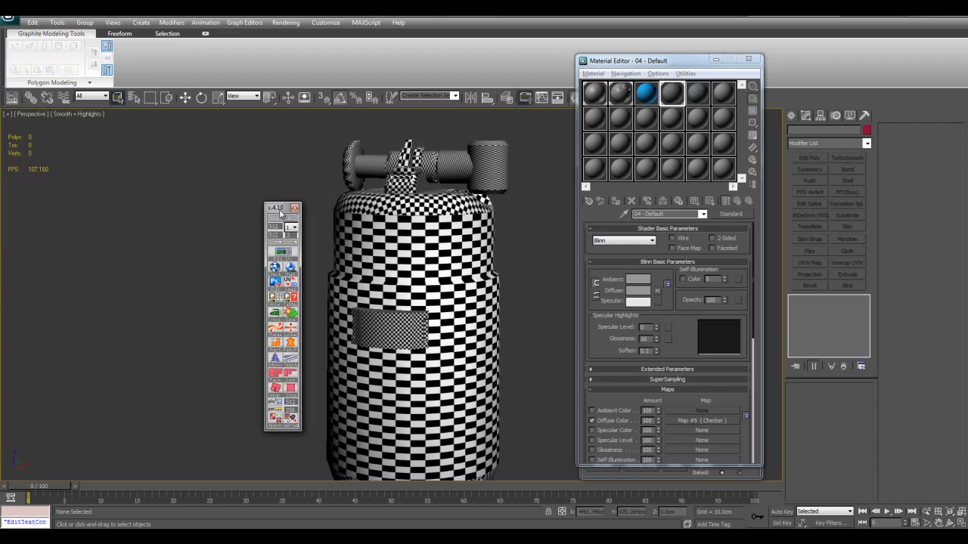
Step: Examine the checker pattern across the canister and valve with edged faces displayed
{"action": "middle_click_drag", "start_coordinate": [413, 313], "coordinate": [416, 334]}
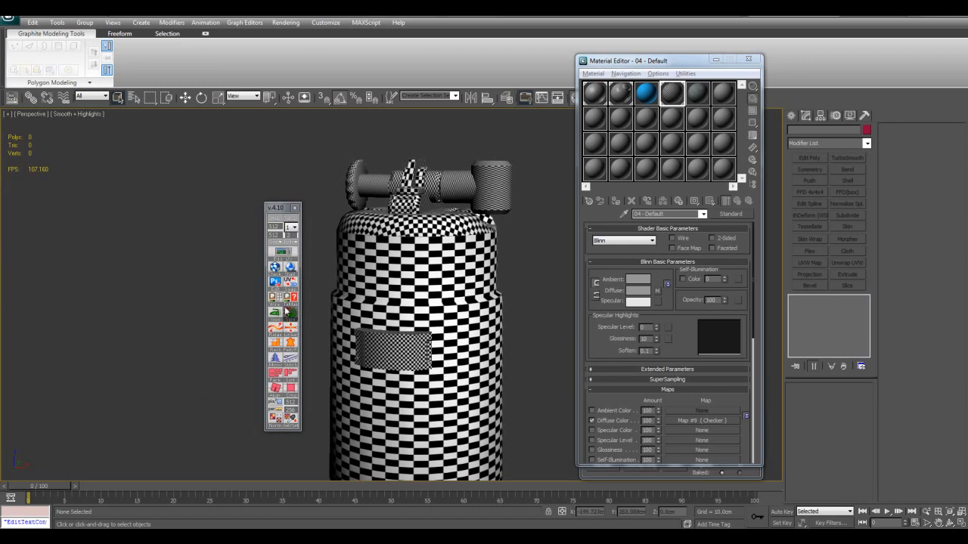
{"action": "middle_click_drag", "start_coordinate": [333, 330], "coordinate": [429, 288]}
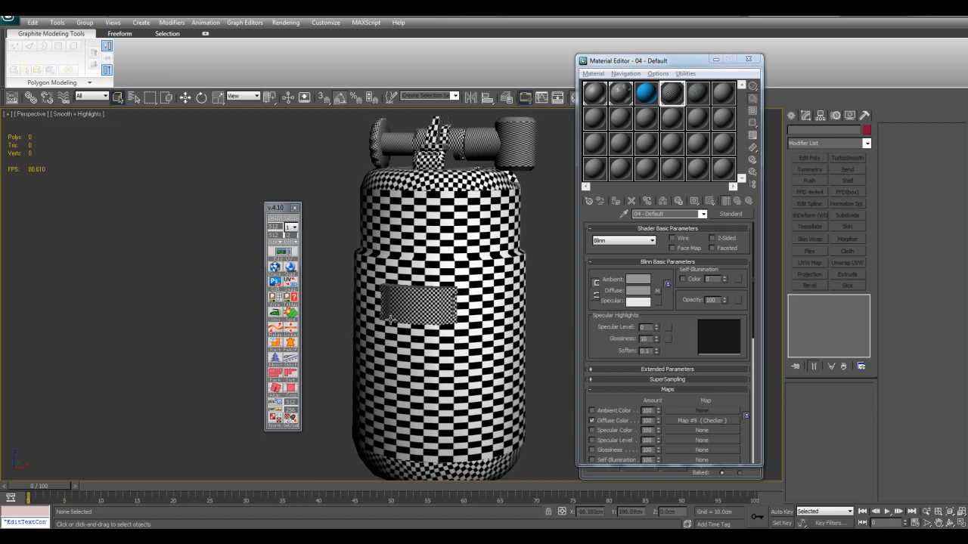
{"action": "middle_click_drag", "start_coordinate": [386, 339], "coordinate": [400, 295]}
{"action": "middle_click_drag", "start_coordinate": [343, 336], "coordinate": [339, 364]}
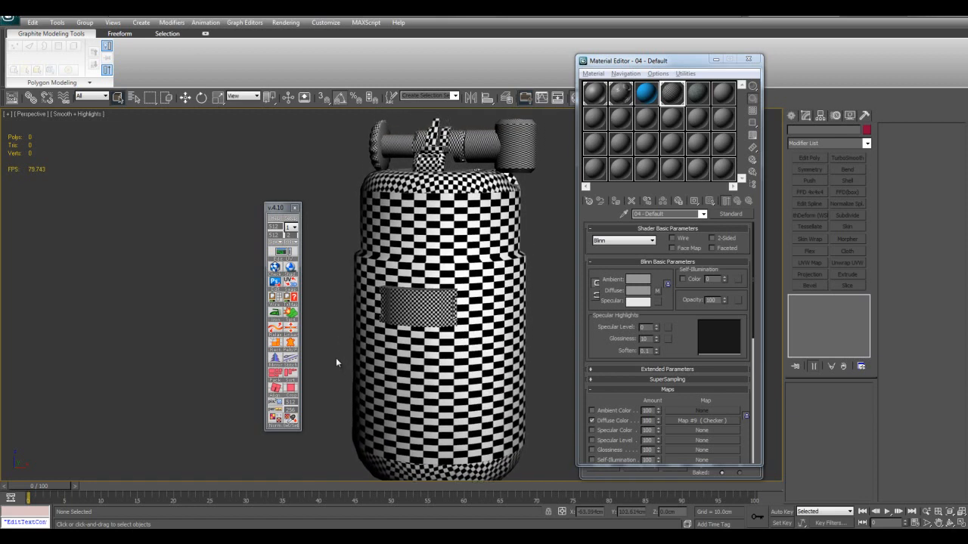
{"action": "middle_click_drag", "start_coordinate": [471, 236], "coordinate": [466, 271]}
{"action": "key", "text": "F4"}
{"action": "scroll", "coordinate": [464, 284], "scroll_direction": "down", "scroll_amount": 3}
{"action": "scroll", "coordinate": [475, 273], "scroll_direction": "up", "scroll_amount": 3}
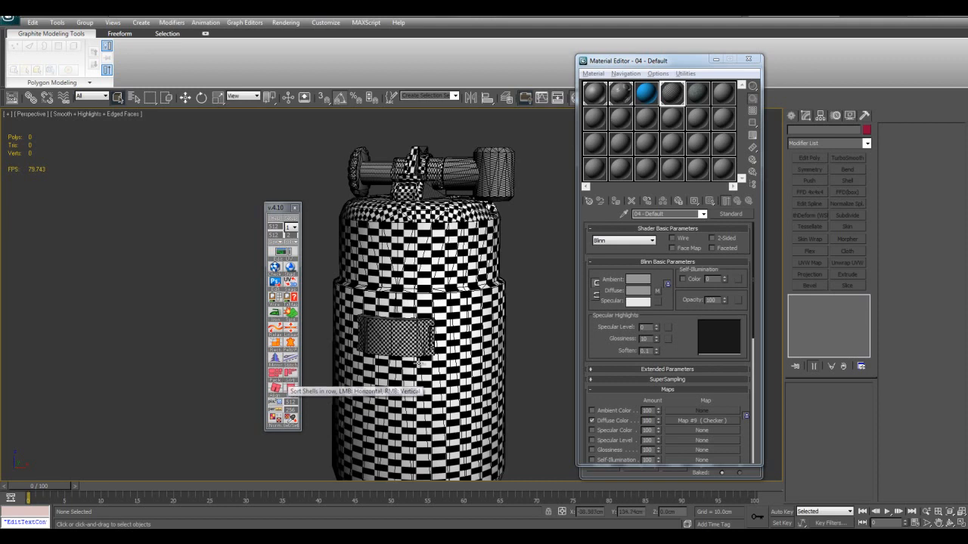
{"action": "scroll", "coordinate": [427, 321], "scroll_direction": "down", "scroll_amount": 4}
{"action": "scroll", "coordinate": [428, 238], "scroll_direction": "up", "scroll_amount": 8}
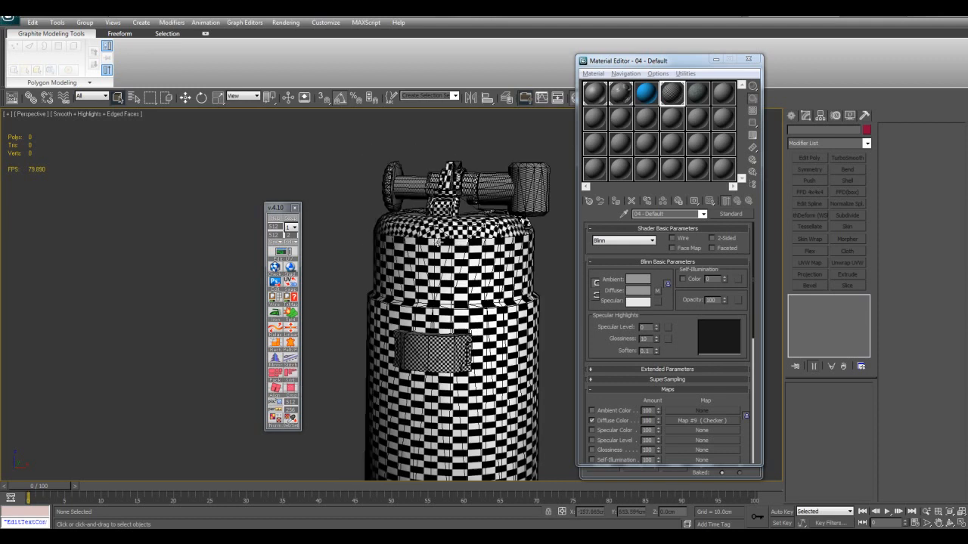
{"action": "scroll", "coordinate": [459, 200], "scroll_direction": "down", "scroll_amount": 5}
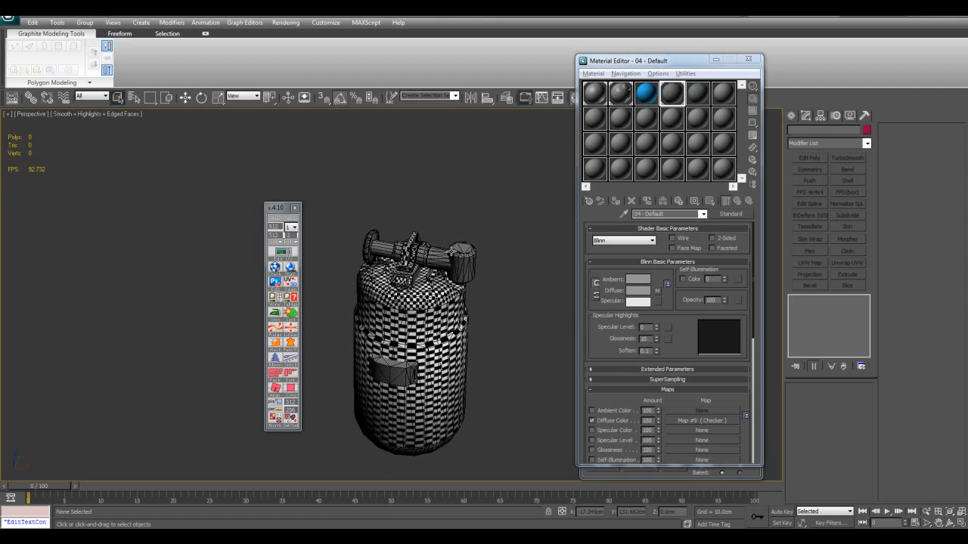
{"action": "scroll", "coordinate": [428, 249], "scroll_direction": "up", "scroll_amount": 3}
{"action": "middle_click_drag", "start_coordinate": [466, 238], "coordinate": [463, 247], "text": "alt"}
{"action": "scroll", "coordinate": [465, 240], "scroll_direction": "down", "scroll_amount": 5}
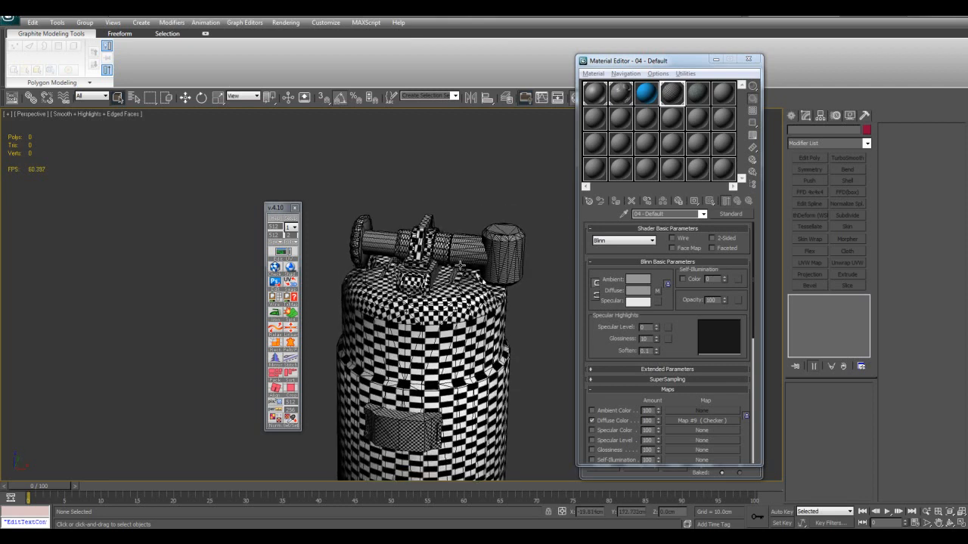
Step: Select the canister body and turn off the edged faces display
{"action": "left_click", "coordinate": [452, 287]}
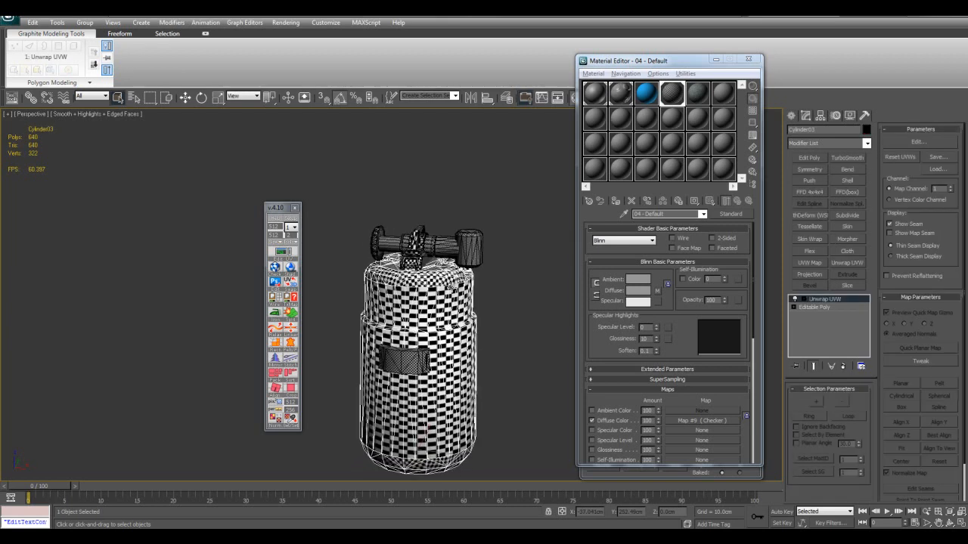
{"action": "scroll", "coordinate": [457, 278], "scroll_direction": "up", "scroll_amount": 2}
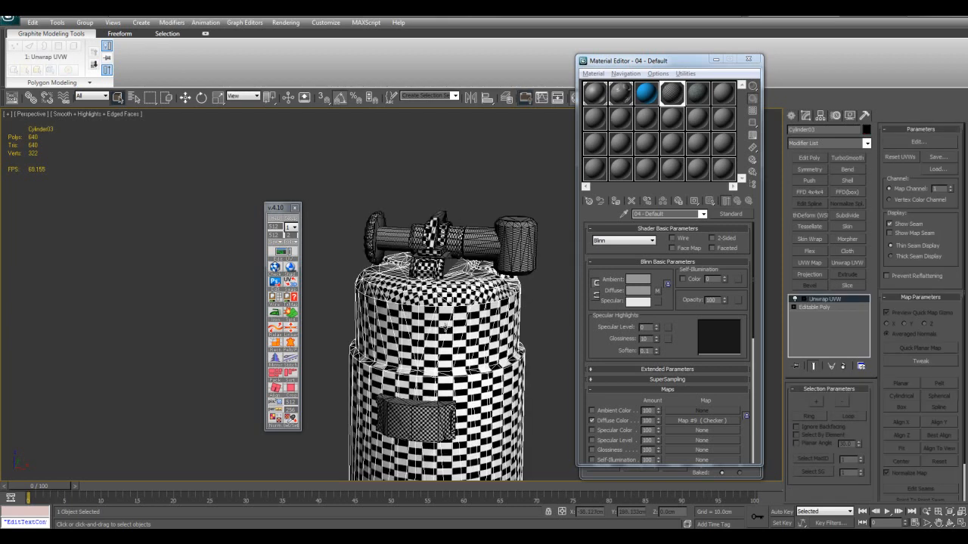
{"action": "middle_click_drag", "start_coordinate": [493, 286], "coordinate": [470, 283]}
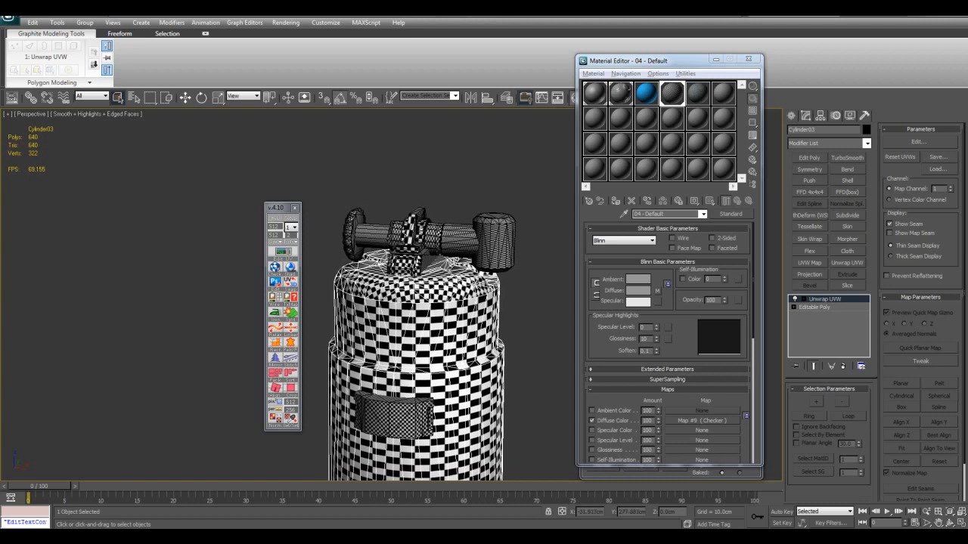
{"action": "middle_click_drag", "start_coordinate": [490, 356], "coordinate": [498, 302]}
{"action": "left_click_drag", "start_coordinate": [496, 326], "coordinate": [490, 349], "text": "alt"}
{"action": "middle_click_drag", "start_coordinate": [490, 349], "coordinate": [483, 312], "text": "alt"}
{"action": "left_click", "coordinate": [525, 286]}
{"action": "key", "text": "F4"}
Step: Examine the checker size and distortion on the canister's body, label plate, shoulder and valve
{"action": "middle_click_drag", "start_coordinate": [526, 285], "coordinate": [504, 313]}
{"action": "scroll", "coordinate": [484, 287], "scroll_direction": "up", "scroll_amount": 4}
{"action": "middle_click_drag", "start_coordinate": [471, 324], "coordinate": [472, 348], "text": "alt"}
{"action": "left_click", "coordinate": [472, 348]}
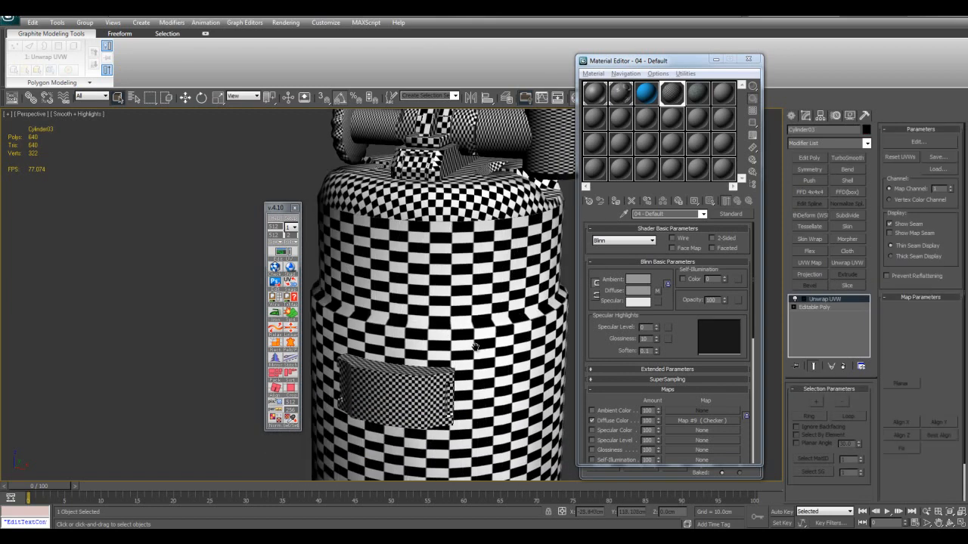
{"action": "scroll", "coordinate": [471, 347], "scroll_direction": "down", "scroll_amount": 3}
{"action": "scroll", "coordinate": [486, 310], "scroll_direction": "up", "scroll_amount": 6}
{"action": "middle_click_drag", "start_coordinate": [485, 314], "coordinate": [446, 325], "text": "alt"}
{"action": "scroll", "coordinate": [446, 325], "scroll_direction": "down", "scroll_amount": 5}
{"action": "middle_click_drag", "start_coordinate": [434, 291], "coordinate": [450, 269], "text": "alt"}
{"action": "scroll", "coordinate": [450, 270], "scroll_direction": "up", "scroll_amount": 2}
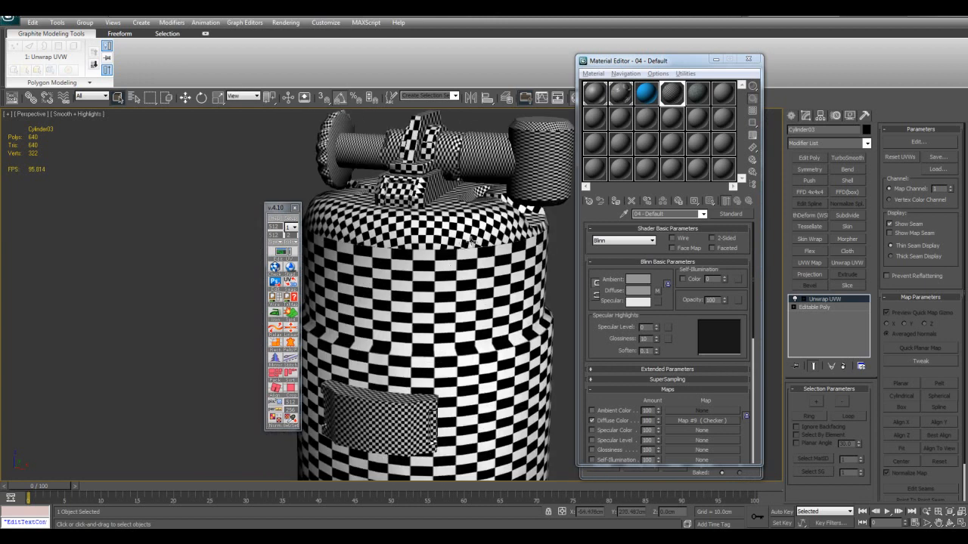
{"action": "middle_click_drag", "start_coordinate": [415, 218], "coordinate": [523, 272], "text": "alt"}
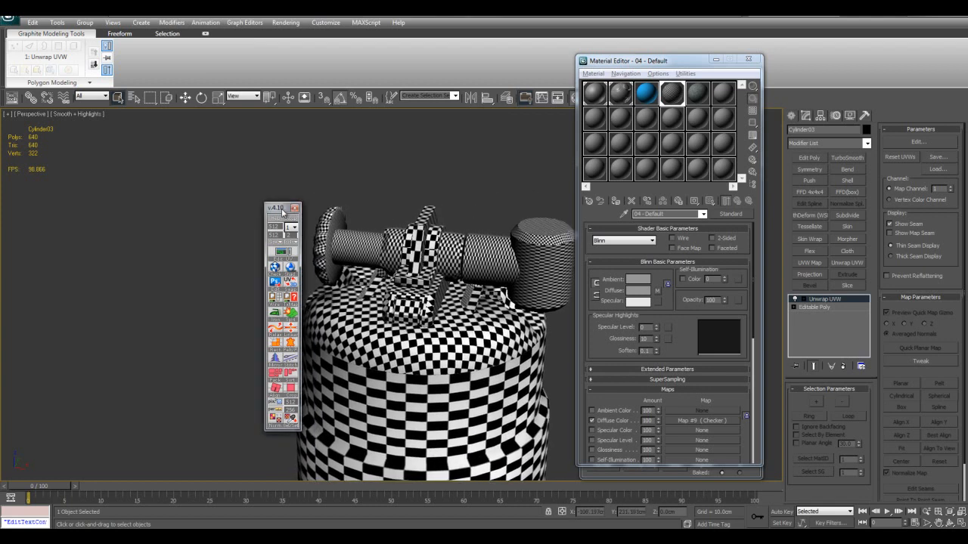
Step: Move the TexTools toolbar clear of the canister and turn the edged faces display back on
{"action": "left_click_drag", "start_coordinate": [282, 213], "coordinate": [202, 187]}
{"action": "middle_click_drag", "start_coordinate": [419, 263], "coordinate": [460, 260]}
{"action": "scroll", "coordinate": [491, 244], "scroll_direction": "up", "scroll_amount": 3}
{"action": "key", "text": "F4"}
{"action": "key", "text": "F4"}
{"action": "key", "text": "F4"}
{"action": "middle_click_drag", "start_coordinate": [466, 182], "coordinate": [466, 224], "text": "alt"}
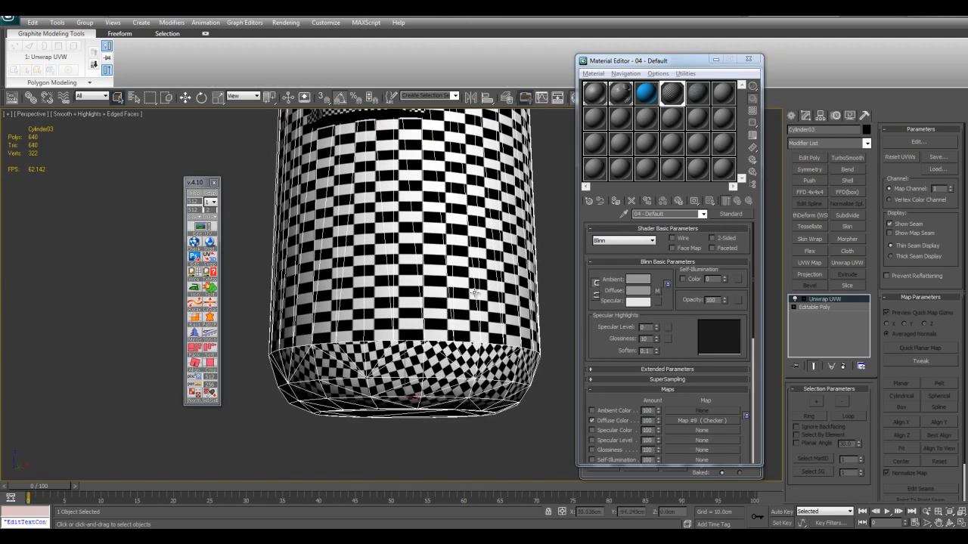
Step: Open the canister body in the Edit UVWs window and switch to face selection with Select Element off
{"action": "key", "text": "z"}
{"action": "left_click", "coordinate": [522, 298]}
{"action": "left_click", "coordinate": [467, 294]}
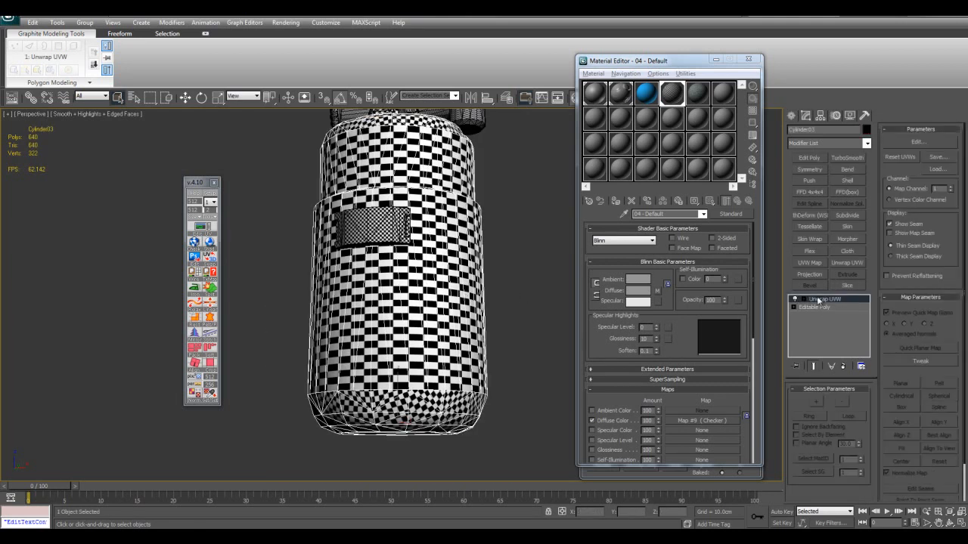
{"action": "left_click", "coordinate": [917, 142]}
{"action": "middle_click_drag", "start_coordinate": [388, 209], "coordinate": [406, 210]}
{"action": "middle_click_drag", "start_coordinate": [199, 250], "coordinate": [176, 228]}
{"action": "scroll", "coordinate": [176, 227], "scroll_direction": "up", "scroll_amount": 5}
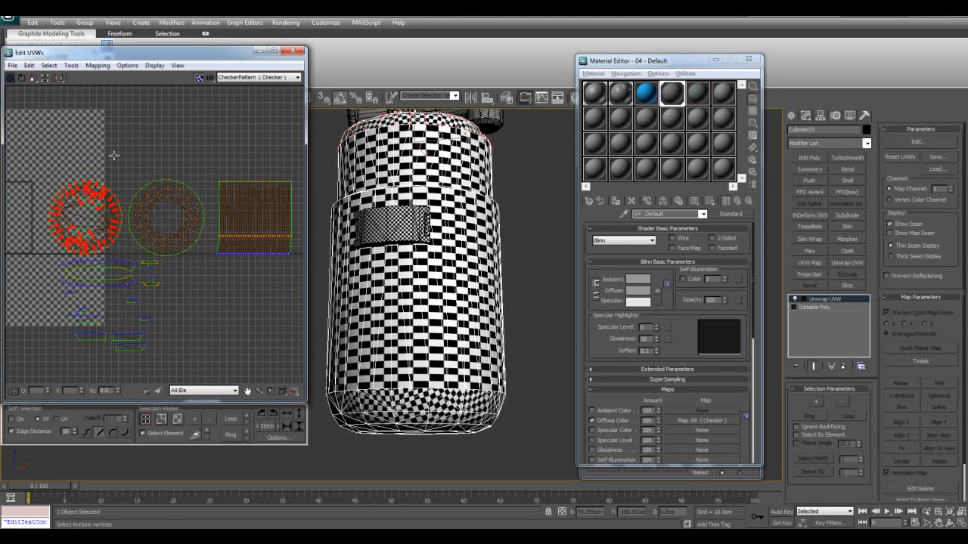
{"action": "left_click", "coordinate": [177, 419]}
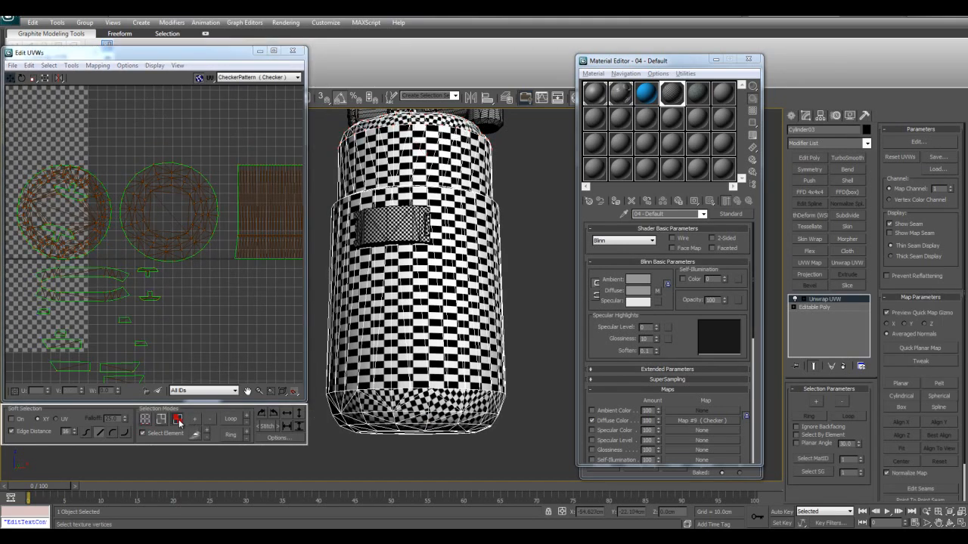
{"action": "left_click", "coordinate": [179, 433]}
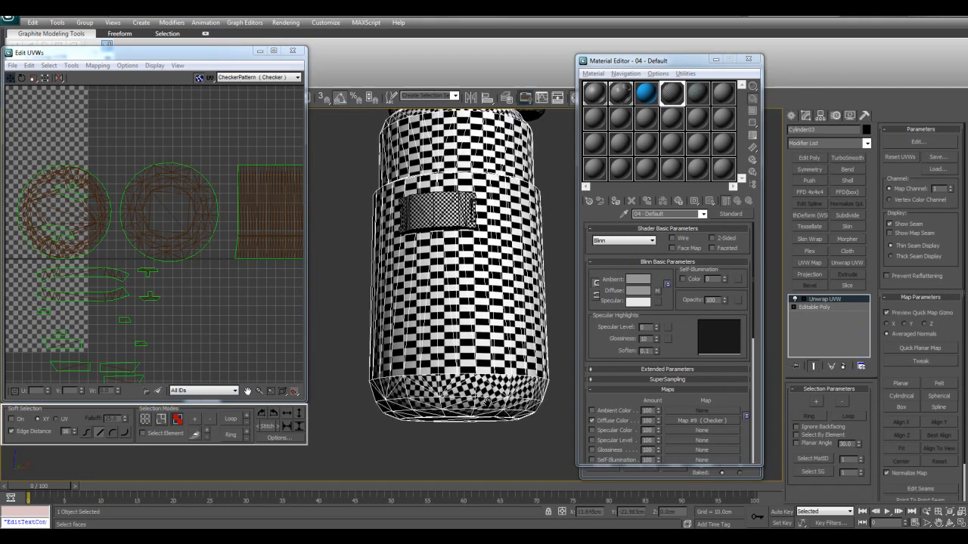
Step: Select all faces of the canister's rounded base using wireframe display, excluding the side wall faces
{"action": "scroll", "coordinate": [378, 314], "scroll_direction": "down", "scroll_amount": 4}
{"action": "key", "text": "F3"}
{"action": "left_click_drag", "start_coordinate": [348, 307], "coordinate": [529, 410]}
{"action": "left_click_drag", "start_coordinate": [377, 279], "coordinate": [515, 301], "text": "alt"}
{"action": "key", "text": "F3"}
{"action": "middle_click_drag", "start_coordinate": [188, 224], "coordinate": [193, 225]}
{"action": "scroll", "coordinate": [195, 225], "scroll_direction": "up", "scroll_amount": 2}
{"action": "middle_click_drag", "start_coordinate": [110, 198], "coordinate": [137, 220]}
{"action": "scroll", "coordinate": [138, 221], "scroll_direction": "down", "scroll_amount": 2}
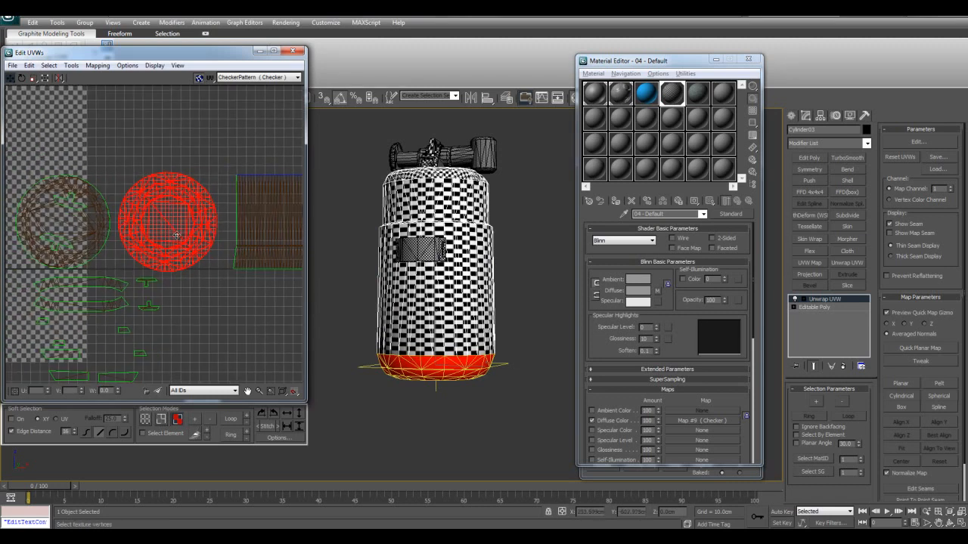
Step: Assign the 05 - Default material with the galvanized metal bitmap to the canister body
{"action": "scroll", "coordinate": [482, 299], "scroll_direction": "up", "scroll_amount": 3}
{"action": "middle_click_drag", "start_coordinate": [482, 297], "coordinate": [481, 281], "text": "alt"}
{"action": "left_click", "coordinate": [698, 98]}
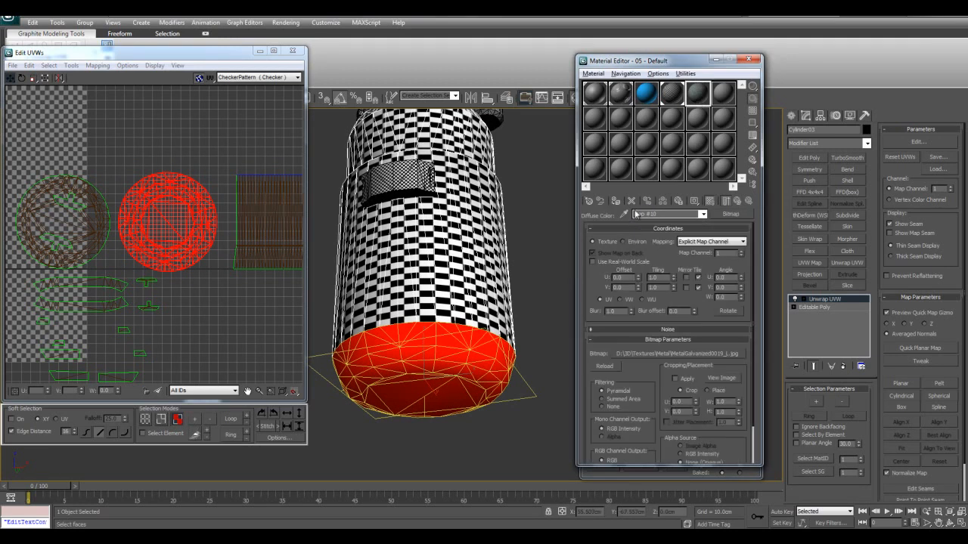
{"action": "left_click", "coordinate": [617, 203]}
{"action": "scroll", "coordinate": [503, 244], "scroll_direction": "up", "scroll_amount": 5}
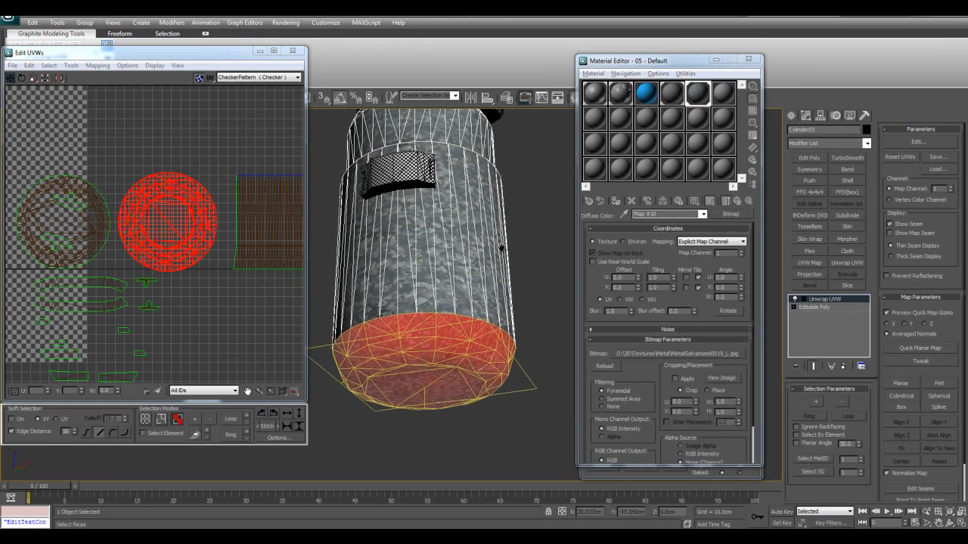
{"action": "middle_click_drag", "start_coordinate": [525, 186], "coordinate": [502, 219], "text": "alt"}
{"action": "middle_click_drag", "start_coordinate": [533, 293], "coordinate": [467, 246], "text": "alt"}
Step: Minimize the Material Editor, clear the face selection and inspect the metal texture on the canister's base up close
{"action": "left_click", "coordinate": [727, 62]}
{"action": "key", "text": "0"}
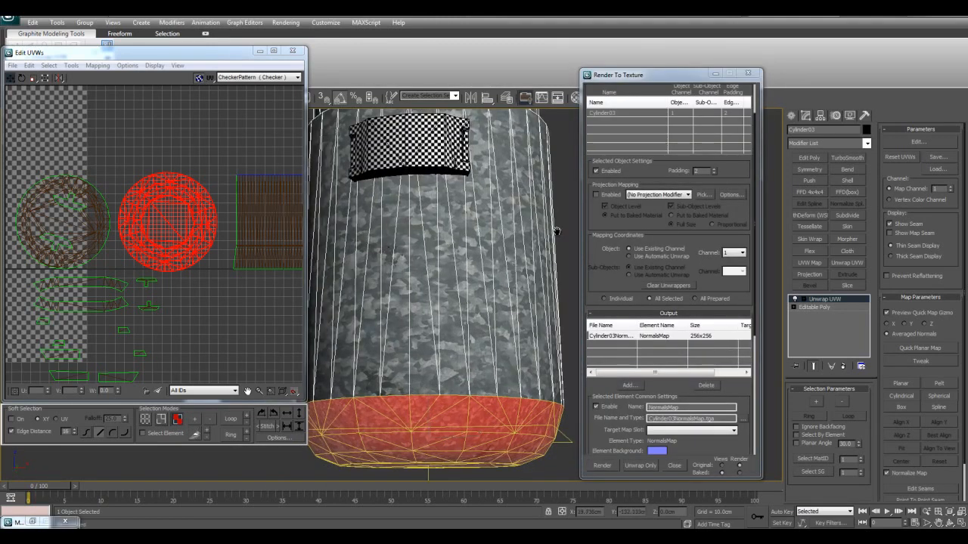
{"action": "middle_click_drag", "start_coordinate": [556, 236], "coordinate": [551, 214]}
{"action": "left_click", "coordinate": [550, 231]}
{"action": "middle_click_drag", "start_coordinate": [483, 323], "coordinate": [481, 304], "text": "alt"}
{"action": "scroll", "coordinate": [481, 304], "scroll_direction": "up", "scroll_amount": 5}
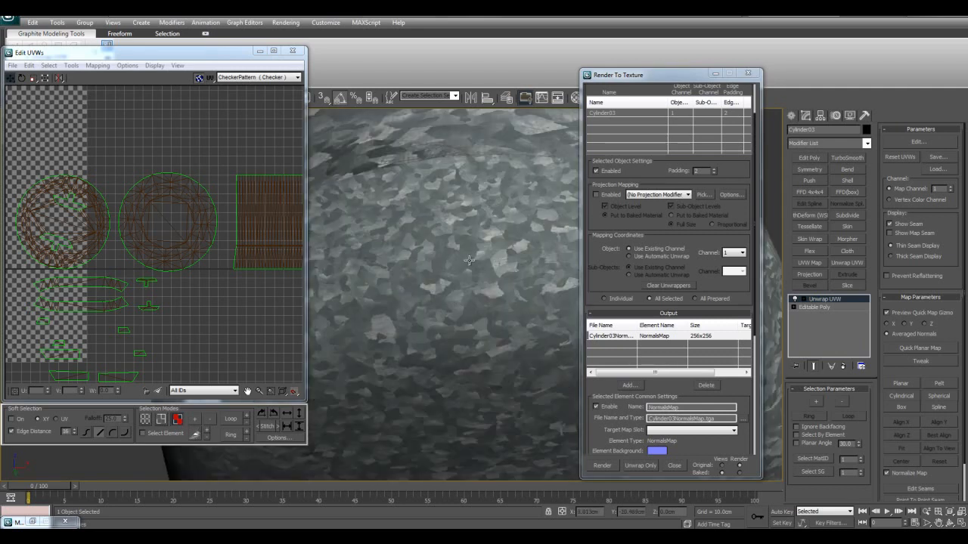
{"action": "scroll", "coordinate": [468, 231], "scroll_direction": "down", "scroll_amount": 4}
Step: Select the base's circular UV shell and scale it down to a tiny fraction of its size
{"action": "middle_click_drag", "start_coordinate": [240, 236], "coordinate": [234, 238]}
{"action": "left_click", "coordinate": [155, 218]}
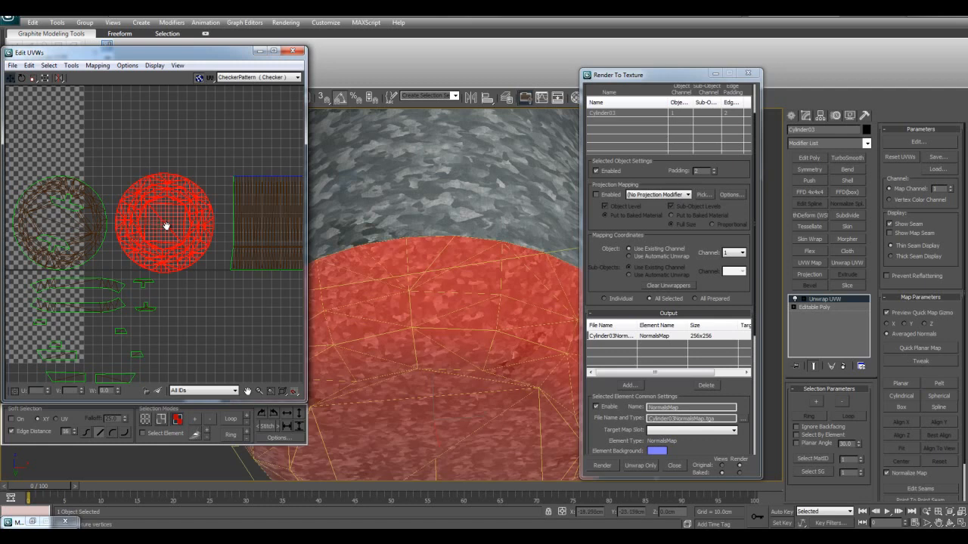
{"action": "scroll", "coordinate": [224, 234], "scroll_direction": "down", "scroll_amount": 2}
{"action": "left_click", "coordinate": [33, 81]}
{"action": "scroll", "coordinate": [182, 187], "scroll_direction": "up", "scroll_amount": 2}
{"action": "left_click_drag", "start_coordinate": [189, 191], "coordinate": [209, 298]}
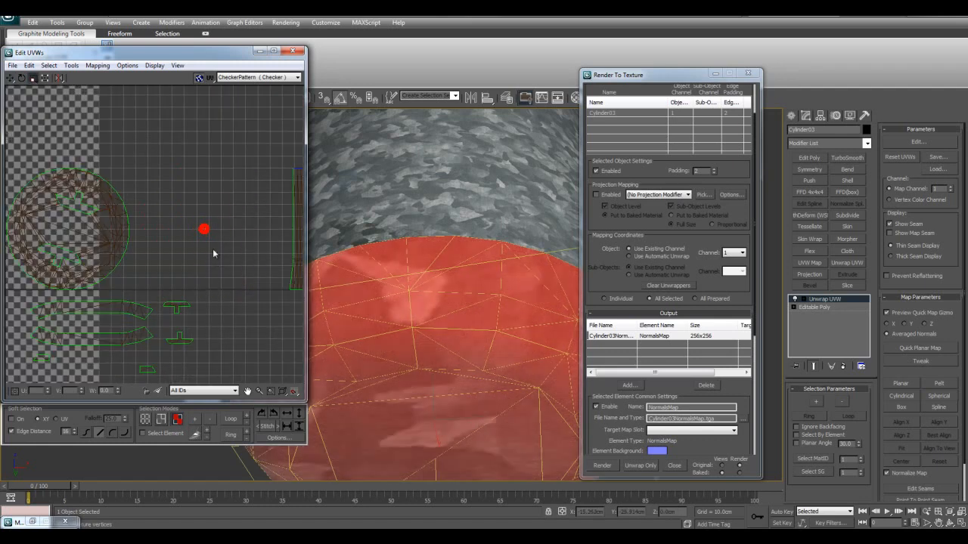
{"action": "left_click_drag", "start_coordinate": [204, 230], "coordinate": [204, 257]}
Step: Close the Render To Texture dialog and examine the metal texture on the base without selection or edges
{"action": "scroll", "coordinate": [465, 311], "scroll_direction": "down", "scroll_amount": 5}
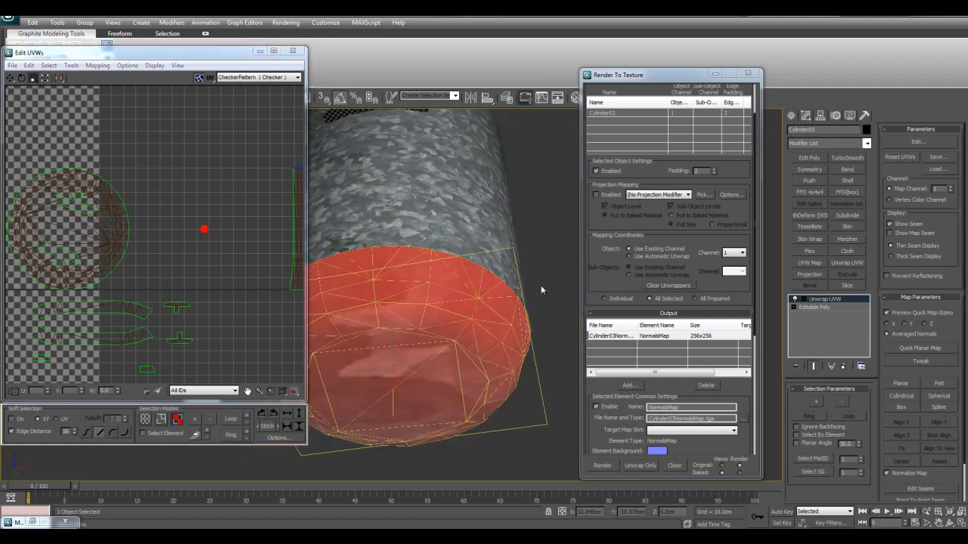
{"action": "key", "text": "F4"}
{"action": "left_click", "coordinate": [555, 303]}
{"action": "scroll", "coordinate": [449, 268], "scroll_direction": "up", "scroll_amount": 5}
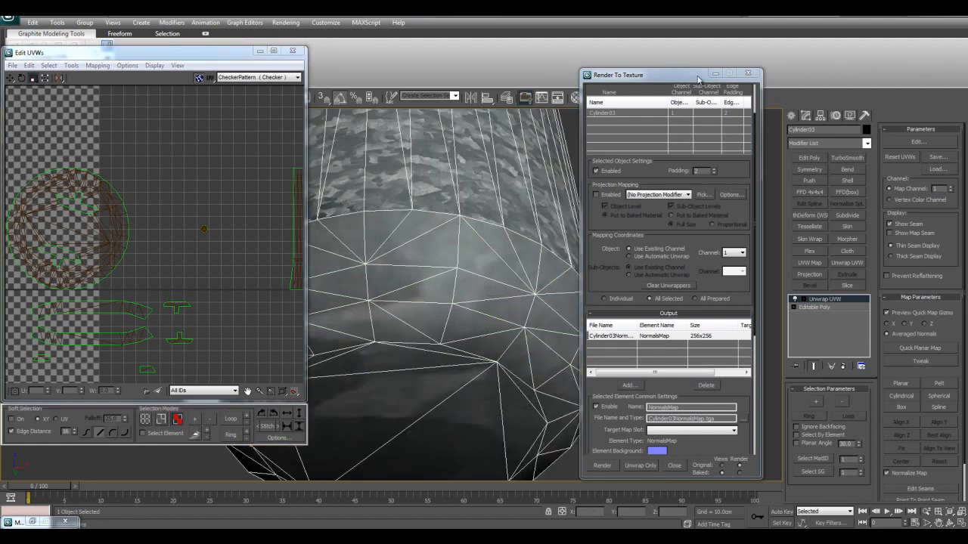
{"action": "left_click", "coordinate": [747, 74]}
{"action": "scroll", "coordinate": [494, 287], "scroll_direction": "down", "scroll_amount": 3}
{"action": "key", "text": "F4"}
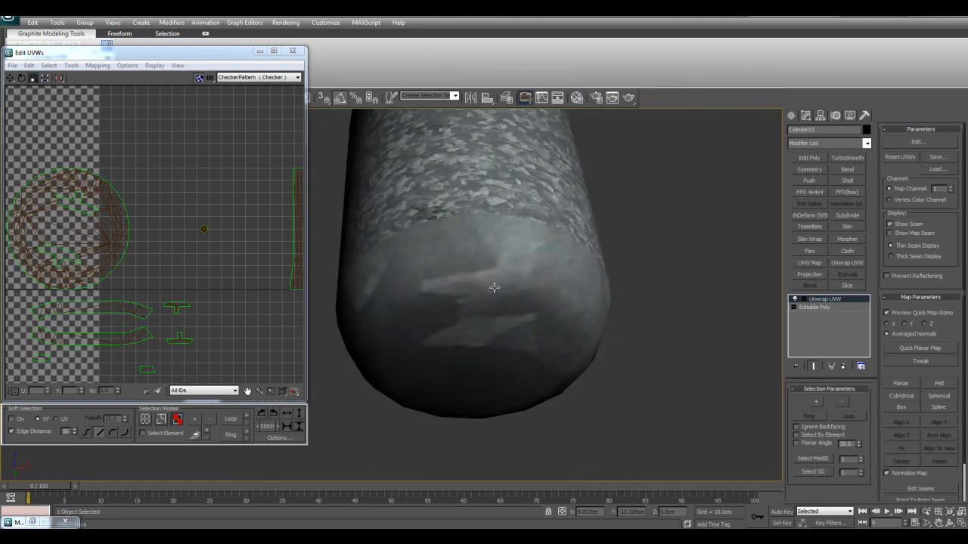
Step: Reopen the Material Editor and view the full galvanized metal bitmap of the 05 - Default material
{"action": "middle_click_drag", "start_coordinate": [494, 287], "coordinate": [503, 304]}
{"action": "middle_click_drag", "start_coordinate": [231, 227], "coordinate": [216, 230]}
{"action": "scroll", "coordinate": [216, 230], "scroll_direction": "up", "scroll_amount": 5}
{"action": "middle_click_drag", "start_coordinate": [71, 225], "coordinate": [155, 230]}
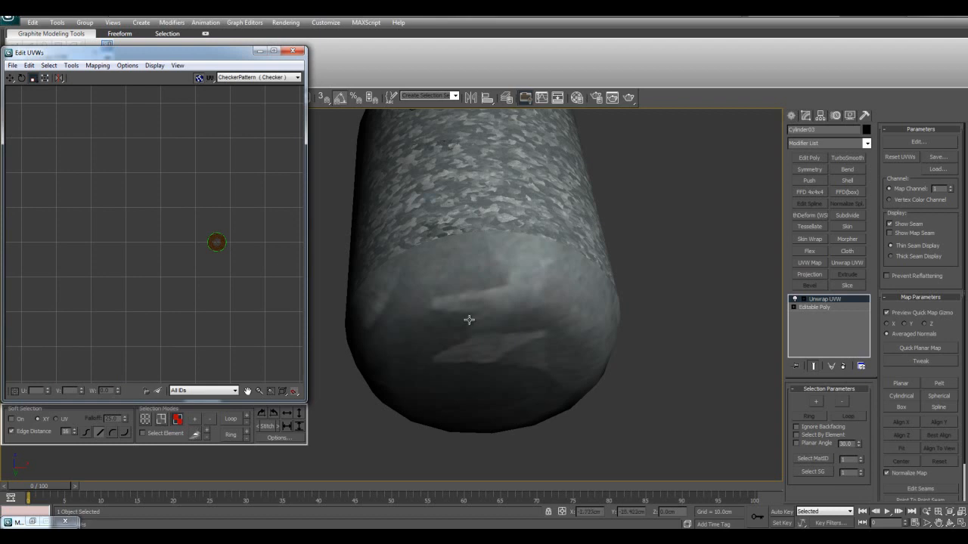
{"action": "scroll", "coordinate": [468, 320], "scroll_direction": "down", "scroll_amount": 5}
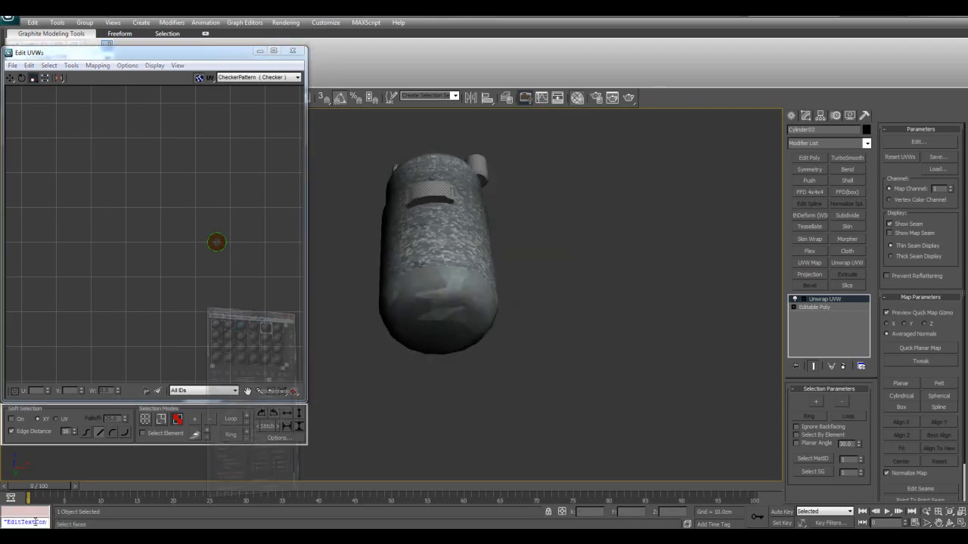
{"action": "key", "text": "m"}
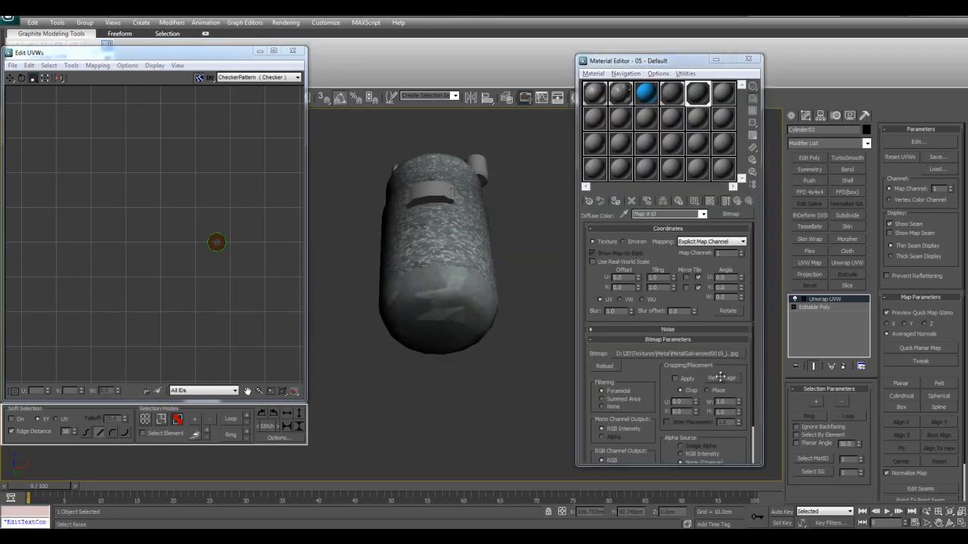
{"action": "left_click", "coordinate": [720, 378]}
{"action": "left_click_drag", "start_coordinate": [674, 26], "coordinate": [461, 43]}
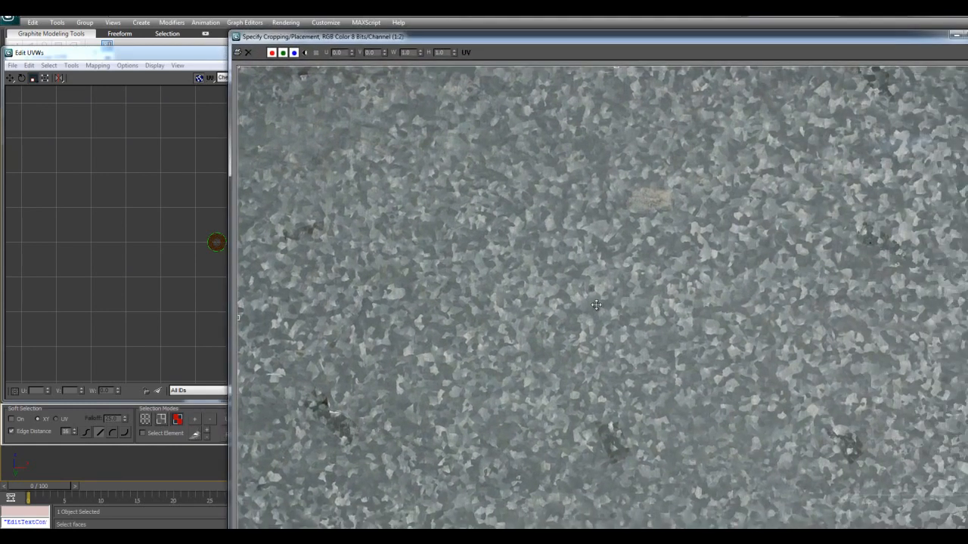
Step: Compare the tiny UV shell of the canister's base with the galvanized metal bitmap at different magnifications
{"action": "left_click", "coordinate": [214, 168]}
{"action": "scroll", "coordinate": [127, 177], "scroll_direction": "down", "scroll_amount": 3}
{"action": "scroll", "coordinate": [155, 194], "scroll_direction": "down", "scroll_amount": 2}
{"action": "middle_click_drag", "start_coordinate": [160, 194], "coordinate": [181, 229]}
{"action": "scroll", "coordinate": [174, 229], "scroll_direction": "up", "scroll_amount": 3}
{"action": "left_click_drag", "start_coordinate": [174, 225], "coordinate": [247, 284]}
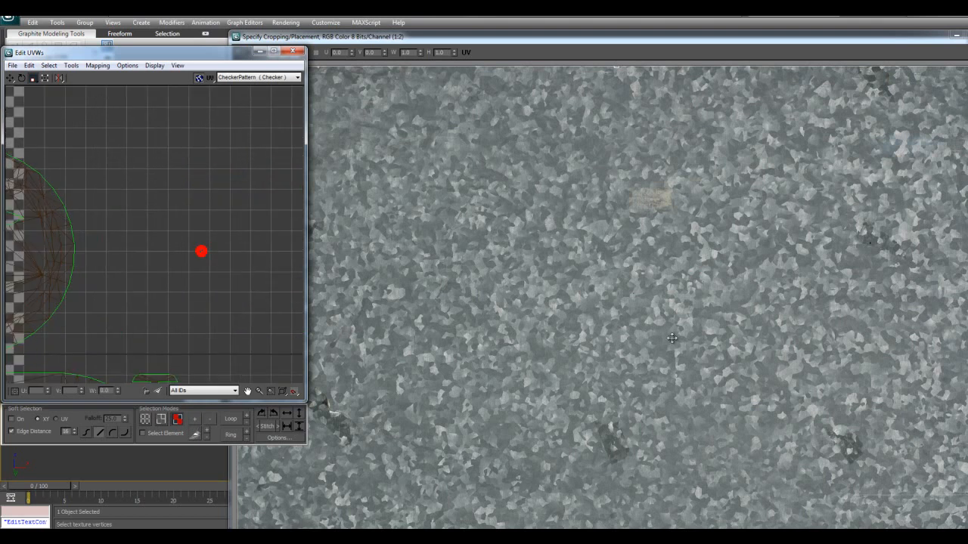
{"action": "left_click", "coordinate": [494, 318]}
{"action": "scroll", "coordinate": [494, 318], "scroll_direction": "down", "scroll_amount": 1}
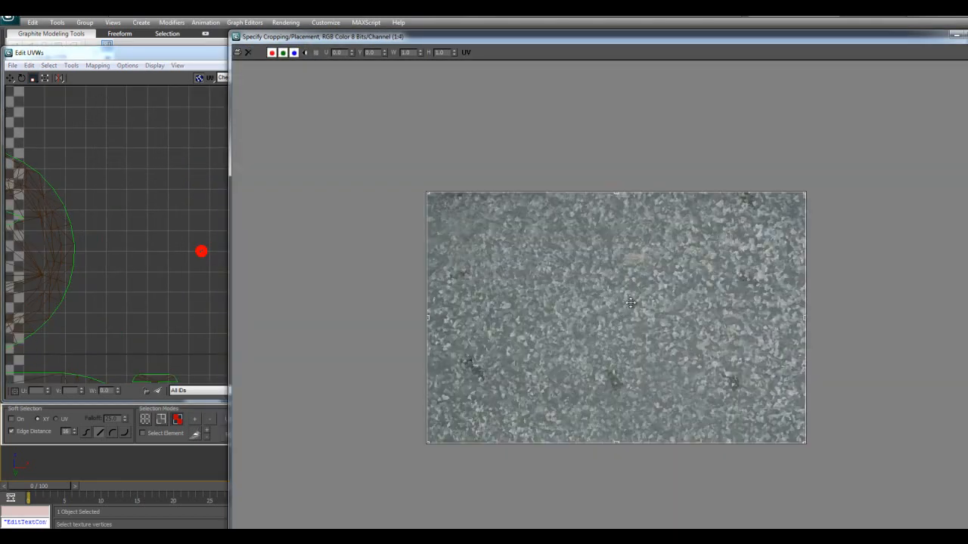
{"action": "scroll", "coordinate": [628, 306], "scroll_direction": "up", "scroll_amount": 2}
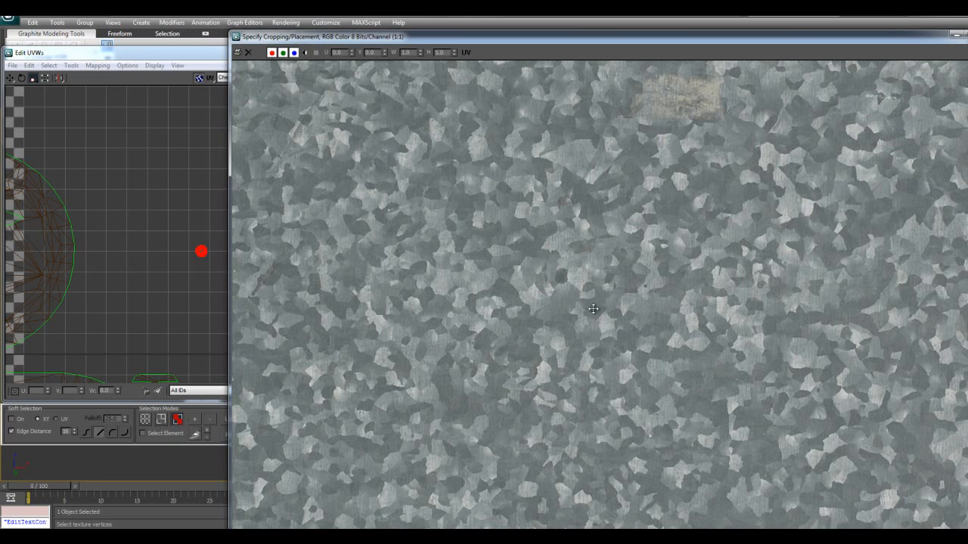
{"action": "scroll", "coordinate": [511, 295], "scroll_direction": "down", "scroll_amount": 2}
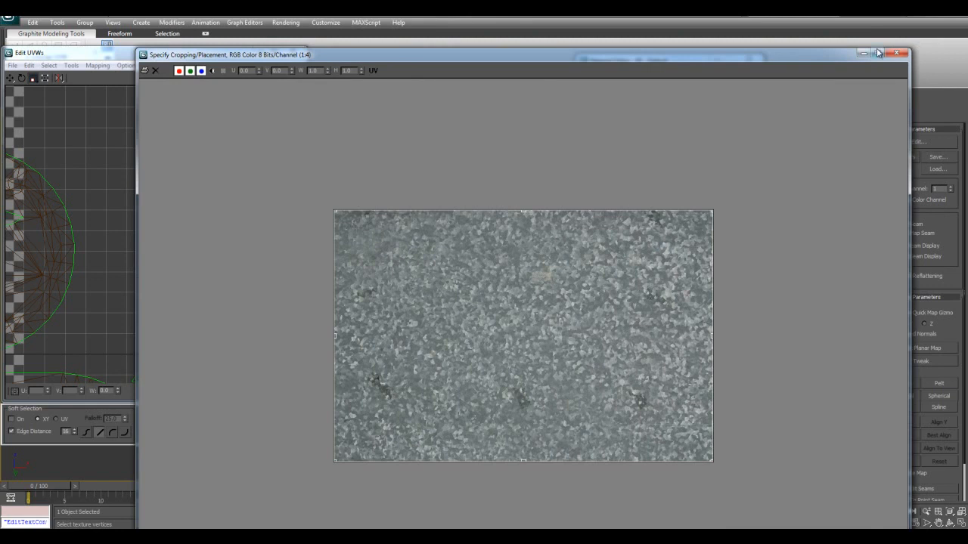
Step: Put away the bitmap view, clear the face selection and examine the metal texture on the canister's base
{"action": "left_click", "coordinate": [884, 53]}
{"action": "middle_click_drag", "start_coordinate": [462, 298], "coordinate": [459, 299]}
{"action": "key", "text": "ctrl+s"}
{"action": "left_click", "coordinate": [484, 253]}
{"action": "middle_click_drag", "start_coordinate": [483, 253], "coordinate": [450, 266]}
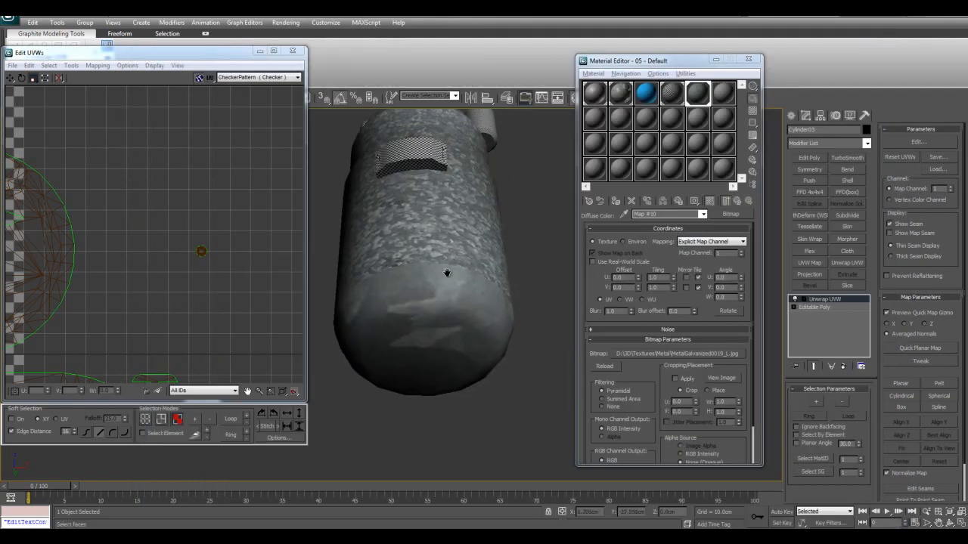
{"action": "scroll", "coordinate": [450, 267], "scroll_direction": "up", "scroll_amount": 3}
{"action": "key", "text": "F4"}
{"action": "key", "text": "F4"}
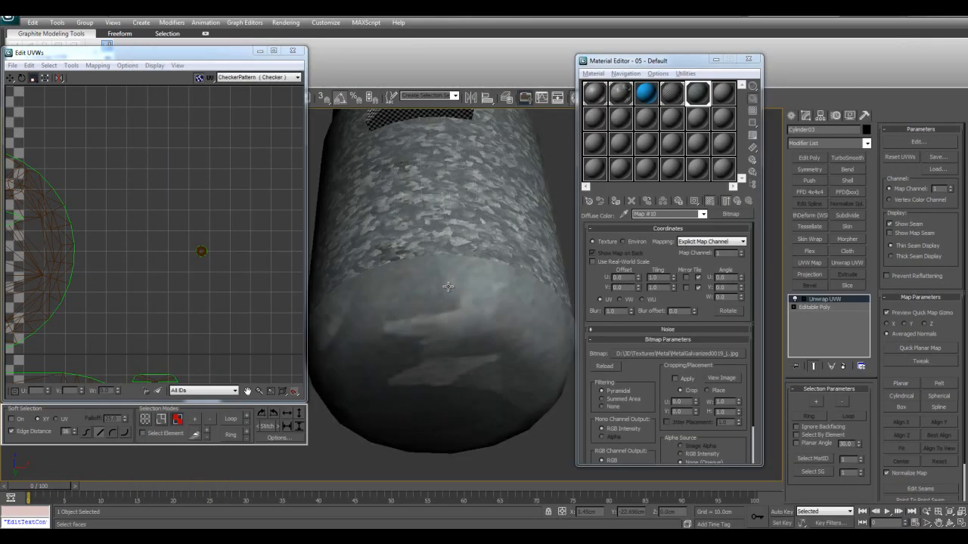
{"action": "key", "text": "F4"}
Step: Undo the scaling down of the base's circular UV shell
{"action": "middle_click", "coordinate": [177, 236]}
{"action": "scroll", "coordinate": [177, 236], "scroll_direction": "down", "scroll_amount": 1}
{"action": "key", "text": "ctrl+z"}
{"action": "key", "text": "ctrl+z"}
{"action": "key", "text": "ctrl+z"}
{"action": "key", "text": "ctrl+z"}
{"action": "key", "text": "ctrl+z"}
{"action": "key", "text": "ctrl+z"}
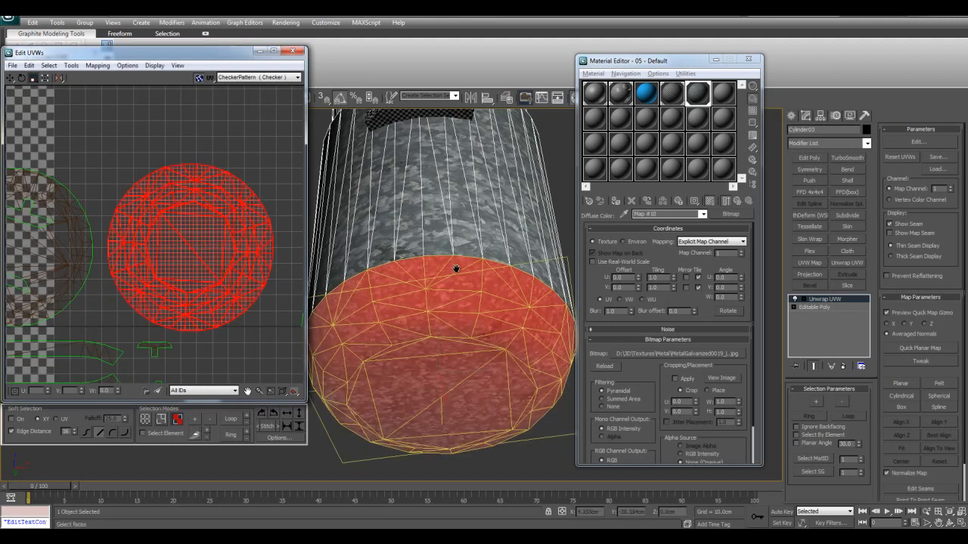
Step: Clear the selection, hide the edges and examine the metal texture on the base up close
{"action": "middle_click", "coordinate": [444, 269]}
{"action": "key", "text": "F4"}
{"action": "scroll", "coordinate": [446, 269], "scroll_direction": "down", "scroll_amount": 2}
{"action": "left_click", "coordinate": [510, 254]}
{"action": "scroll", "coordinate": [462, 269], "scroll_direction": "up", "scroll_amount": 4}
{"action": "middle_click_drag", "start_coordinate": [458, 271], "coordinate": [471, 280]}
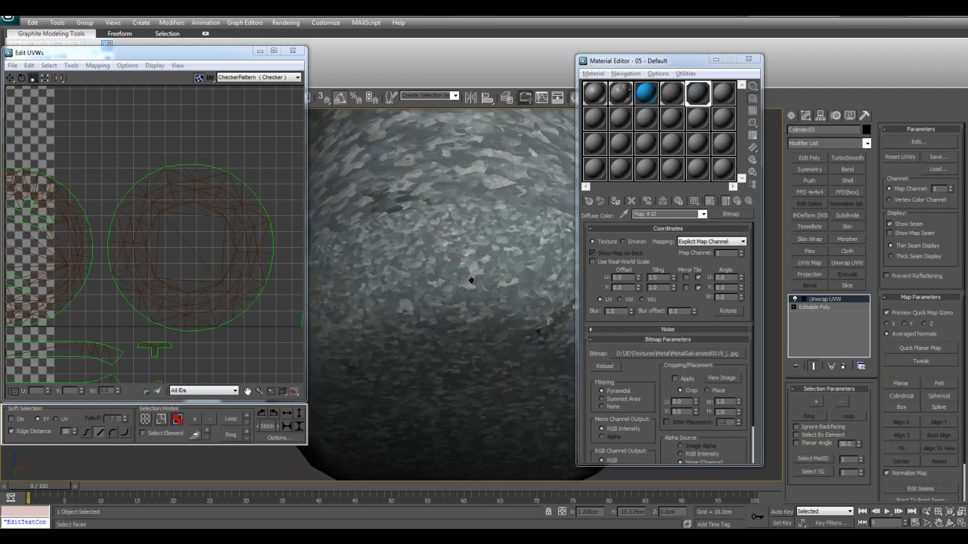
{"action": "scroll", "coordinate": [470, 280], "scroll_direction": "up", "scroll_amount": 2}
{"action": "scroll", "coordinate": [440, 248], "scroll_direction": "up", "scroll_amount": 2}
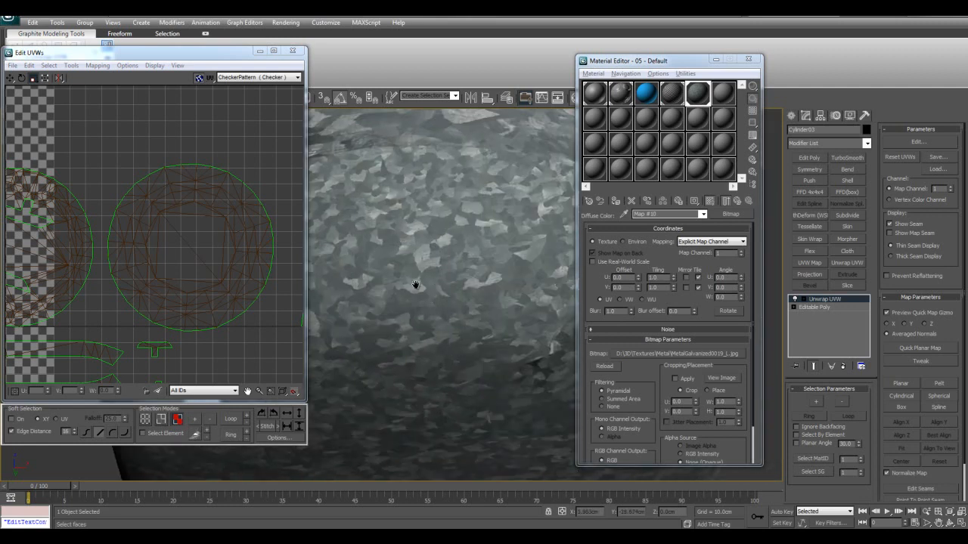
{"action": "scroll", "coordinate": [435, 280], "scroll_direction": "down", "scroll_amount": 3}
{"action": "middle_click_drag", "start_coordinate": [463, 232], "coordinate": [467, 260], "text": "alt"}
{"action": "scroll", "coordinate": [453, 265], "scroll_direction": "down", "scroll_amount": 4}
Step: Close the UV editor and add an Edit Poly modifier on top of the canister body's Unwrap UVW
{"action": "middle_click_drag", "start_coordinate": [141, 235], "coordinate": [219, 265]}
{"action": "scroll", "coordinate": [219, 265], "scroll_direction": "down", "scroll_amount": 2}
{"action": "scroll", "coordinate": [237, 227], "scroll_direction": "down", "scroll_amount": 3}
{"action": "left_click", "coordinate": [292, 53]}
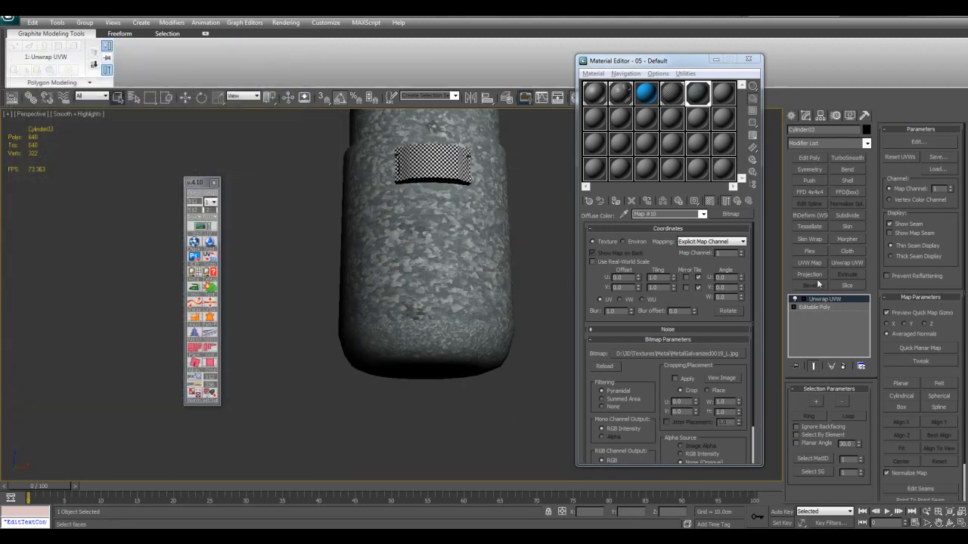
{"action": "left_click", "coordinate": [801, 300]}
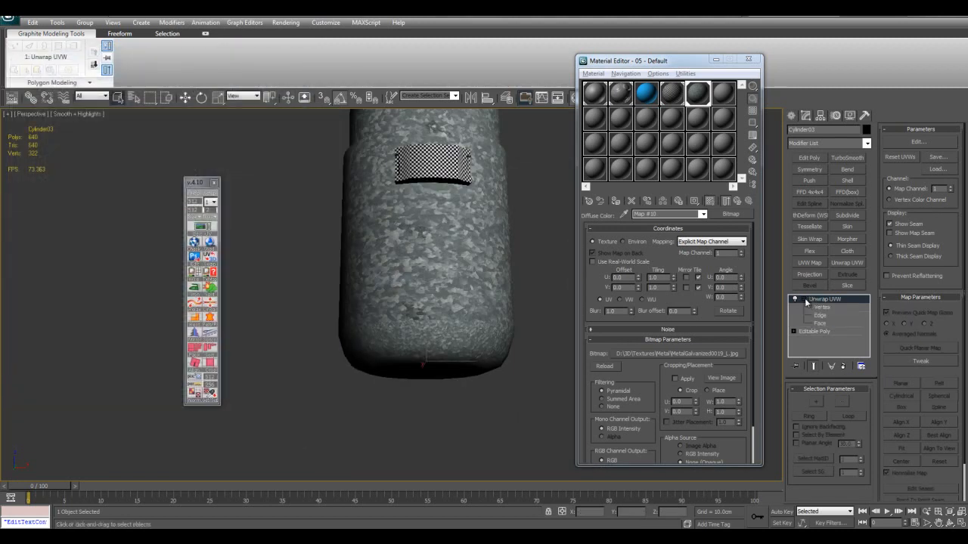
{"action": "left_click", "coordinate": [809, 158]}
{"action": "middle_click_drag", "start_coordinate": [456, 201], "coordinate": [411, 225]}
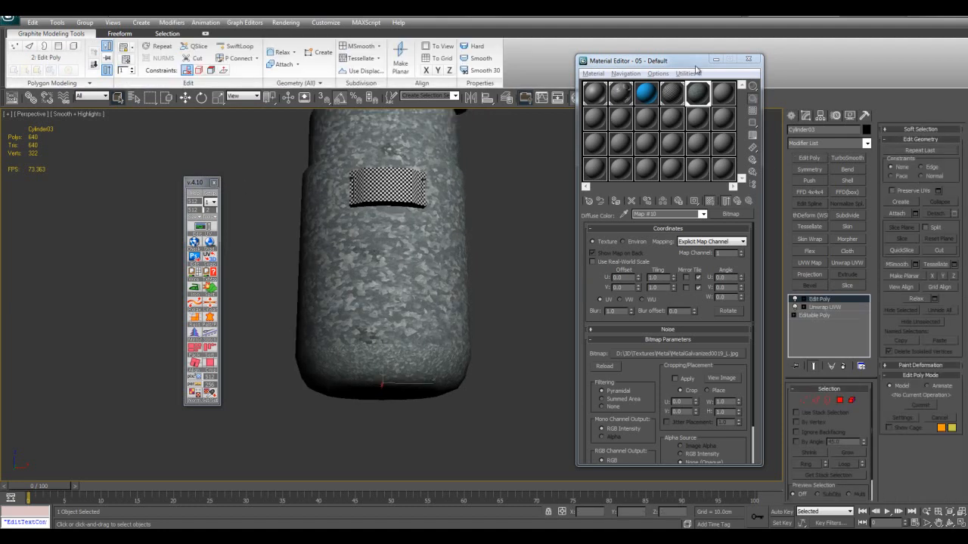
Step: Select all the canister parts, assign the 04 - Default checker material to them and minimize the Material Editor
{"action": "left_click", "coordinate": [716, 60]}
{"action": "scroll", "coordinate": [504, 340], "scroll_direction": "down", "scroll_amount": 4}
{"action": "key", "text": "F4"}
{"action": "left_click_drag", "start_coordinate": [325, 139], "coordinate": [507, 333]}
{"action": "middle_click_drag", "start_coordinate": [529, 351], "coordinate": [531, 367]}
{"action": "scroll", "coordinate": [531, 367], "scroll_direction": "up", "scroll_amount": 4}
{"action": "key", "text": "m"}
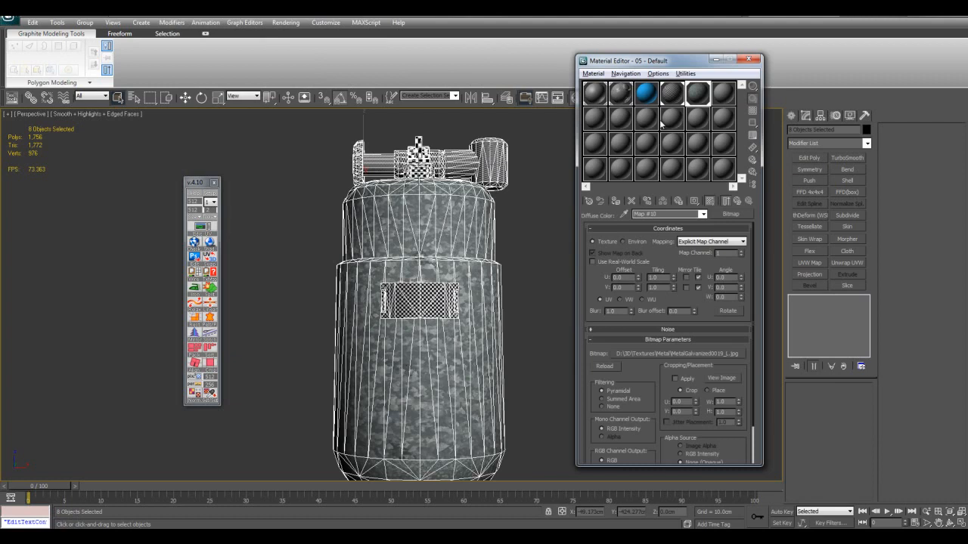
{"action": "left_click", "coordinate": [604, 102]}
{"action": "left_click", "coordinate": [669, 100]}
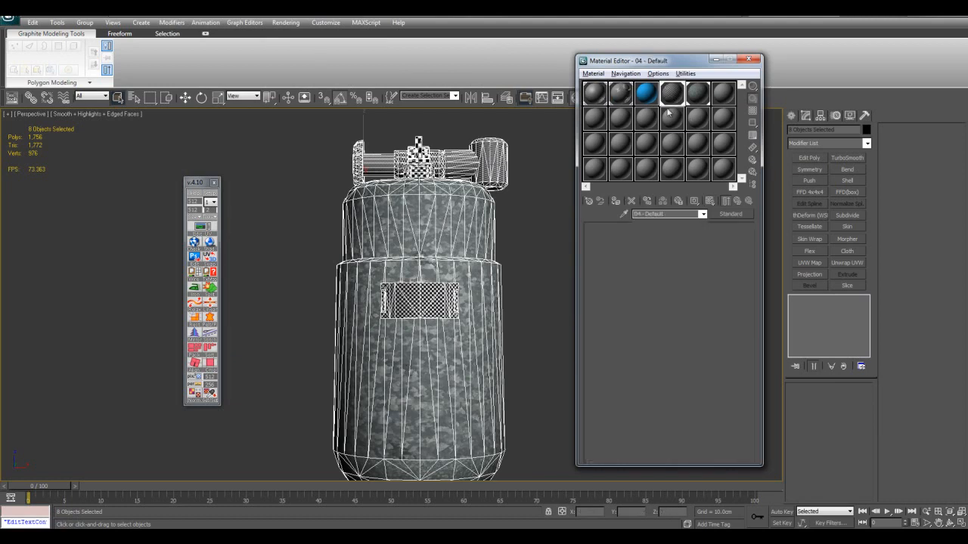
{"action": "left_click", "coordinate": [616, 201]}
{"action": "left_click", "coordinate": [714, 59]}
Step: Clone all the selected canister parts as a copy placed beside the original along the X axis
{"action": "key", "text": "w"}
{"action": "scroll", "coordinate": [430, 210], "scroll_direction": "down", "scroll_amount": 5}
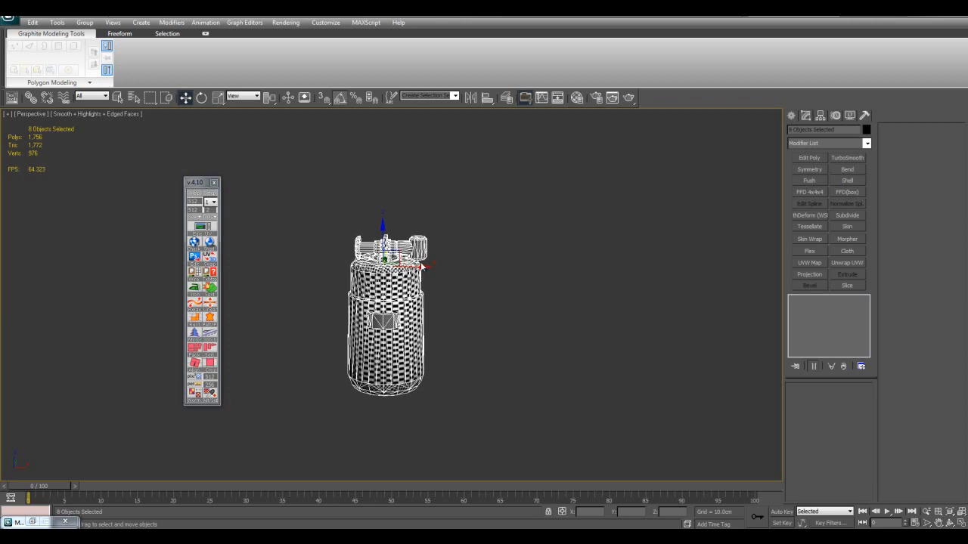
{"action": "left_click_drag", "start_coordinate": [420, 266], "coordinate": [567, 261], "text": "shift"}
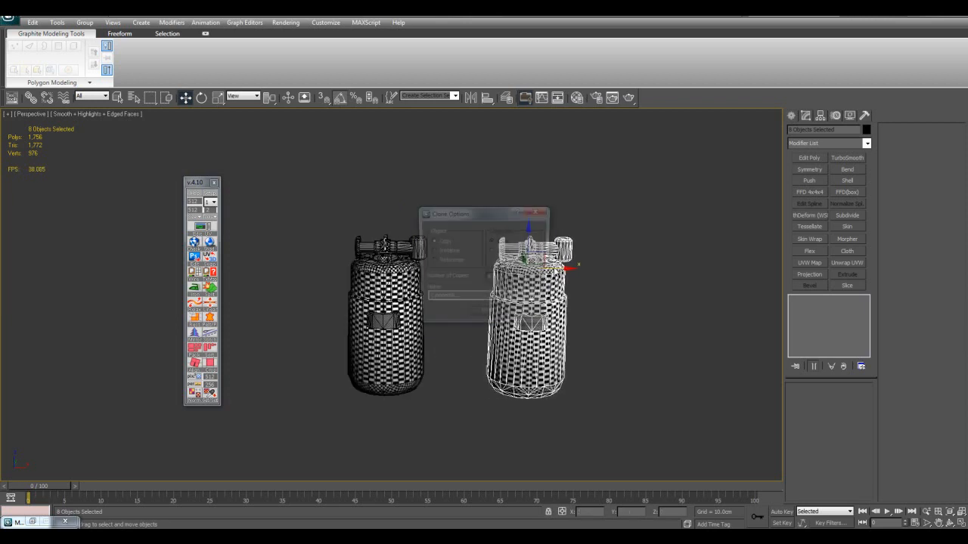
{"action": "left_click", "coordinate": [484, 310]}
{"action": "scroll", "coordinate": [484, 304], "scroll_direction": "up", "scroll_amount": 4}
{"action": "key", "text": "q"}
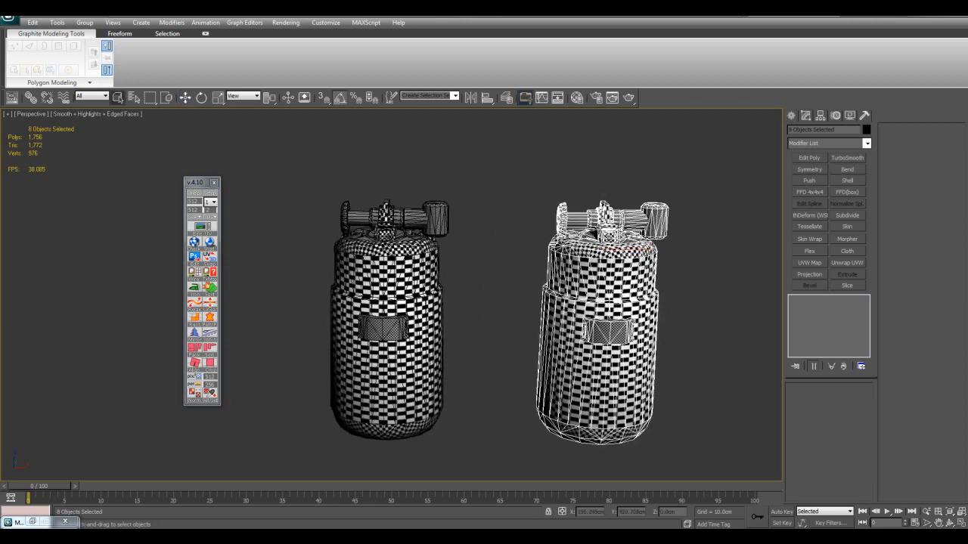
Step: Attach the valve, handle and all other separate parts of the original canister to its body
{"action": "left_click", "coordinate": [491, 256]}
{"action": "left_click", "coordinate": [400, 274]}
{"action": "middle_click_drag", "start_coordinate": [463, 274], "coordinate": [445, 275]}
{"action": "left_click", "coordinate": [903, 215]}
{"action": "scroll", "coordinate": [443, 277], "scroll_direction": "up", "scroll_amount": 3}
{"action": "left_click", "coordinate": [422, 339]}
{"action": "middle_click_drag", "start_coordinate": [538, 162], "coordinate": [532, 225]}
{"action": "scroll", "coordinate": [532, 224], "scroll_direction": "up", "scroll_amount": 3}
{"action": "left_click", "coordinate": [552, 204]}
{"action": "left_click", "coordinate": [443, 207]}
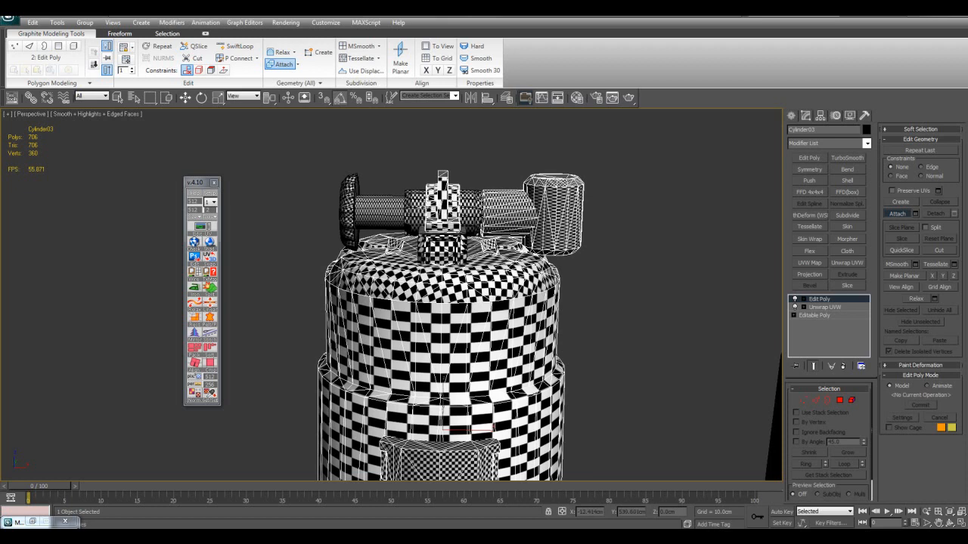
{"action": "left_click", "coordinate": [422, 209]}
{"action": "left_click", "coordinate": [444, 257]}
{"action": "left_click", "coordinate": [350, 217]}
{"action": "left_click", "coordinate": [366, 211]}
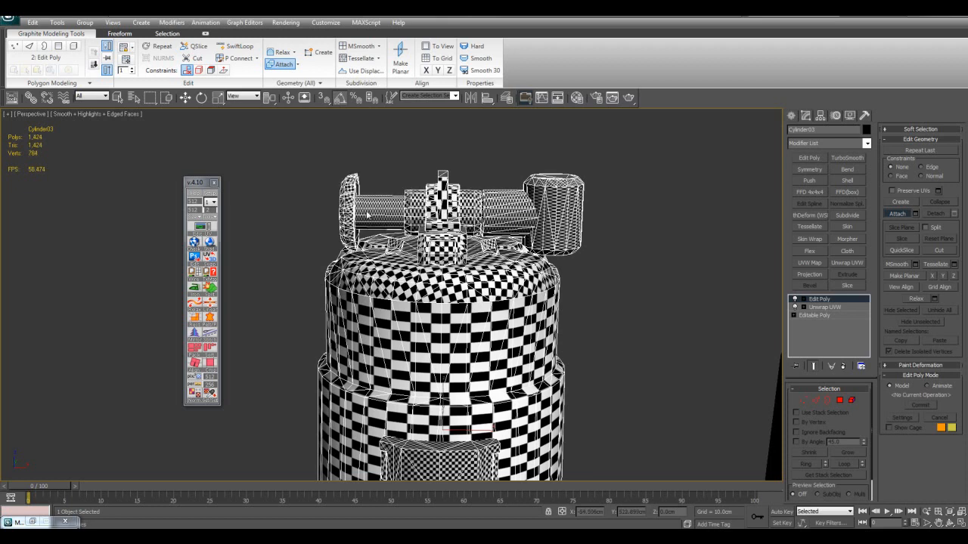
Step: Test whether the attached parts move together by shifting the original canister sideways, and undo the move
{"action": "scroll", "coordinate": [371, 215], "scroll_direction": "down", "scroll_amount": 5}
{"action": "middle_click_drag", "start_coordinate": [484, 302], "coordinate": [448, 341], "text": "alt"}
{"action": "key", "text": "w"}
{"action": "middle_click_drag", "start_coordinate": [462, 469], "coordinate": [494, 441], "text": "alt"}
{"action": "left_click_drag", "start_coordinate": [451, 425], "coordinate": [738, 419]}
{"action": "key", "text": "ctrl+z"}
Step: Add an Unwrap UVW modifier to the merged canister and open its layout in the UV editor
{"action": "left_click", "coordinate": [859, 263]}
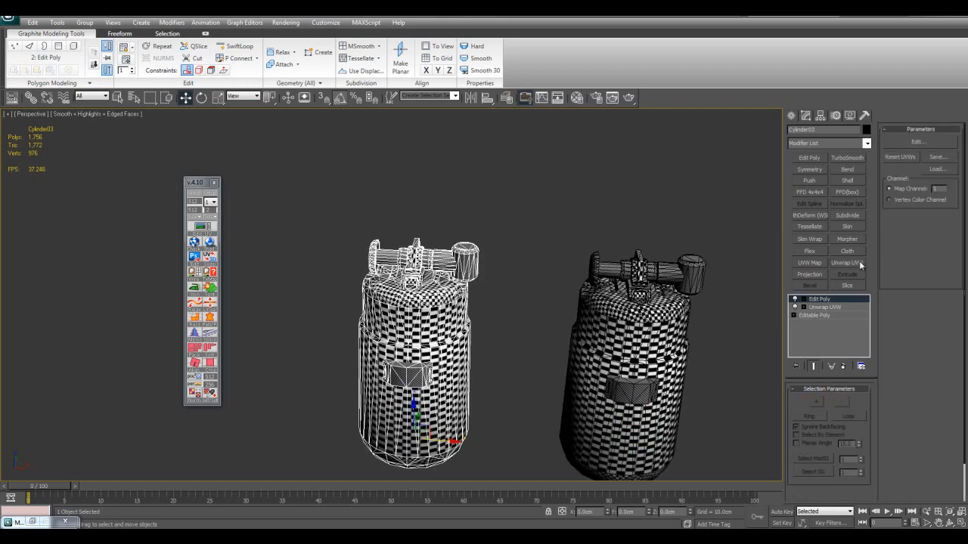
{"action": "left_click", "coordinate": [917, 141]}
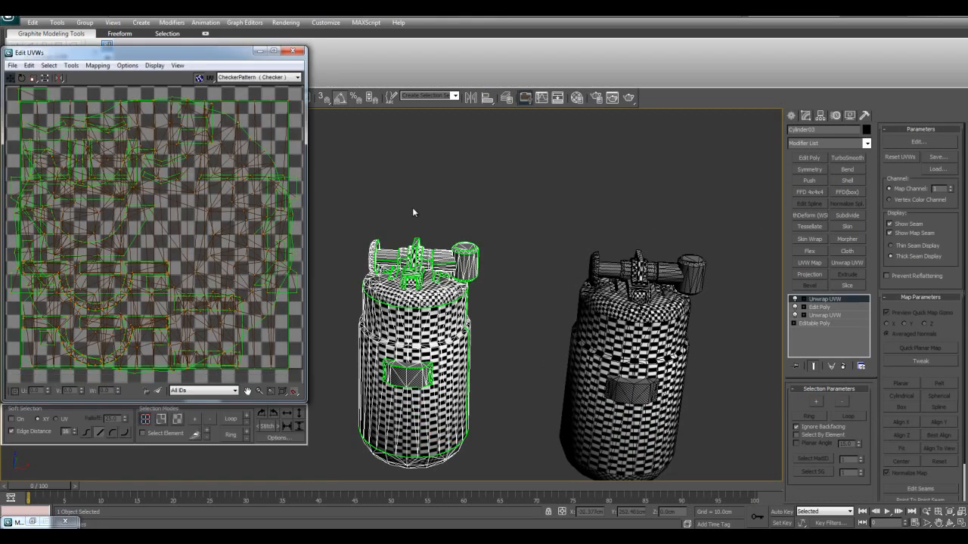
{"action": "middle_click_drag", "start_coordinate": [97, 207], "coordinate": [20, 177]}
{"action": "scroll", "coordinate": [89, 255], "scroll_direction": "down", "scroll_amount": 2}
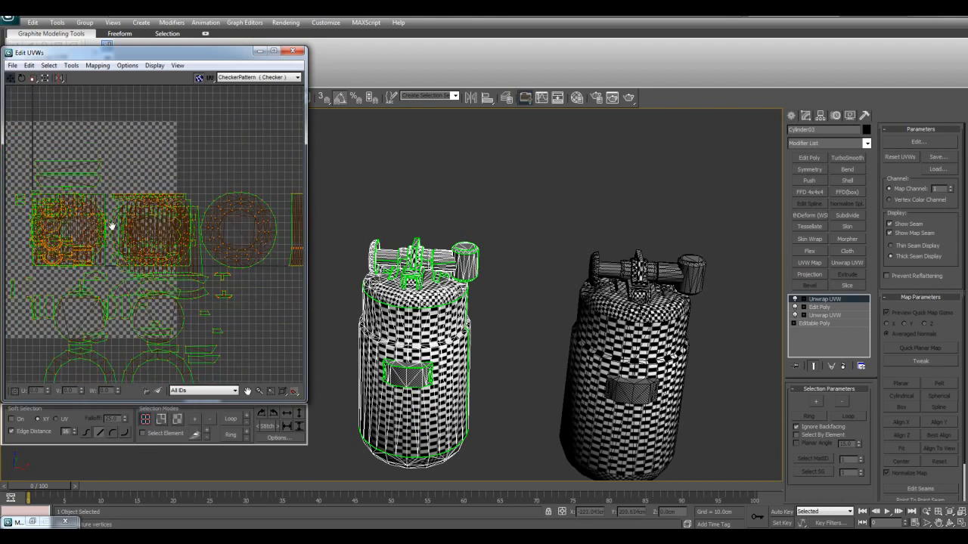
{"action": "scroll", "coordinate": [117, 225], "scroll_direction": "down", "scroll_amount": 2}
{"action": "scroll", "coordinate": [147, 293], "scroll_direction": "up", "scroll_amount": 2}
{"action": "middle_click_drag", "start_coordinate": [136, 217], "coordinate": [194, 248]}
{"action": "scroll", "coordinate": [193, 248], "scroll_direction": "up", "scroll_amount": 2}
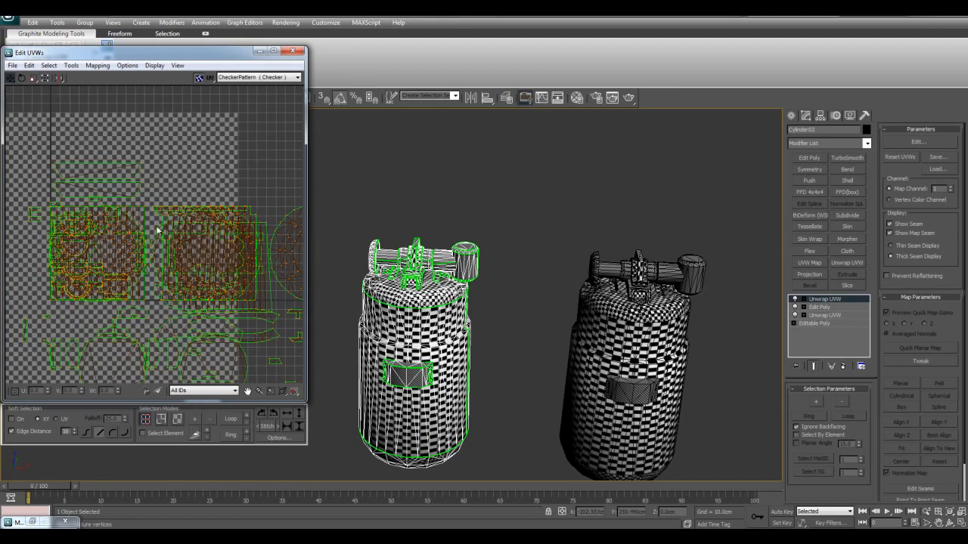
Step: Move the UV editor clear of the canister and normalize the scale of all its UV shells with TexTools
{"action": "left_click_drag", "start_coordinate": [235, 61], "coordinate": [610, 82]}
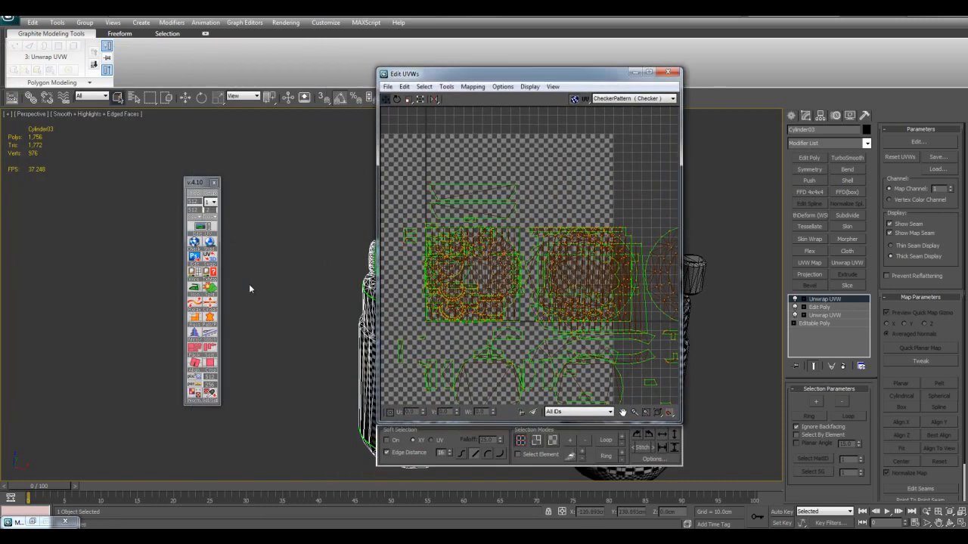
{"action": "middle_click_drag", "start_coordinate": [560, 258], "coordinate": [540, 220]}
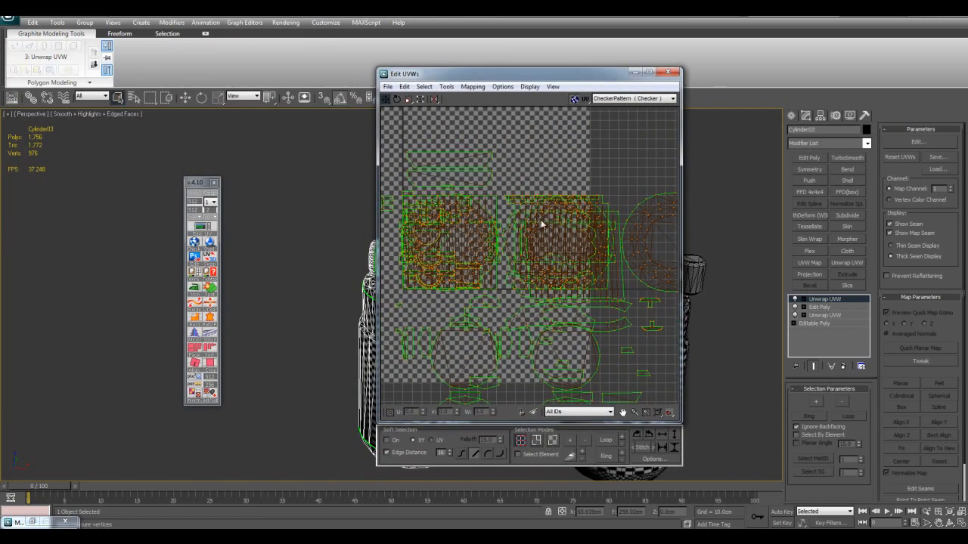
{"action": "left_click_drag", "start_coordinate": [515, 78], "coordinate": [635, 81]}
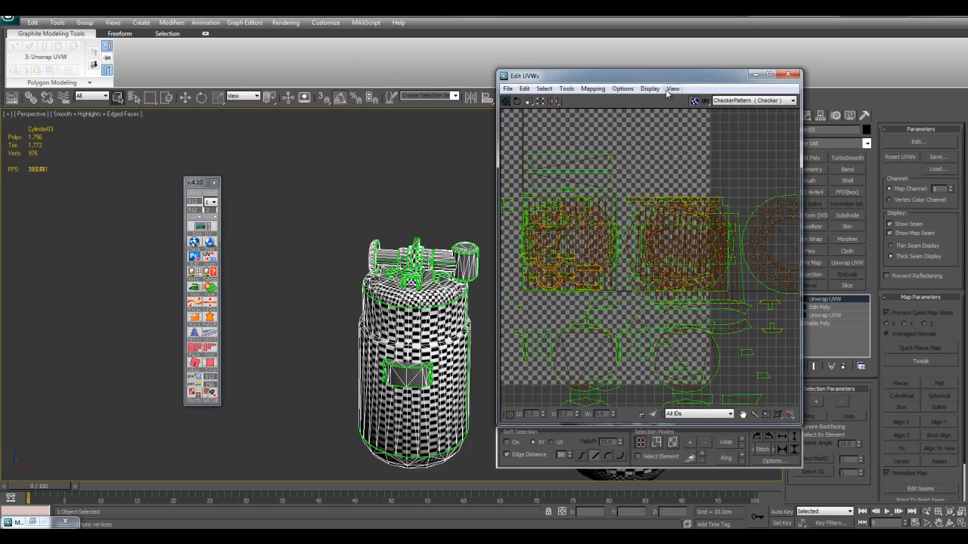
{"action": "left_click", "coordinate": [193, 397]}
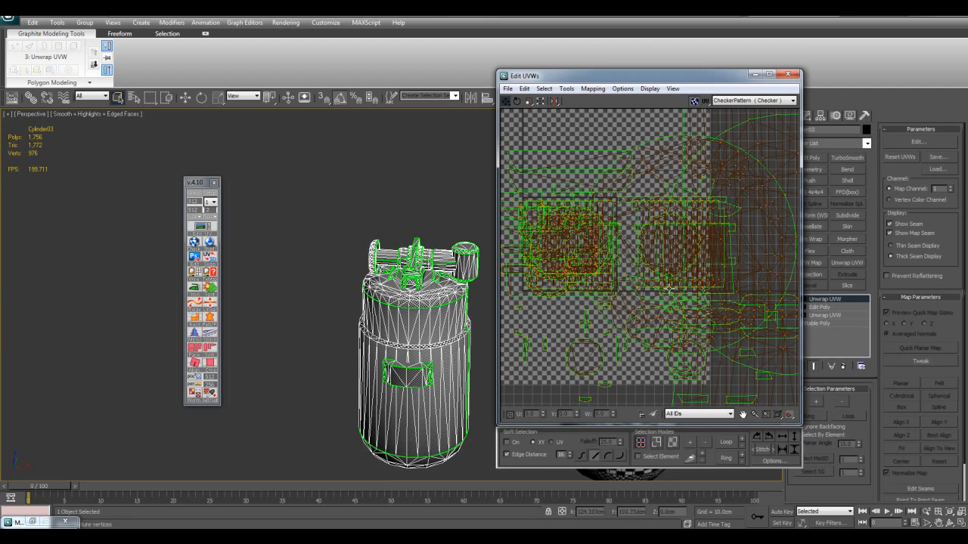
Step: Minimize the UV editor, leave sub-object mode and examine the checker pattern on the normalized canister
{"action": "middle_click_drag", "start_coordinate": [387, 298], "coordinate": [371, 280]}
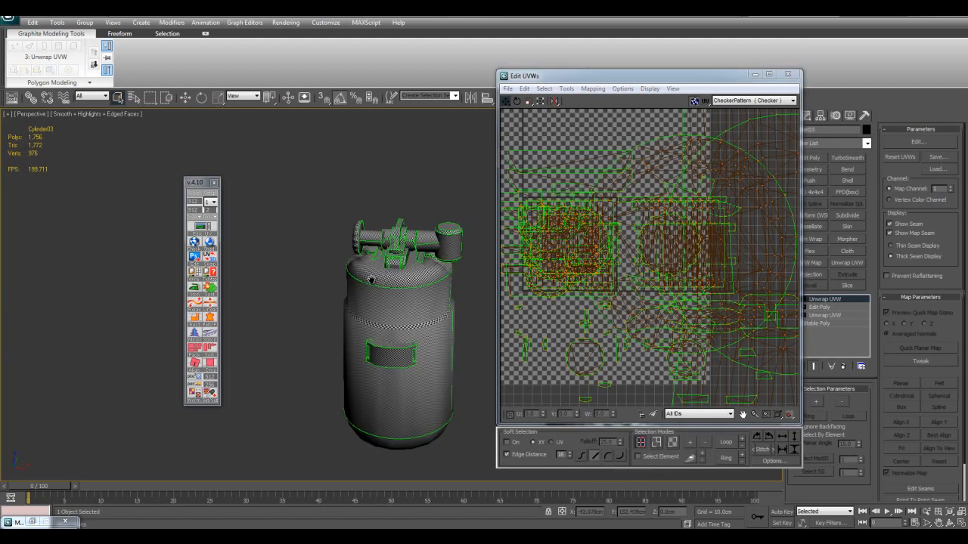
{"action": "left_click", "coordinate": [754, 75]}
{"action": "scroll", "coordinate": [503, 224], "scroll_direction": "up", "scroll_amount": 4}
{"action": "left_click", "coordinate": [803, 300]}
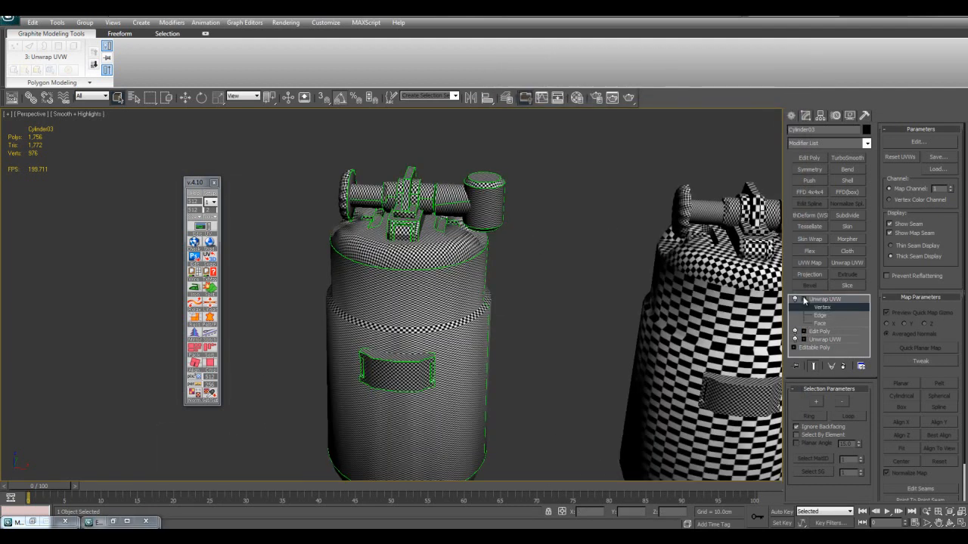
{"action": "left_click", "coordinate": [594, 270]}
{"action": "scroll", "coordinate": [501, 294], "scroll_direction": "up", "scroll_amount": 6}
{"action": "middle_click_drag", "start_coordinate": [470, 318], "coordinate": [436, 292], "text": "alt"}
Step: Select the copied canister and move it closer to the normalized one along the X axis
{"action": "scroll", "coordinate": [437, 291], "scroll_direction": "down", "scroll_amount": 10}
{"action": "scroll", "coordinate": [473, 318], "scroll_direction": "down", "scroll_amount": 4}
{"action": "left_click_drag", "start_coordinate": [439, 205], "coordinate": [538, 378]}
{"action": "key", "text": "w"}
{"action": "left_click_drag", "start_coordinate": [502, 275], "coordinate": [449, 276]}
{"action": "key", "text": "q"}
{"action": "left_click", "coordinate": [510, 299]}
Step: Compare the checker sizes on the normalized canister and its unnormalized copy up close
{"action": "middle_click_drag", "start_coordinate": [509, 299], "coordinate": [485, 296], "text": "alt"}
{"action": "scroll", "coordinate": [478, 283], "scroll_direction": "up", "scroll_amount": 5}
{"action": "scroll", "coordinate": [485, 295], "scroll_direction": "up", "scroll_amount": 4}
{"action": "middle_click_drag", "start_coordinate": [482, 249], "coordinate": [529, 291]}
{"action": "middle_click_drag", "start_coordinate": [425, 268], "coordinate": [427, 189]}
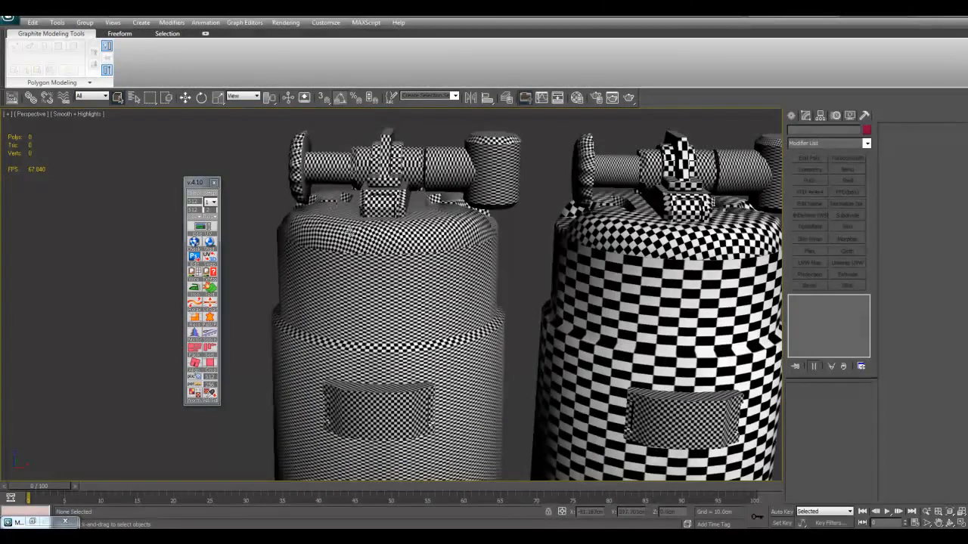
{"action": "mouse_move", "coordinate": [415, 260]}
{"action": "middle_mouse_down"}
{"action": "mouse_move", "coordinate": [414, 289]}
{"action": "mouse_move", "coordinate": [378, 300]}
{"action": "middle_mouse_up"}
Step: Show edged faces in the viewport and delete the unnormalized copy of the canister
{"action": "scroll", "coordinate": [390, 265], "scroll_direction": "down", "scroll_amount": 3}
{"action": "key", "text": "F4"}
{"action": "scroll", "coordinate": [530, 219], "scroll_direction": "down", "scroll_amount": 2}
{"action": "left_click_drag", "start_coordinate": [588, 198], "coordinate": [473, 410]}
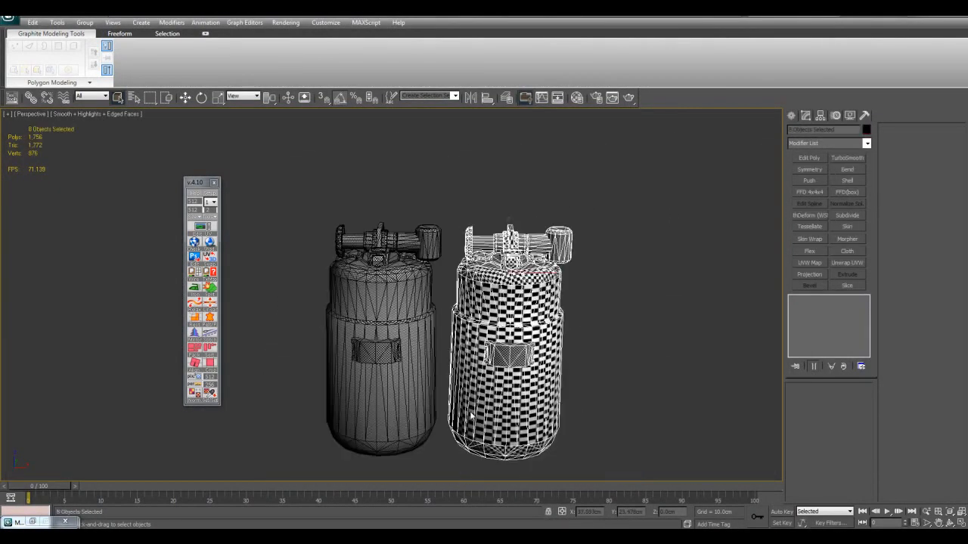
{"action": "key", "text": "Delete"}
{"action": "scroll", "coordinate": [461, 280], "scroll_direction": "up", "scroll_amount": 3}
{"action": "scroll", "coordinate": [479, 248], "scroll_direction": "down", "scroll_amount": 2}
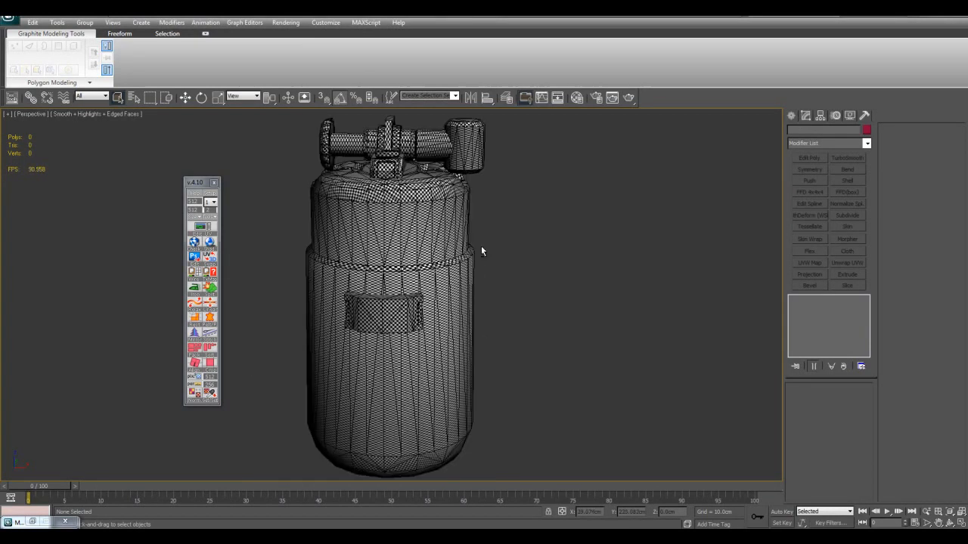
Step: Select the remaining canister, enter vertex level of its Unwrap UVW modifier and restore the minimized UV editor
{"action": "middle_click_drag", "start_coordinate": [443, 191], "coordinate": [479, 282]}
{"action": "key", "text": "F4"}
{"action": "scroll", "coordinate": [479, 282], "scroll_direction": "up", "scroll_amount": 3}
{"action": "key", "text": "F4"}
{"action": "left_click", "coordinate": [550, 273]}
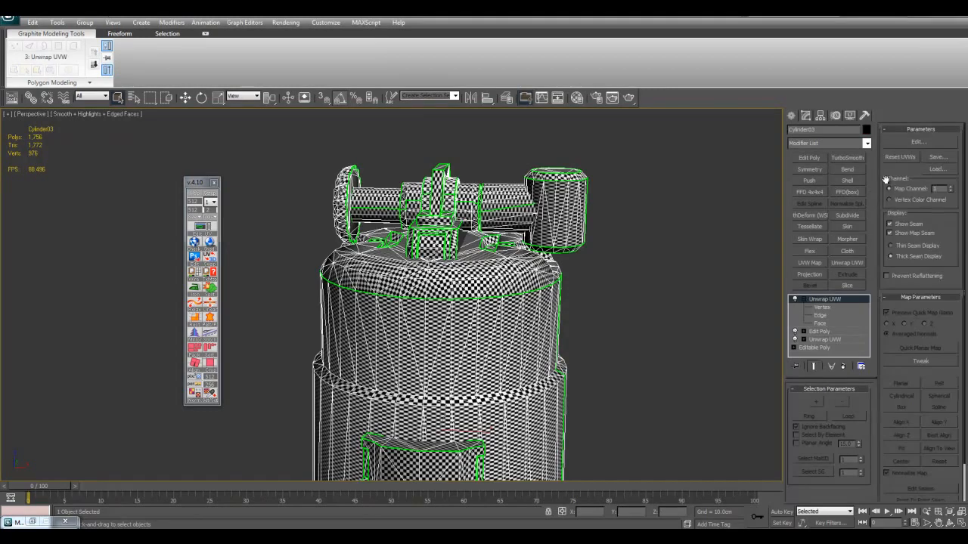
{"action": "key", "text": "1"}
{"action": "middle_click_drag", "start_coordinate": [238, 472], "coordinate": [223, 457]}
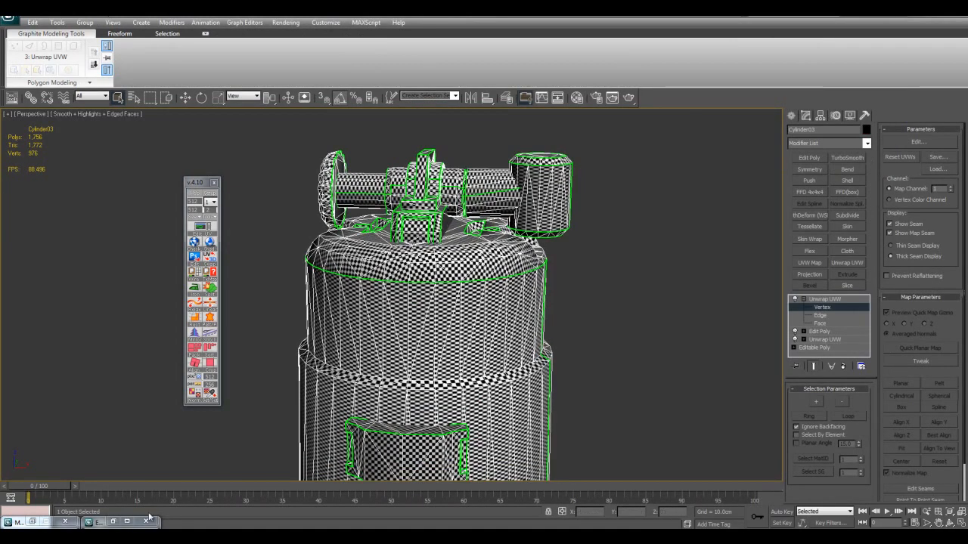
{"action": "left_click", "coordinate": [112, 522]}
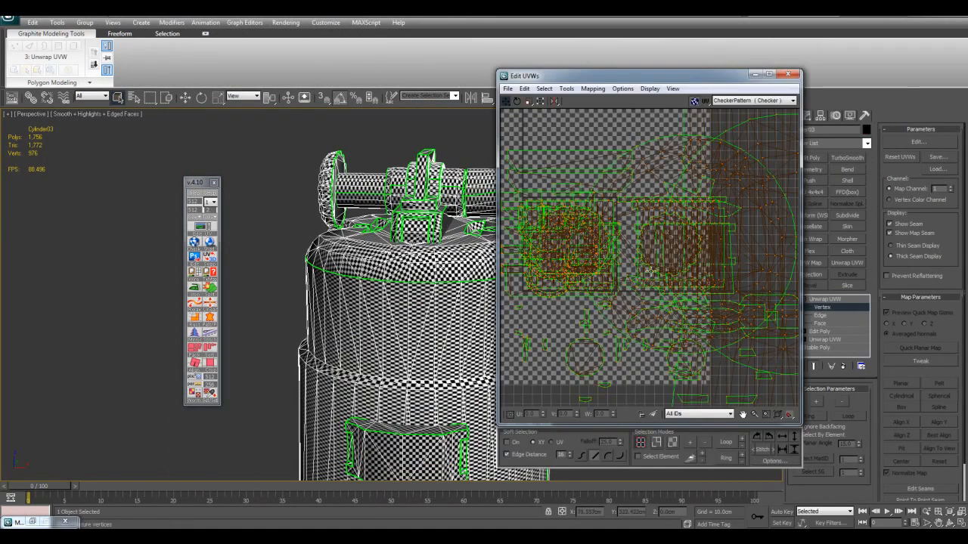
Step: Pack all the canister's UV shells with TexTools and check the packed layout up close
{"action": "scroll", "coordinate": [636, 270], "scroll_direction": "down", "scroll_amount": 2}
{"action": "scroll", "coordinate": [615, 316], "scroll_direction": "down", "scroll_amount": 2}
{"action": "middle_click_drag", "start_coordinate": [695, 275], "coordinate": [654, 261]}
{"action": "scroll", "coordinate": [644, 280], "scroll_direction": "up", "scroll_amount": 2}
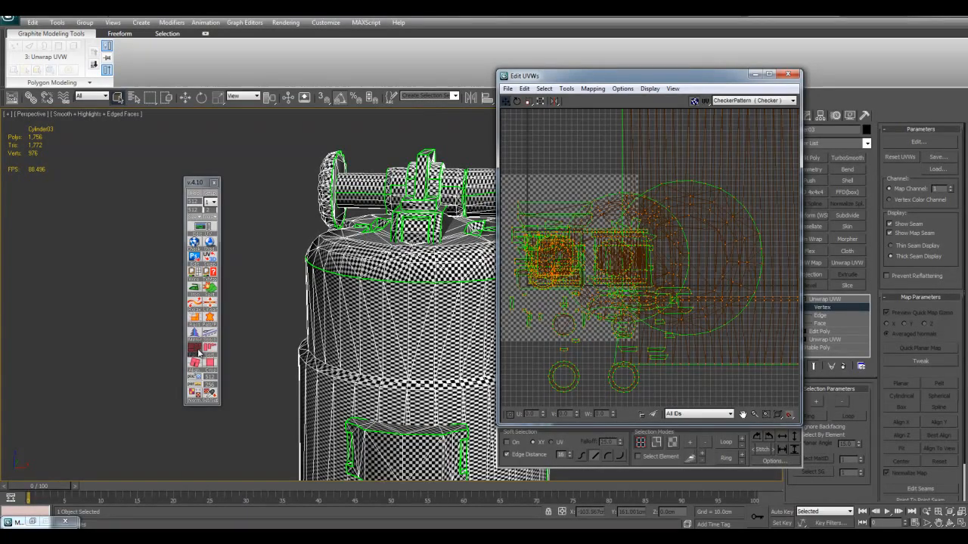
{"action": "left_click", "coordinate": [207, 352]}
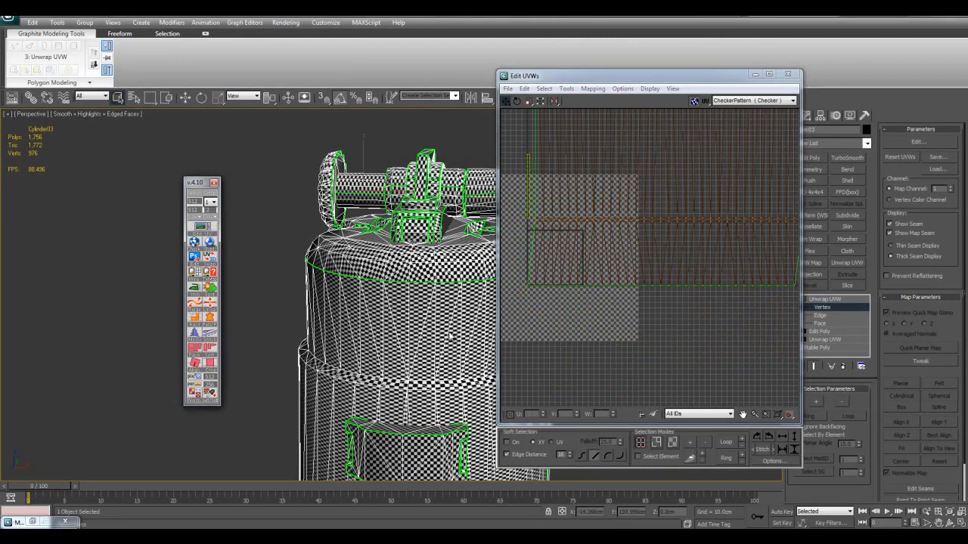
{"action": "scroll", "coordinate": [629, 220], "scroll_direction": "down", "scroll_amount": 6}
{"action": "middle_click_drag", "start_coordinate": [640, 257], "coordinate": [655, 292]}
{"action": "scroll", "coordinate": [647, 282], "scroll_direction": "up", "scroll_amount": 2}
{"action": "scroll", "coordinate": [657, 250], "scroll_direction": "up", "scroll_amount": 2}
{"action": "scroll", "coordinate": [656, 249], "scroll_direction": "up", "scroll_amount": 1}
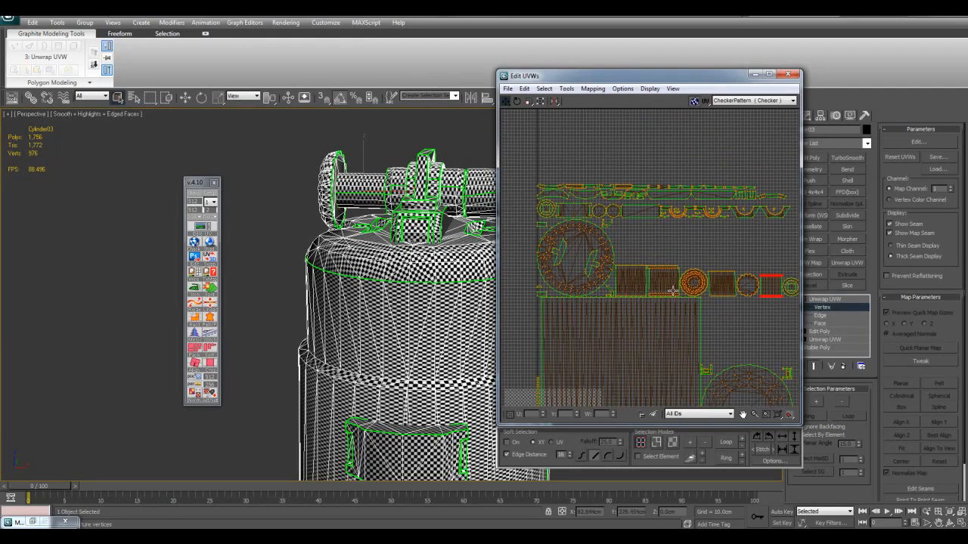
{"action": "scroll", "coordinate": [623, 250], "scroll_direction": "down", "scroll_amount": 3}
Step: Repack the UV shells with TexTools at face level and inspect the new arrangement
{"action": "left_click", "coordinate": [211, 350]}
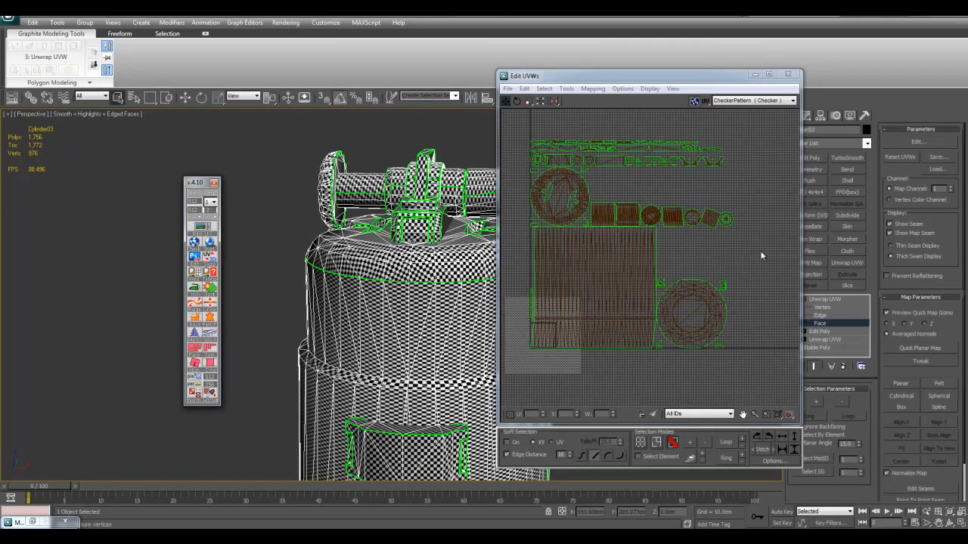
{"action": "middle_click_drag", "start_coordinate": [778, 248], "coordinate": [786, 221]}
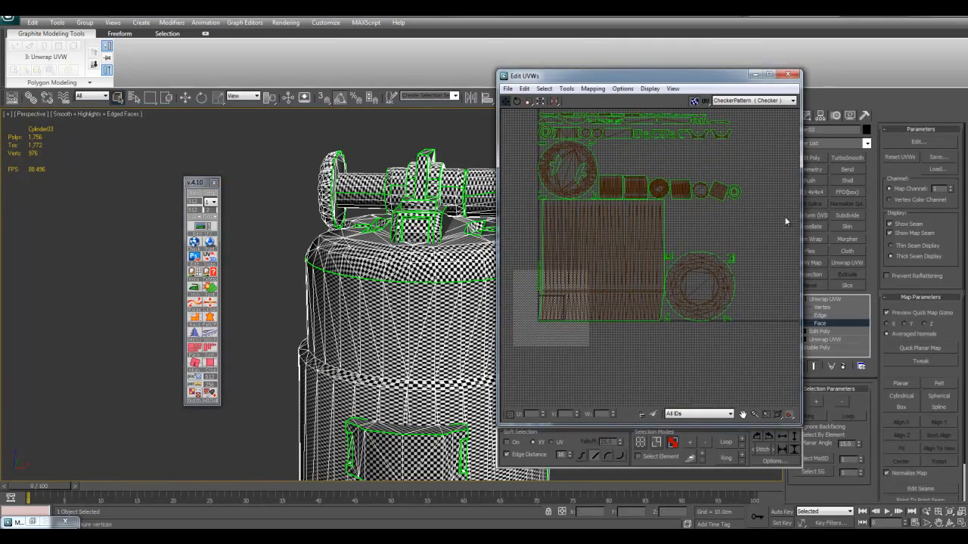
{"action": "left_click", "coordinate": [197, 348]}
{"action": "middle_click_drag", "start_coordinate": [655, 183], "coordinate": [652, 212]}
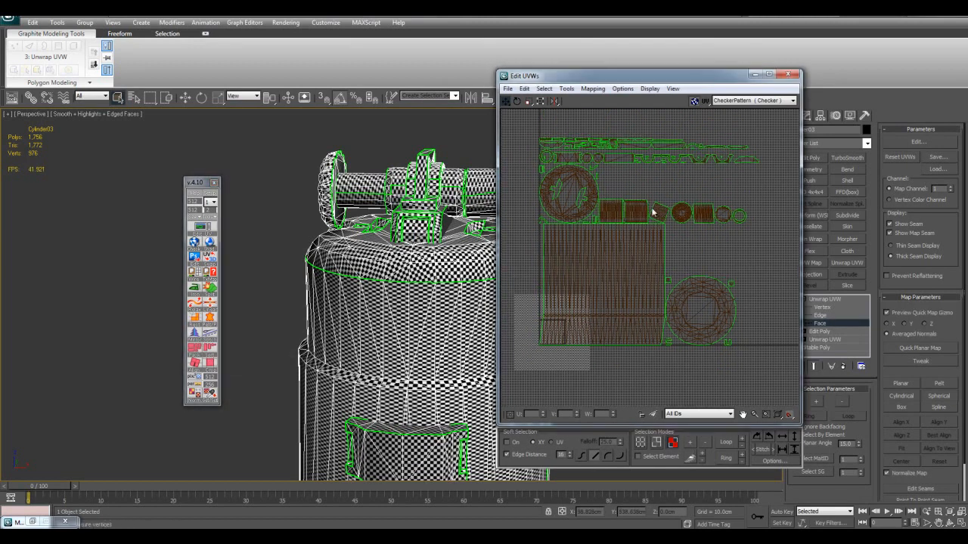
{"action": "middle_click_drag", "start_coordinate": [425, 266], "coordinate": [372, 295]}
{"action": "middle_click_drag", "start_coordinate": [668, 232], "coordinate": [665, 207]}
{"action": "scroll", "coordinate": [665, 207], "scroll_direction": "up", "scroll_amount": 3}
{"action": "middle_click_drag", "start_coordinate": [596, 240], "coordinate": [635, 259]}
{"action": "scroll", "coordinate": [636, 262], "scroll_direction": "down", "scroll_amount": 3}
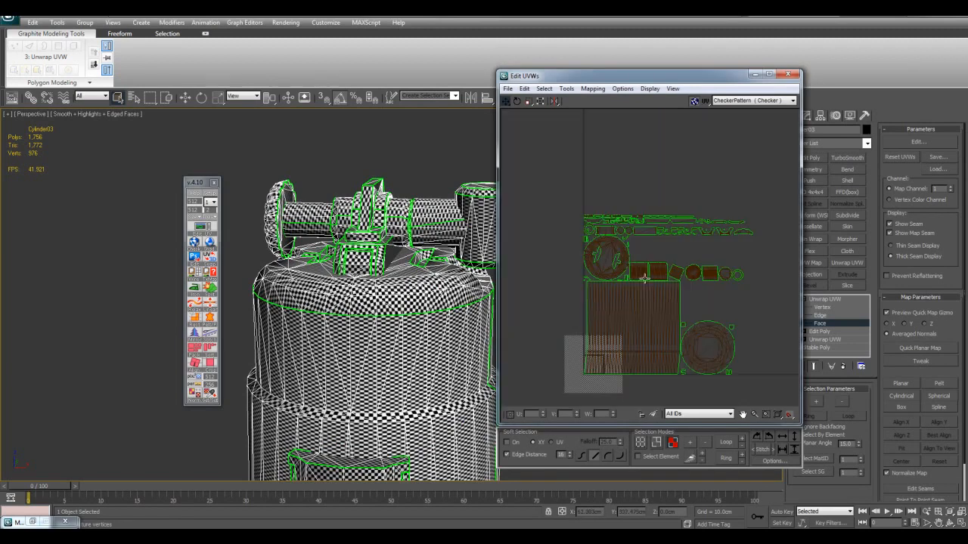
Step: Run Select Overlapped Faces on the UV layout and inspect the canister's valve area for overlapping faces
{"action": "left_click", "coordinate": [544, 89]}
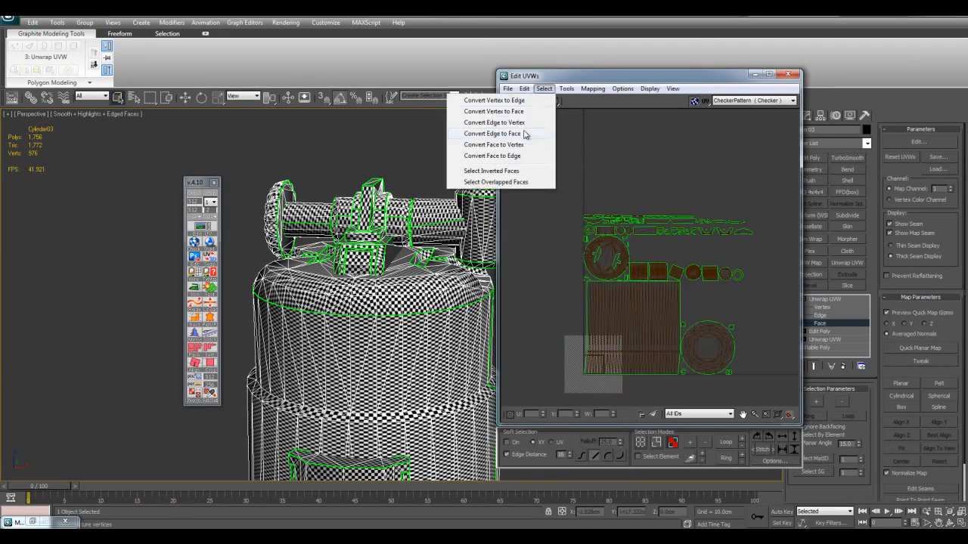
{"action": "left_click", "coordinate": [496, 186]}
{"action": "scroll", "coordinate": [628, 240], "scroll_direction": "up", "scroll_amount": 3}
{"action": "middle_click_drag", "start_coordinate": [642, 248], "coordinate": [656, 219]}
{"action": "middle_click_drag", "start_coordinate": [411, 318], "coordinate": [397, 278]}
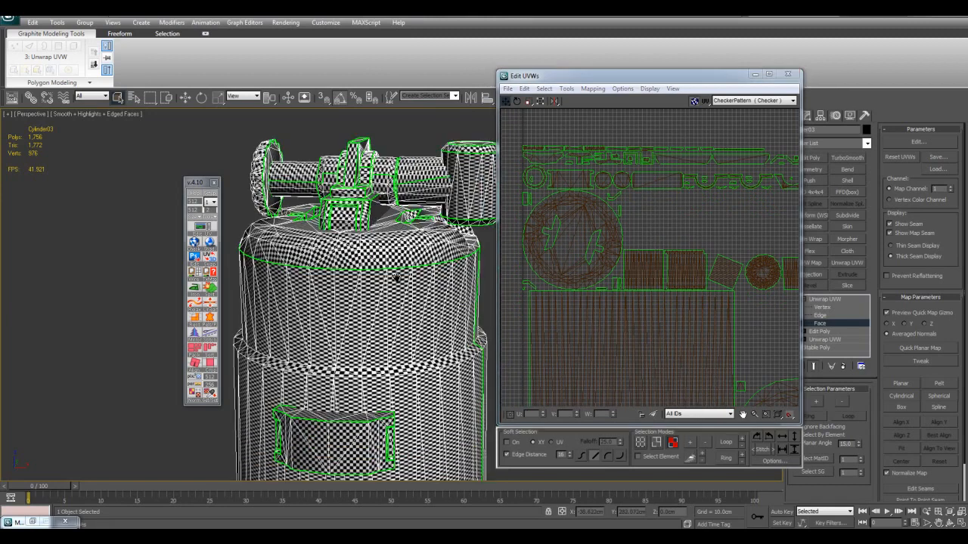
{"action": "scroll", "coordinate": [397, 279], "scroll_direction": "down", "scroll_amount": 3}
{"action": "scroll", "coordinate": [444, 190], "scroll_direction": "up", "scroll_amount": 6}
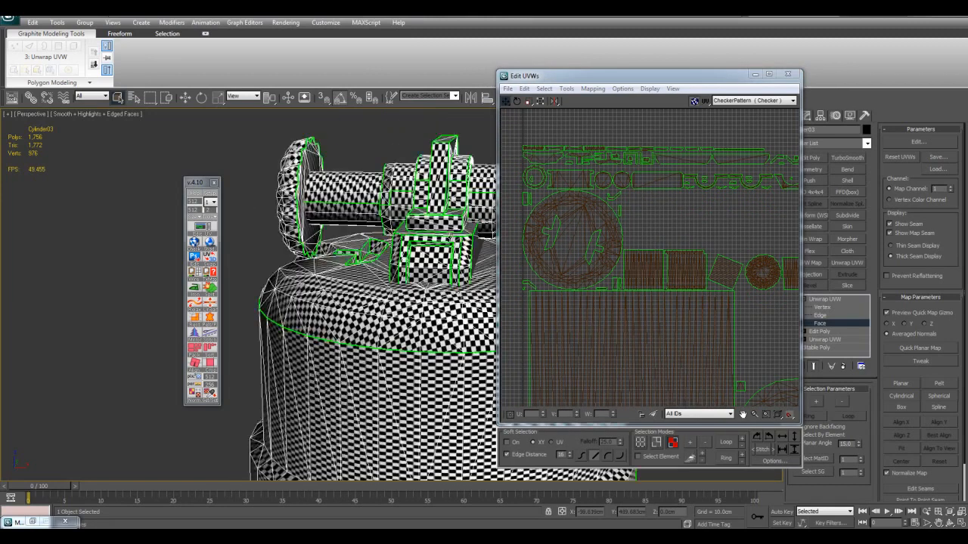
{"action": "scroll", "coordinate": [438, 261], "scroll_direction": "down", "scroll_amount": 5}
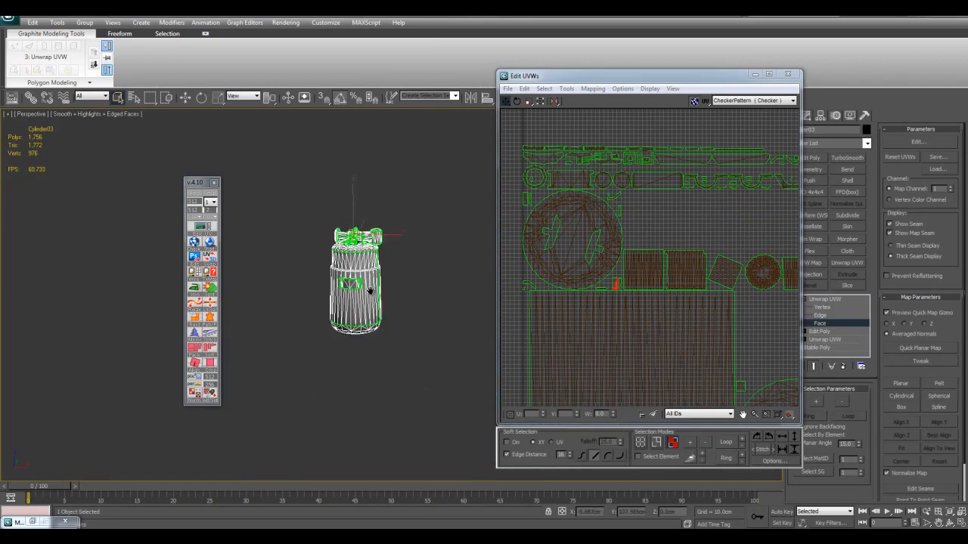
{"action": "scroll", "coordinate": [415, 253], "scroll_direction": "up", "scroll_amount": 10}
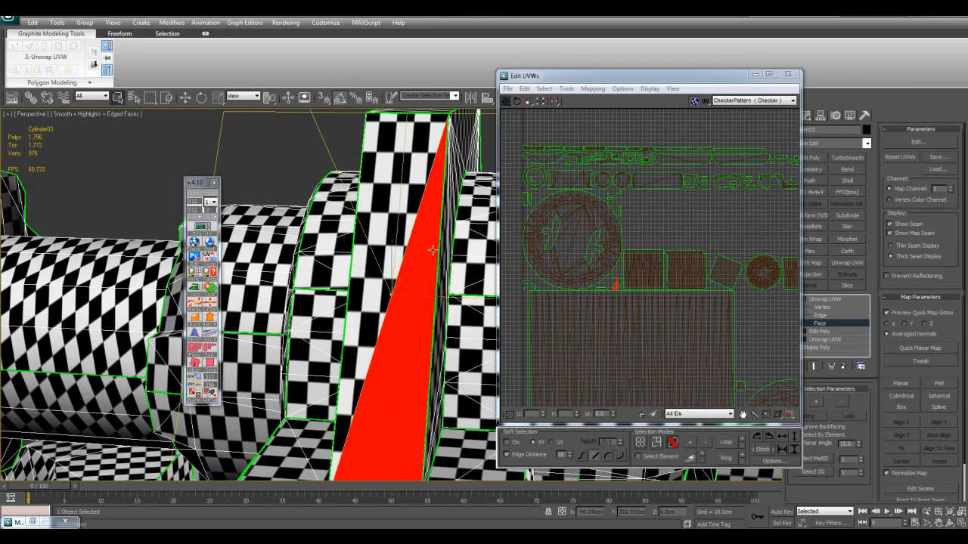
{"action": "scroll", "coordinate": [407, 357], "scroll_direction": "down", "scroll_amount": 6}
{"action": "middle_click_drag", "start_coordinate": [418, 260], "coordinate": [404, 257]}
Step: Check the UV layout again for overlapped faces and also for inverted faces
{"action": "left_click", "coordinate": [544, 88]}
{"action": "left_click", "coordinate": [520, 182]}
{"action": "middle_click_drag", "start_coordinate": [387, 203], "coordinate": [375, 288]}
{"action": "scroll", "coordinate": [375, 181], "scroll_direction": "down", "scroll_amount": 5}
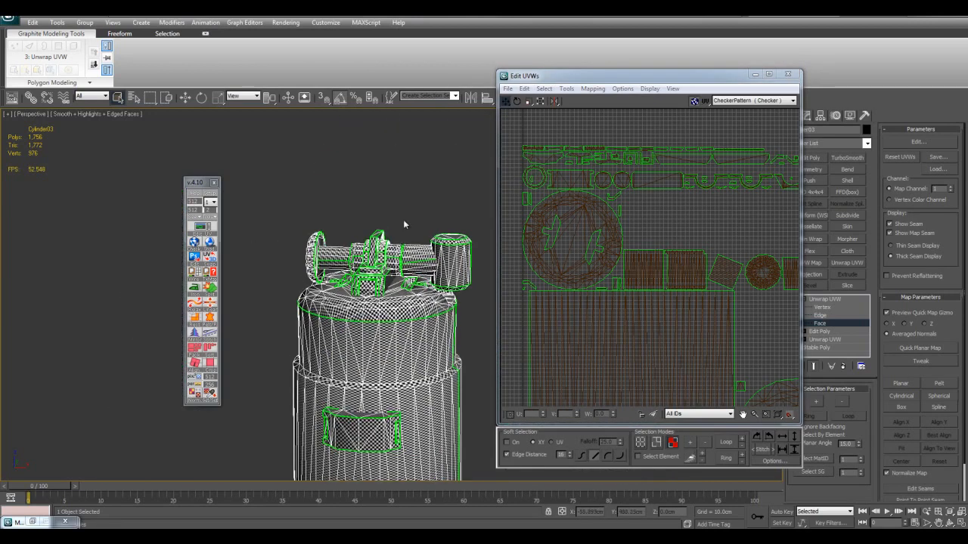
{"action": "middle_click_drag", "start_coordinate": [417, 215], "coordinate": [394, 162]}
{"action": "middle_click_drag", "start_coordinate": [633, 243], "coordinate": [591, 229]}
{"action": "left_click", "coordinate": [544, 88]}
{"action": "left_click", "coordinate": [514, 172]}
{"action": "scroll", "coordinate": [663, 229], "scroll_direction": "down", "scroll_amount": 4}
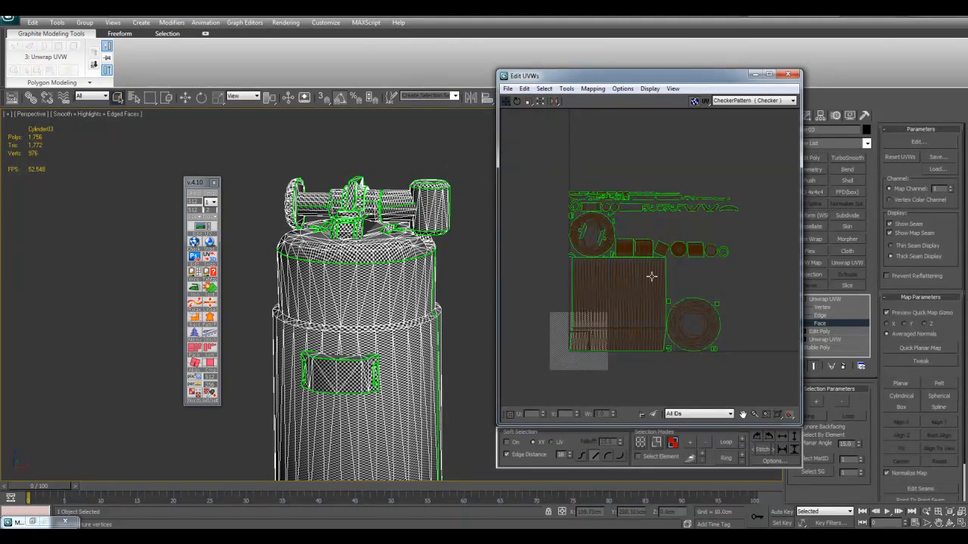
Step: Select all the UV shells and scale them down together as one group
{"action": "scroll", "coordinate": [657, 257], "scroll_direction": "up", "scroll_amount": 4}
{"action": "middle_click_drag", "start_coordinate": [443, 338], "coordinate": [478, 275]}
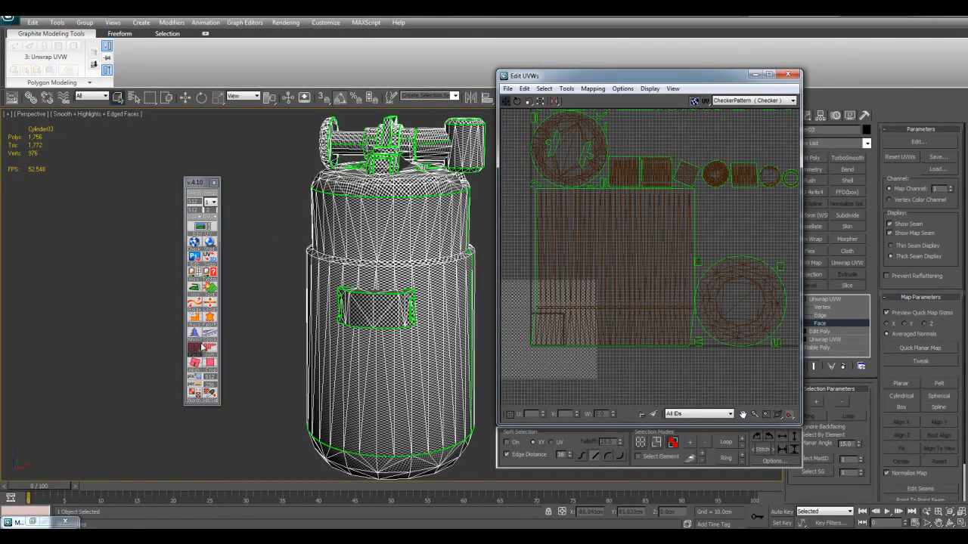
{"action": "middle_click_drag", "start_coordinate": [708, 199], "coordinate": [664, 252]}
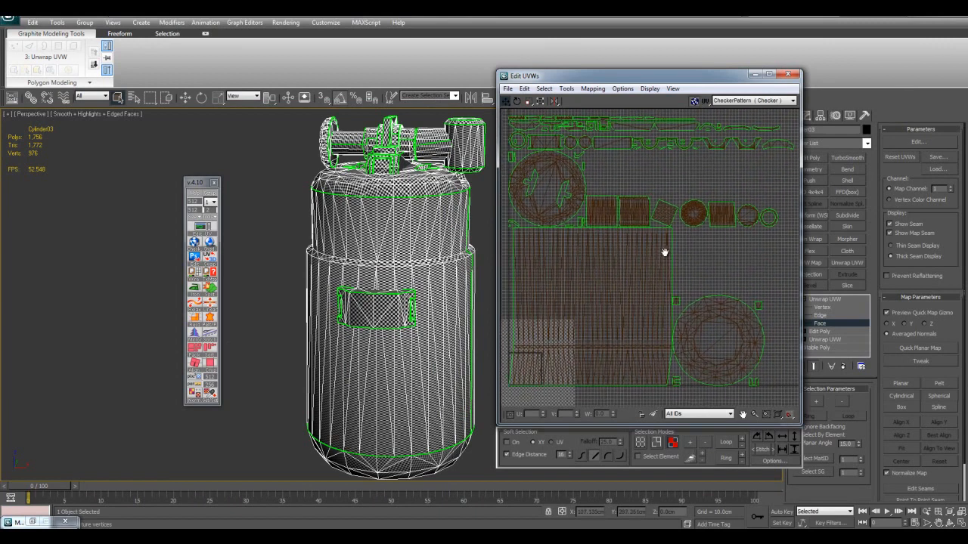
{"action": "scroll", "coordinate": [611, 259], "scroll_direction": "down", "scroll_amount": 3}
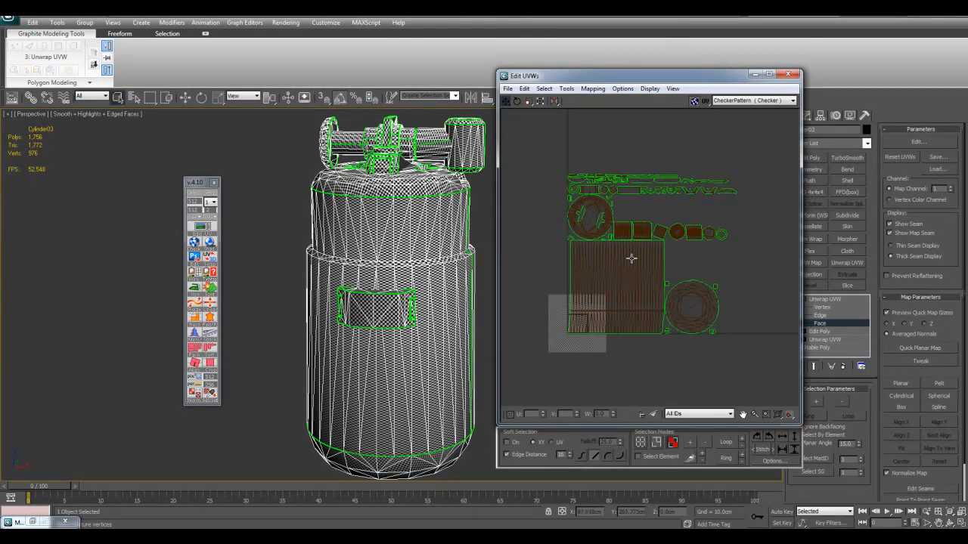
{"action": "scroll", "coordinate": [631, 259], "scroll_direction": "up", "scroll_amount": 3}
{"action": "middle_click_drag", "start_coordinate": [645, 246], "coordinate": [626, 278]}
{"action": "scroll", "coordinate": [628, 277], "scroll_direction": "down", "scroll_amount": 3}
{"action": "left_click_drag", "start_coordinate": [551, 178], "coordinate": [734, 371]}
{"action": "left_click", "coordinate": [527, 101]}
{"action": "left_click_drag", "start_coordinate": [577, 271], "coordinate": [614, 327]}
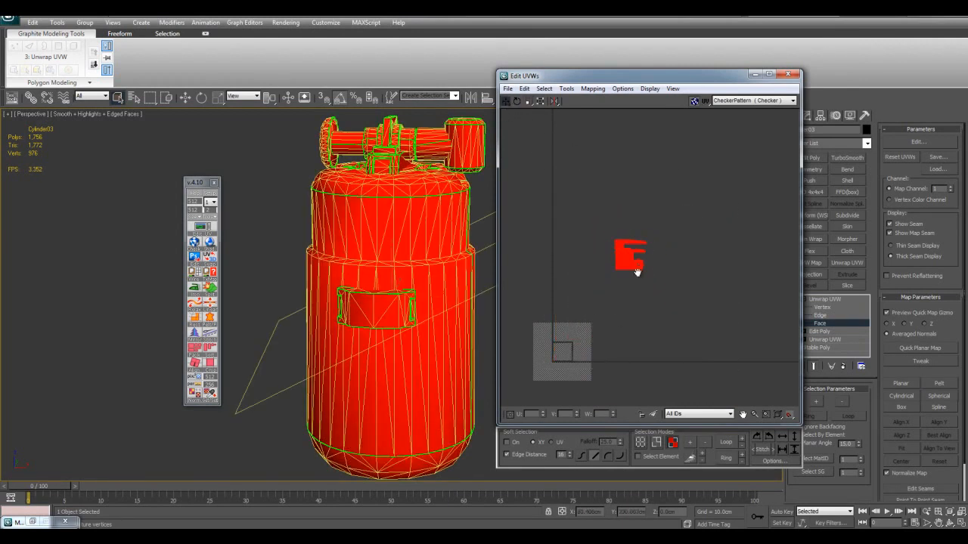
Step: Move the scaled-down shell group into the UV square and adjust its placement
{"action": "scroll", "coordinate": [625, 258], "scroll_direction": "up", "scroll_amount": 1}
{"action": "middle_click_drag", "start_coordinate": [625, 258], "coordinate": [633, 239]}
{"action": "left_click_drag", "start_coordinate": [621, 257], "coordinate": [531, 371]}
{"action": "middle_click_drag", "start_coordinate": [576, 314], "coordinate": [598, 279]}
{"action": "scroll", "coordinate": [603, 322], "scroll_direction": "up", "scroll_amount": 3}
{"action": "middle_click_drag", "start_coordinate": [603, 329], "coordinate": [701, 283]}
{"action": "scroll", "coordinate": [701, 278], "scroll_direction": "up", "scroll_amount": 3}
{"action": "middle_click_drag", "start_coordinate": [605, 279], "coordinate": [634, 275]}
{"action": "left_click_drag", "start_coordinate": [591, 265], "coordinate": [623, 277]}
Step: Remove the checker textures from the UV editor's background
{"action": "left_click", "coordinate": [734, 102]}
{"action": "left_click", "coordinate": [731, 118]}
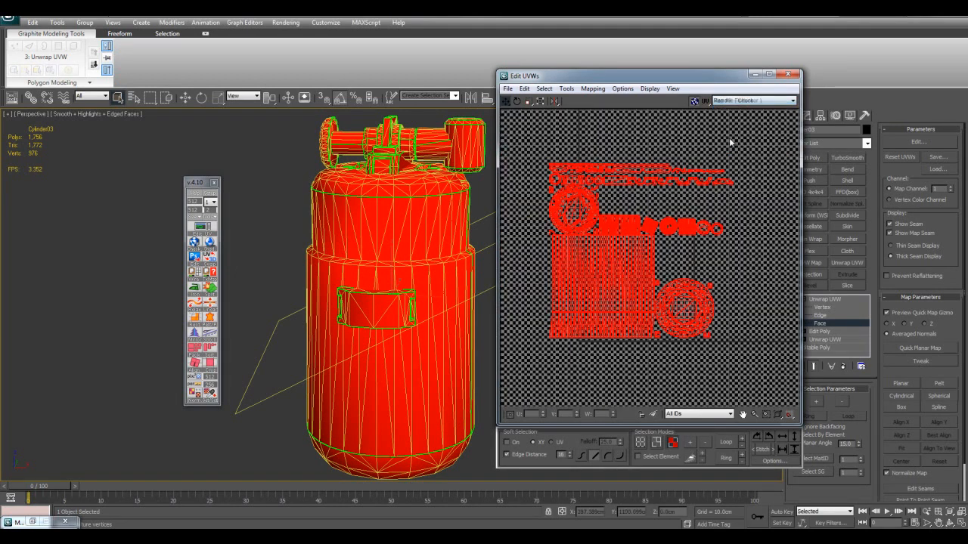
{"action": "left_click", "coordinate": [737, 101]}
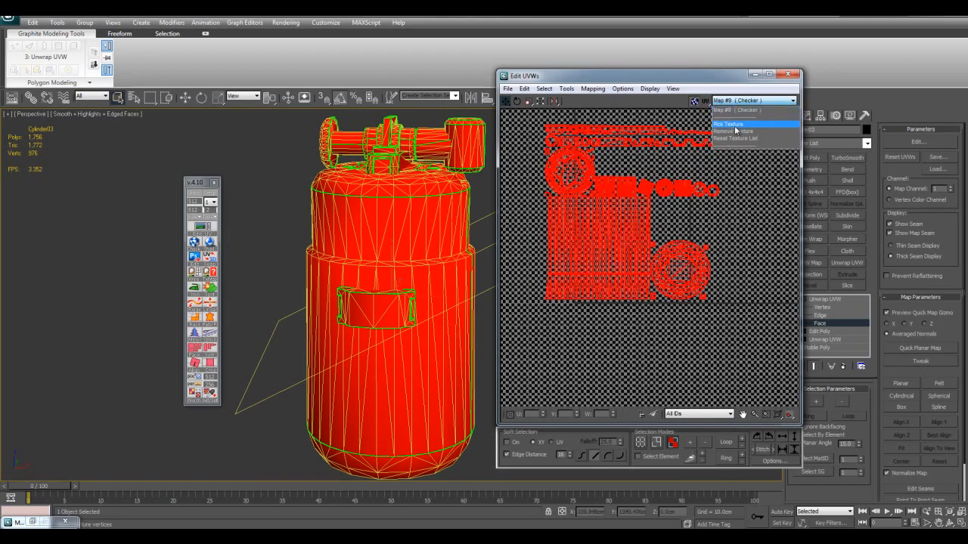
{"action": "left_click", "coordinate": [738, 129]}
Step: Adjust the size and position of the whole shell group to fit the empty UV square
{"action": "scroll", "coordinate": [629, 209], "scroll_direction": "up", "scroll_amount": 2}
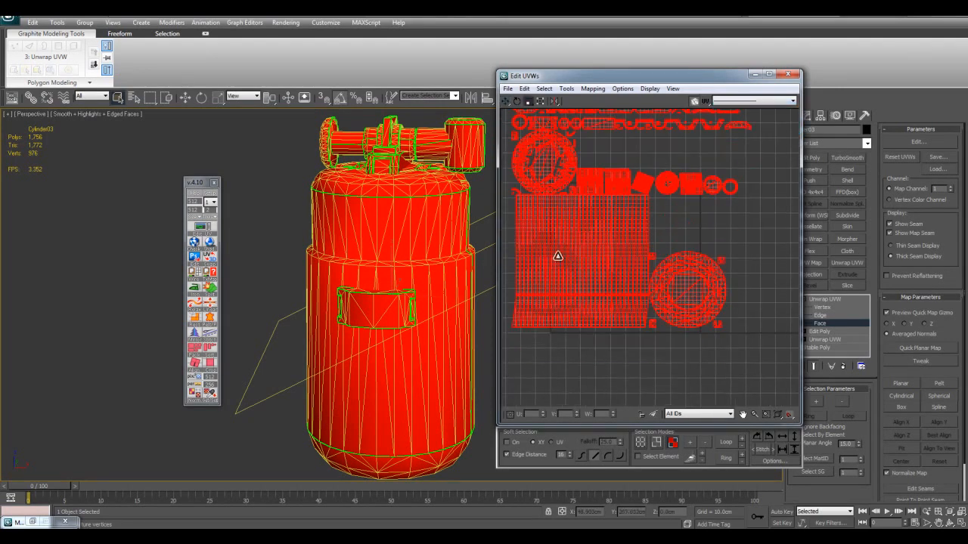
{"action": "scroll", "coordinate": [539, 212], "scroll_direction": "down", "scroll_amount": 2}
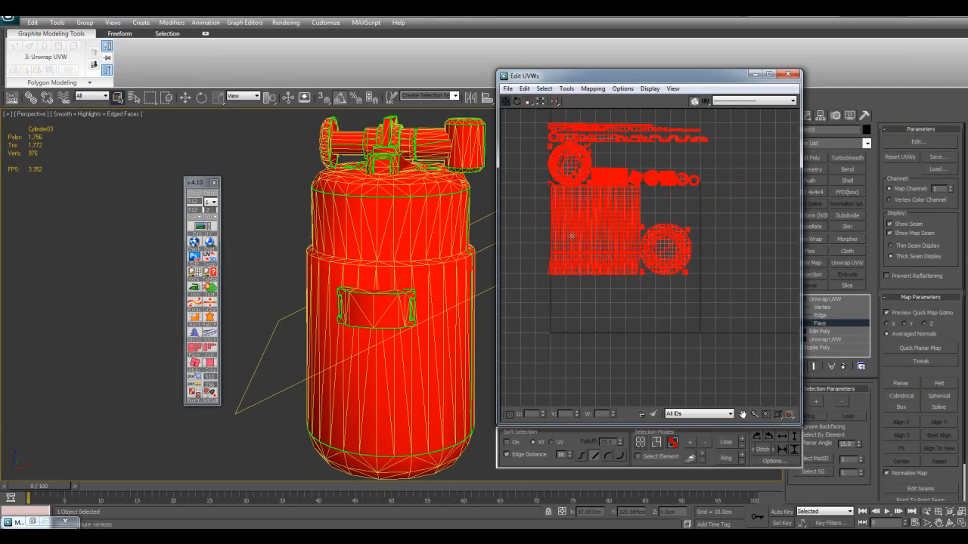
{"action": "left_click_drag", "start_coordinate": [572, 240], "coordinate": [573, 291]}
{"action": "scroll", "coordinate": [579, 303], "scroll_direction": "up", "scroll_amount": 2}
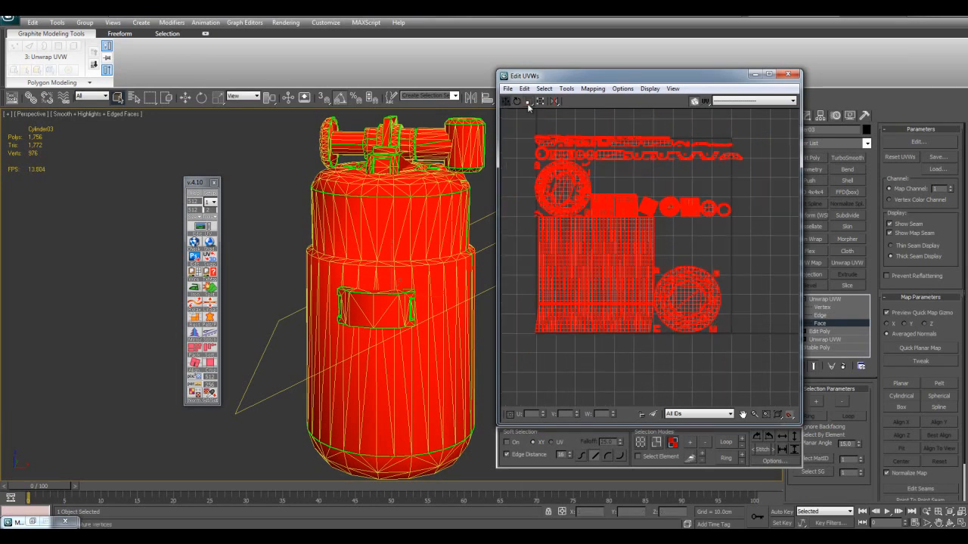
{"action": "left_click_drag", "start_coordinate": [567, 246], "coordinate": [569, 243]}
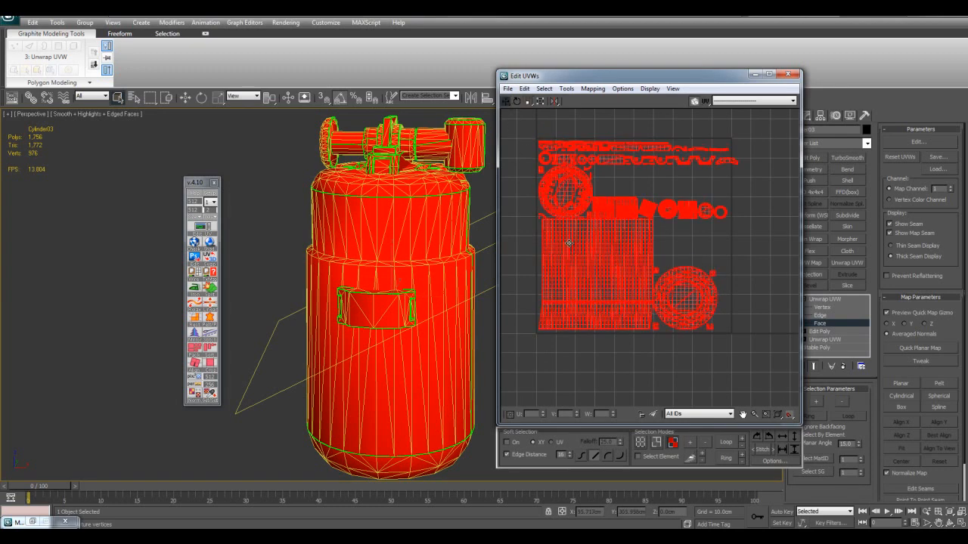
Step: Deselect the UV shells and turn off edged faces to show the checker pattern on the canister
{"action": "middle_click_drag", "start_coordinate": [415, 241], "coordinate": [358, 244]}
{"action": "left_click", "coordinate": [380, 214]}
{"action": "key", "text": "F4"}
{"action": "middle_click_drag", "start_coordinate": [637, 280], "coordinate": [633, 276]}
{"action": "scroll", "coordinate": [634, 280], "scroll_direction": "up", "scroll_amount": 2}
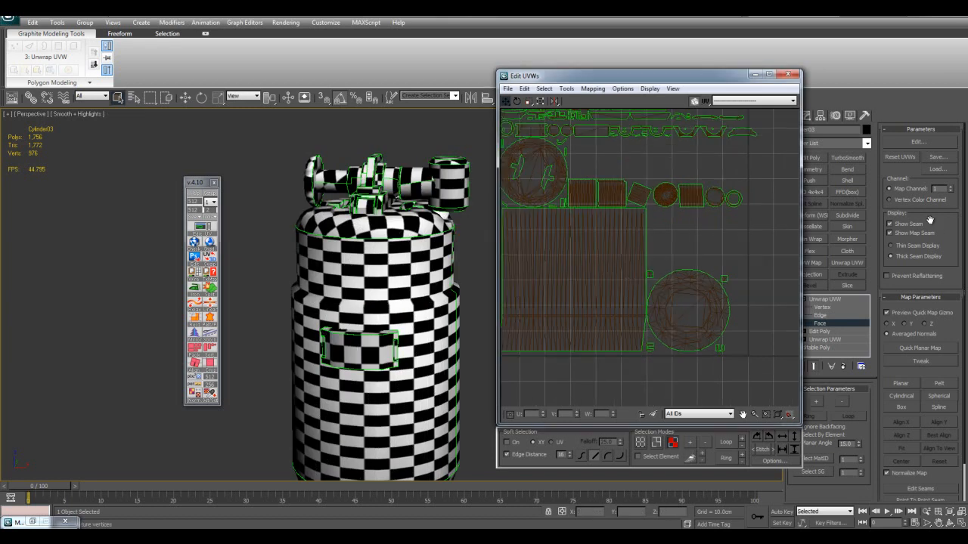
Step: Switch the unwrap seams to thin display and turn off Show Map Seam
{"action": "left_click", "coordinate": [905, 247]}
{"action": "left_click", "coordinate": [904, 234]}
{"action": "middle_click_drag", "start_coordinate": [589, 233], "coordinate": [627, 264]}
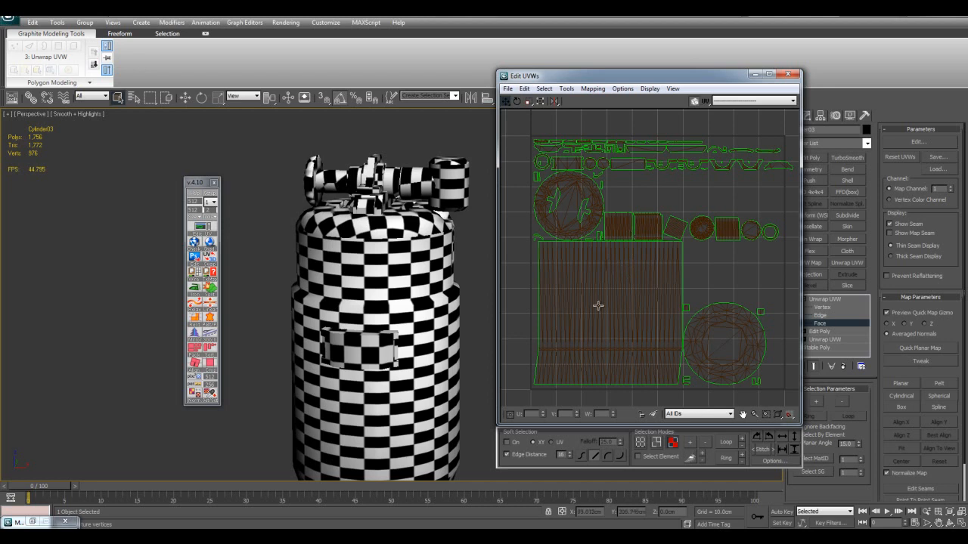
{"action": "middle_click_drag", "start_coordinate": [612, 264], "coordinate": [594, 252]}
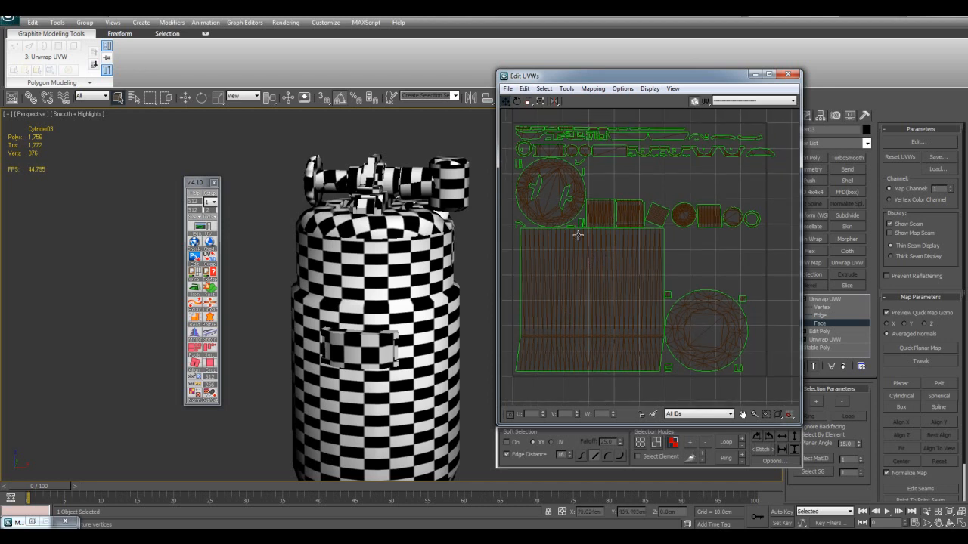
Step: Enable Select Element, select the large body shell to identify it on the canister, and clear the selection
{"action": "left_click", "coordinate": [662, 456]}
{"action": "left_click", "coordinate": [626, 361]}
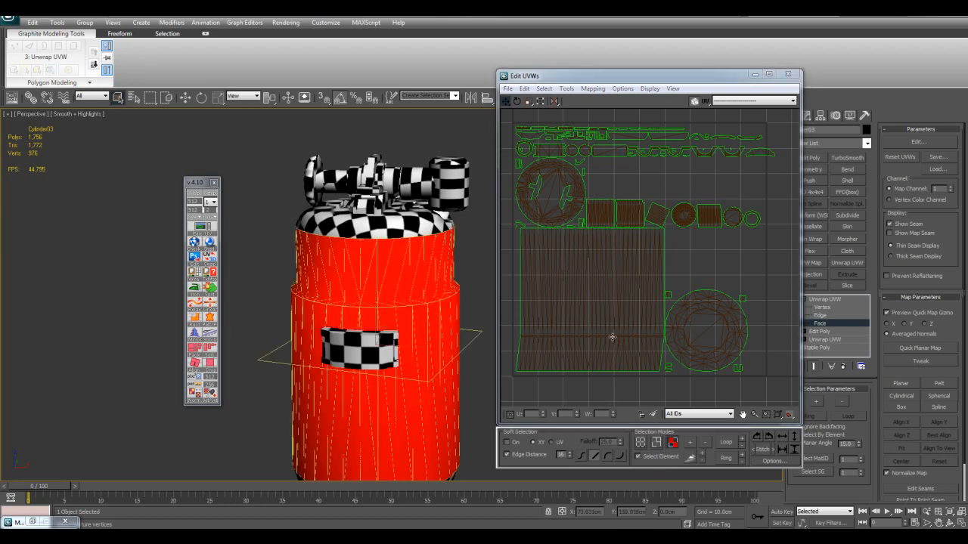
{"action": "middle_click_drag", "start_coordinate": [659, 258], "coordinate": [678, 256]}
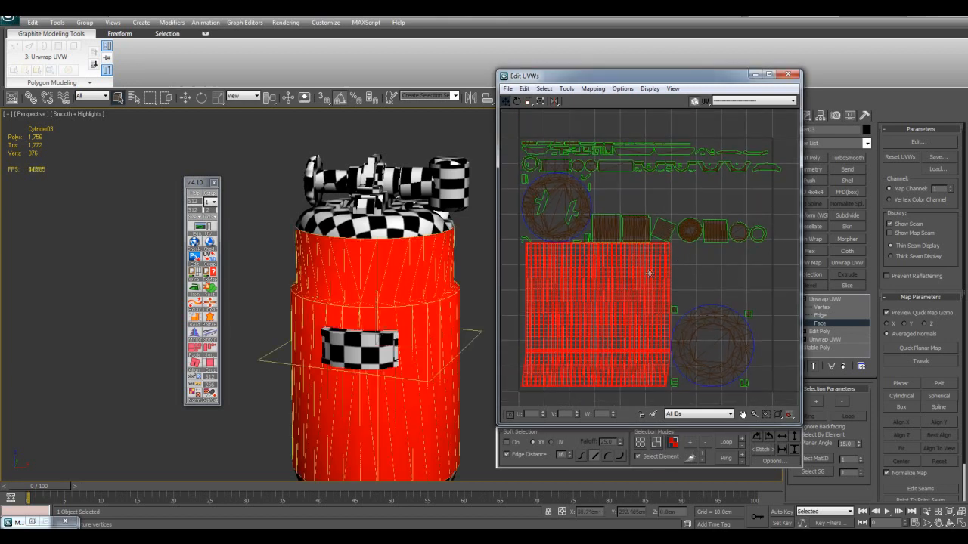
{"action": "left_click", "coordinate": [728, 274]}
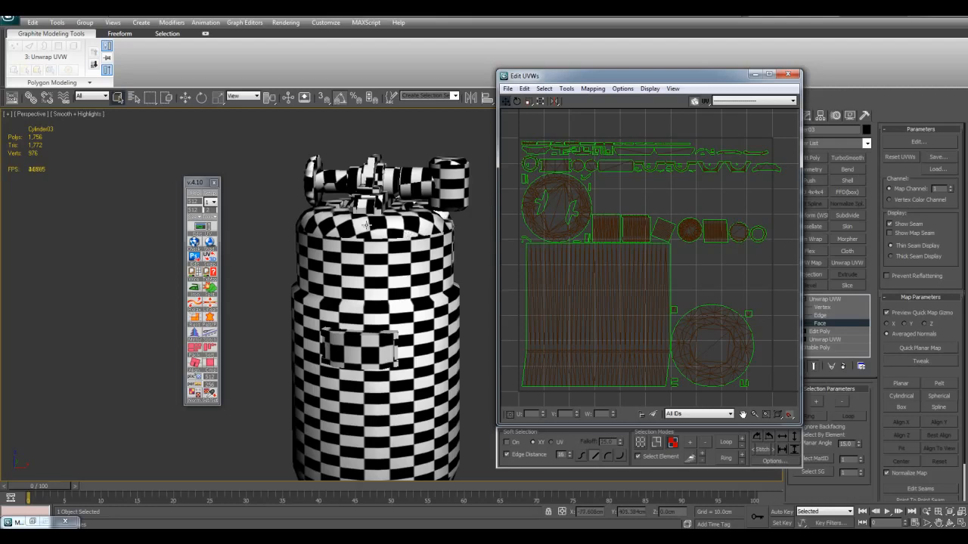
Step: Minimize the UV editor and examine the checker pattern over the whole canister from several distances
{"action": "middle_click_drag", "start_coordinate": [446, 232], "coordinate": [445, 259]}
{"action": "scroll", "coordinate": [445, 259], "scroll_direction": "down", "scroll_amount": 3}
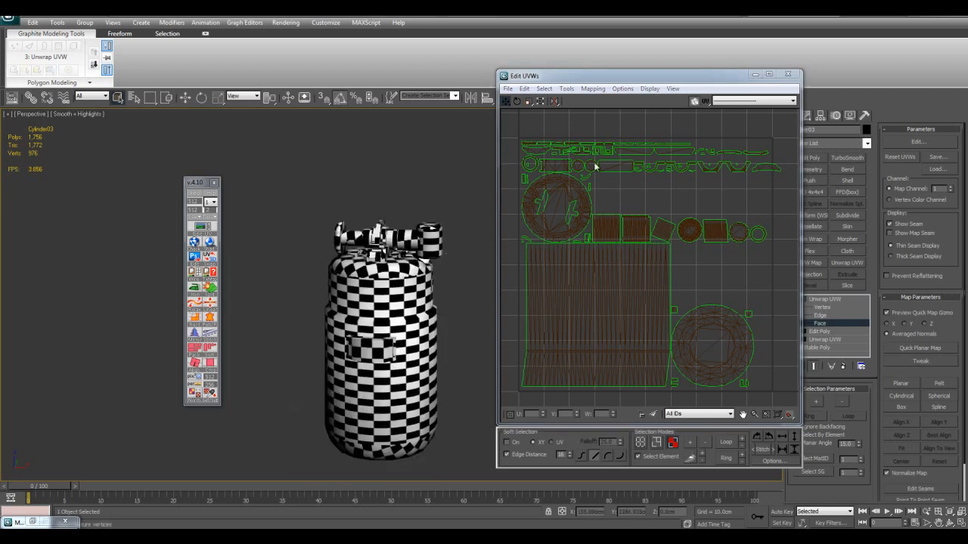
{"action": "left_click", "coordinate": [754, 74]}
{"action": "middle_click_drag", "start_coordinate": [598, 242], "coordinate": [639, 217]}
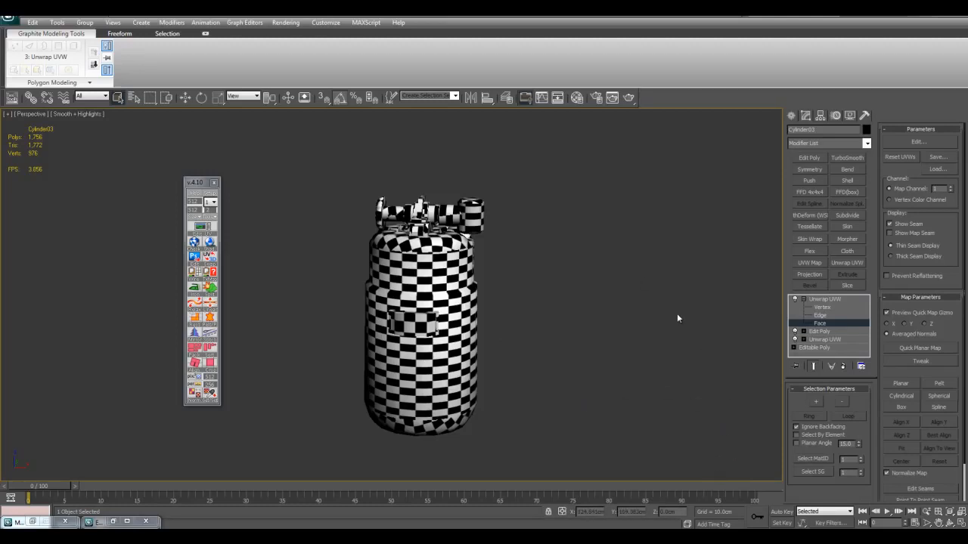
{"action": "middle_click_drag", "start_coordinate": [542, 348], "coordinate": [603, 383]}
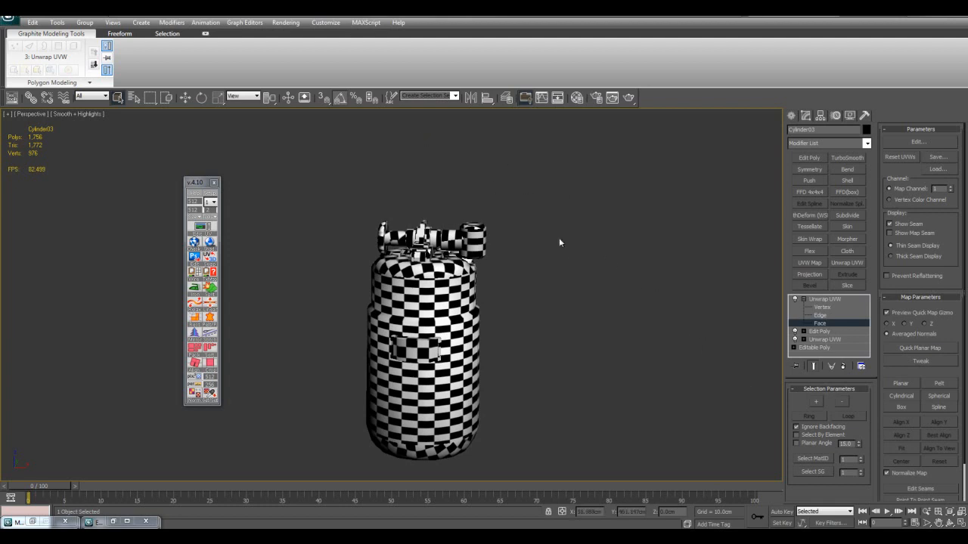
{"action": "middle_click_drag", "start_coordinate": [590, 370], "coordinate": [646, 352]}
{"action": "scroll", "coordinate": [648, 352], "scroll_direction": "up", "scroll_amount": 2}
{"action": "middle_click_drag", "start_coordinate": [653, 237], "coordinate": [587, 288]}
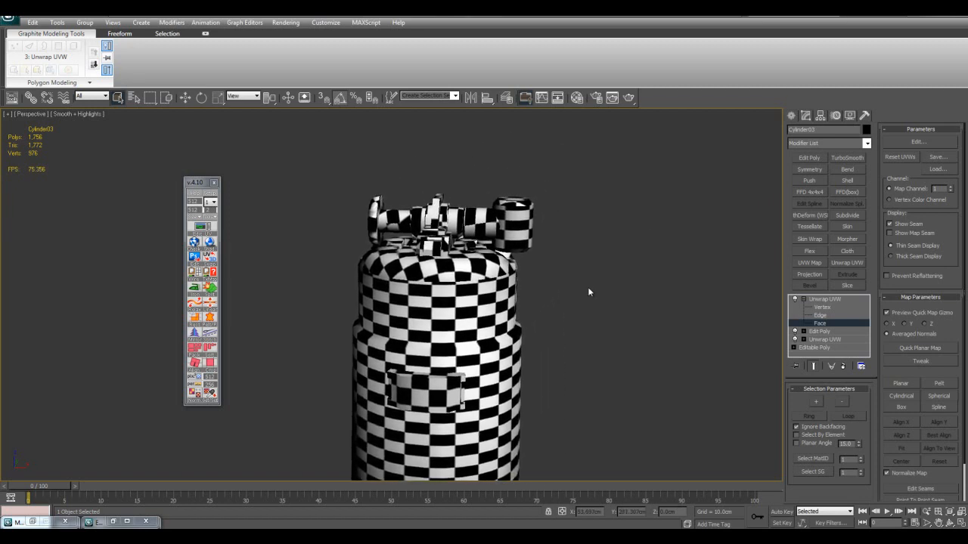
{"action": "middle_click_drag", "start_coordinate": [540, 346], "coordinate": [603, 313]}
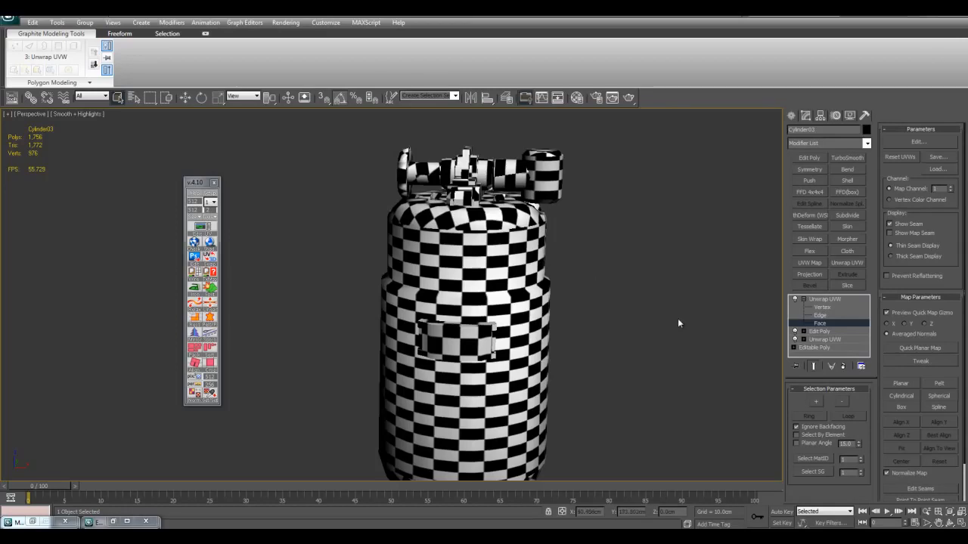
Step: Reopen the UV editor and examine the checker pattern on the canister's underside with edged faces on and off
{"action": "left_click", "coordinate": [916, 143]}
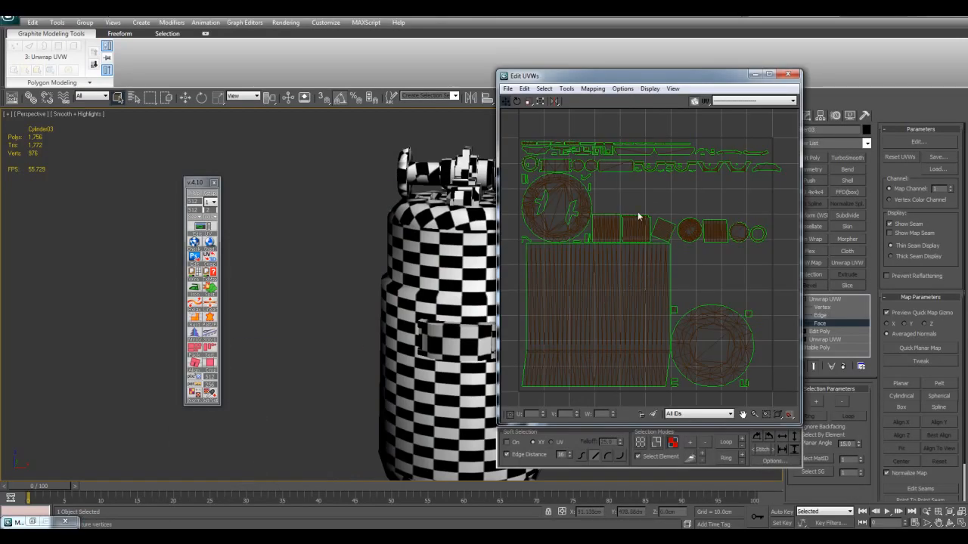
{"action": "middle_click_drag", "start_coordinate": [412, 363], "coordinate": [355, 260]}
{"action": "middle_click_drag", "start_coordinate": [448, 332], "coordinate": [442, 477]}
{"action": "key", "text": "F4"}
{"action": "mouse_move", "coordinate": [442, 301]}
{"action": "middle_mouse_down"}
{"action": "mouse_move", "coordinate": [404, 308]}
{"action": "mouse_move", "coordinate": [447, 312]}
{"action": "middle_mouse_up"}
{"action": "middle_click_drag", "start_coordinate": [432, 244], "coordinate": [423, 281], "text": "alt"}
{"action": "mouse_move", "coordinate": [466, 258]}
{"action": "middle_mouse_down"}
{"action": "mouse_move", "coordinate": [370, 330]}
{"action": "mouse_move", "coordinate": [378, 356]}
{"action": "mouse_move", "coordinate": [385, 332]}
{"action": "mouse_move", "coordinate": [392, 355]}
{"action": "mouse_move", "coordinate": [435, 300]}
{"action": "mouse_move", "coordinate": [432, 414]}
{"action": "mouse_move", "coordinate": [432, 400]}
{"action": "mouse_move", "coordinate": [409, 397]}
{"action": "mouse_move", "coordinate": [406, 342]}
{"action": "mouse_move", "coordinate": [466, 253]}
{"action": "middle_mouse_up"}
{"action": "scroll", "coordinate": [441, 284], "scroll_direction": "up", "scroll_amount": 3}
{"action": "scroll", "coordinate": [392, 354], "scroll_direction": "down", "scroll_amount": 5}
{"action": "key", "text": "F4"}
{"action": "scroll", "coordinate": [432, 290], "scroll_direction": "up", "scroll_amount": 5}
{"action": "key", "text": "F4"}
{"action": "scroll", "coordinate": [432, 400], "scroll_direction": "down", "scroll_amount": 5}
{"action": "scroll", "coordinate": [406, 342], "scroll_direction": "up", "scroll_amount": 6}
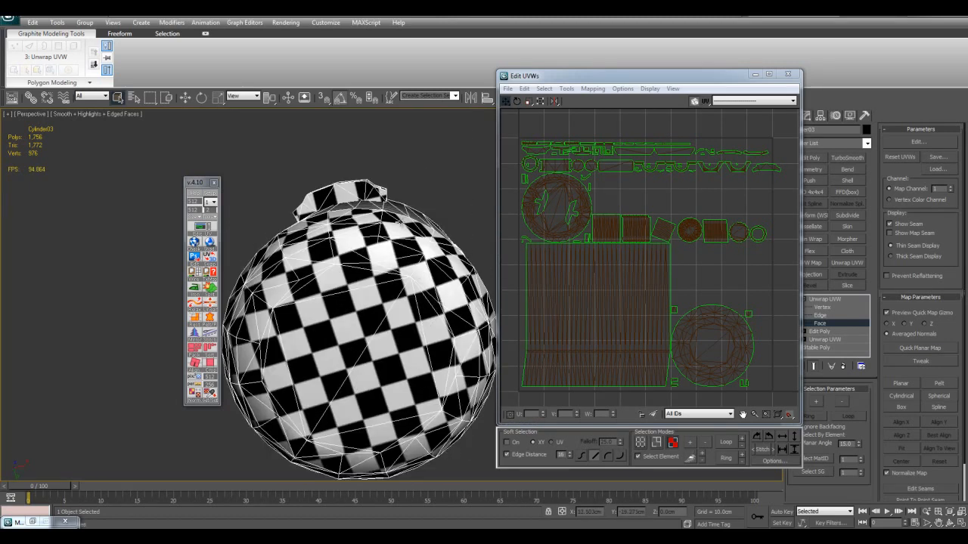
Step: Hide the edged faces and examine the checker density on the canister body and valve against the UV layout
{"action": "middle_click_drag", "start_coordinate": [366, 344], "coordinate": [306, 295], "text": "alt"}
{"action": "middle_click_drag", "start_coordinate": [392, 274], "coordinate": [373, 308], "text": "alt"}
{"action": "key", "text": "F4"}
{"action": "scroll", "coordinate": [373, 270], "scroll_direction": "down", "scroll_amount": 6}
{"action": "key", "text": "F4"}
{"action": "middle_click_drag", "start_coordinate": [373, 270], "coordinate": [382, 309]}
{"action": "key", "text": "F4"}
{"action": "scroll", "coordinate": [381, 303], "scroll_direction": "up", "scroll_amount": 5}
{"action": "mouse_move", "coordinate": [675, 271]}
{"action": "middle_mouse_down"}
{"action": "mouse_move", "coordinate": [632, 291]}
{"action": "mouse_move", "coordinate": [697, 273]}
{"action": "mouse_move", "coordinate": [688, 279]}
{"action": "middle_mouse_up"}
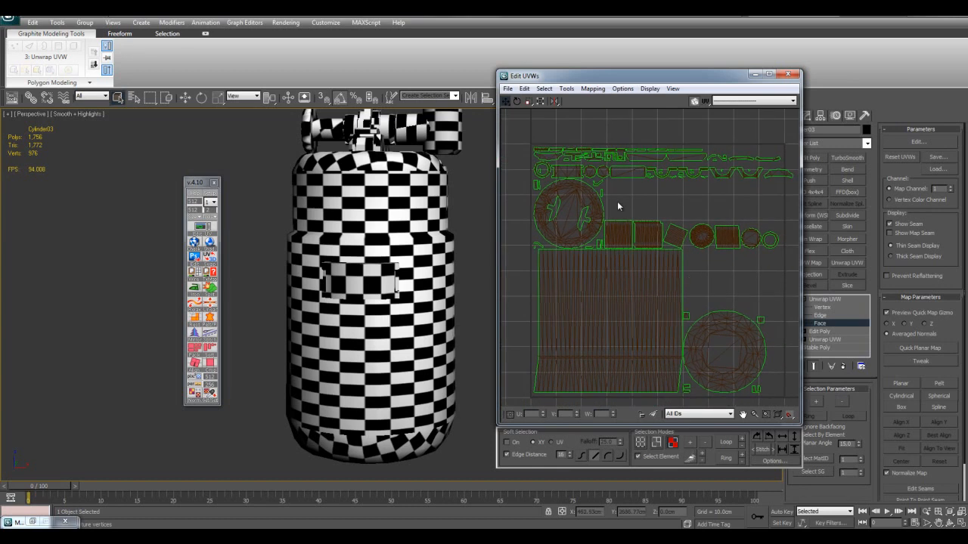
{"action": "middle_click_drag", "start_coordinate": [688, 229], "coordinate": [681, 250]}
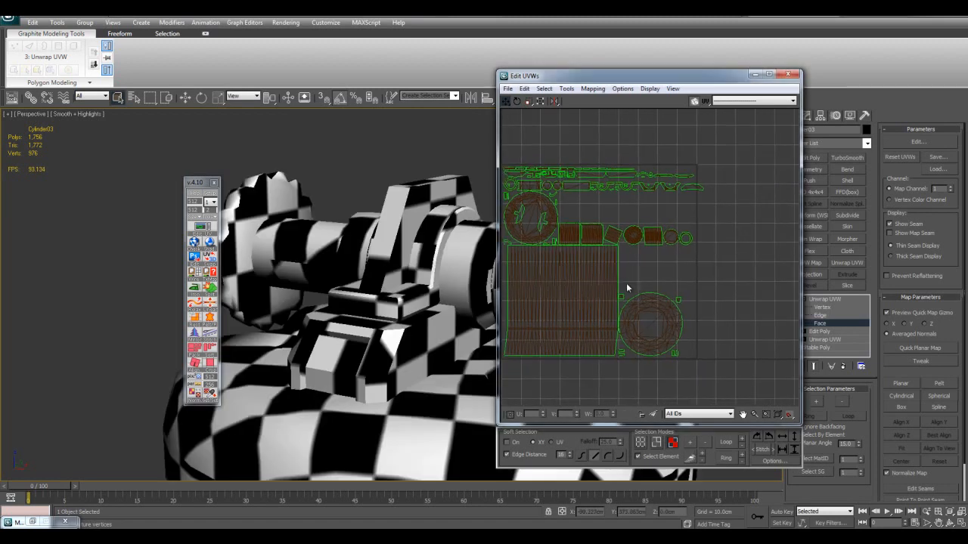
{"action": "middle_click_drag", "start_coordinate": [656, 284], "coordinate": [642, 264]}
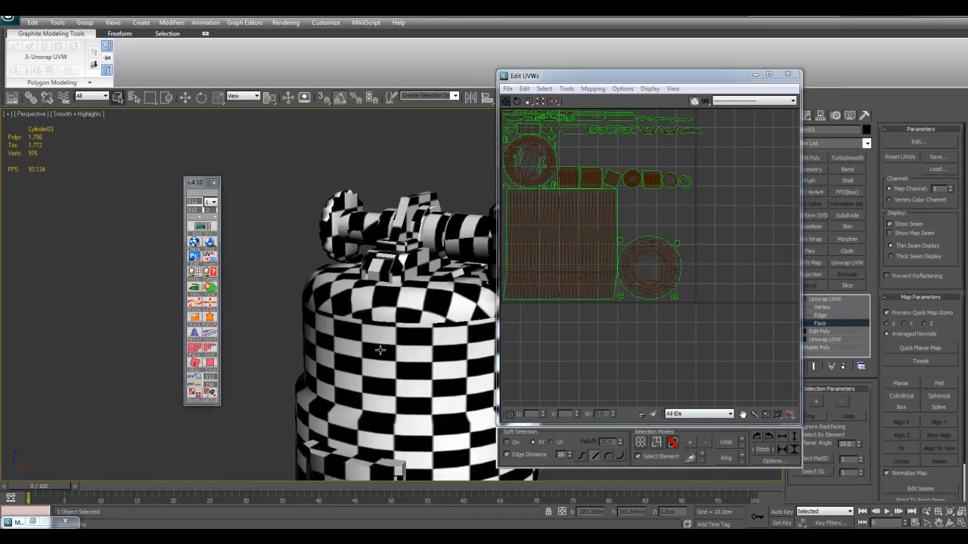
Step: Turn on edged faces and move the round base shell out of the UV square to its right
{"action": "middle_click_drag", "start_coordinate": [374, 346], "coordinate": [352, 250], "text": "alt"}
{"action": "key", "text": "F4"}
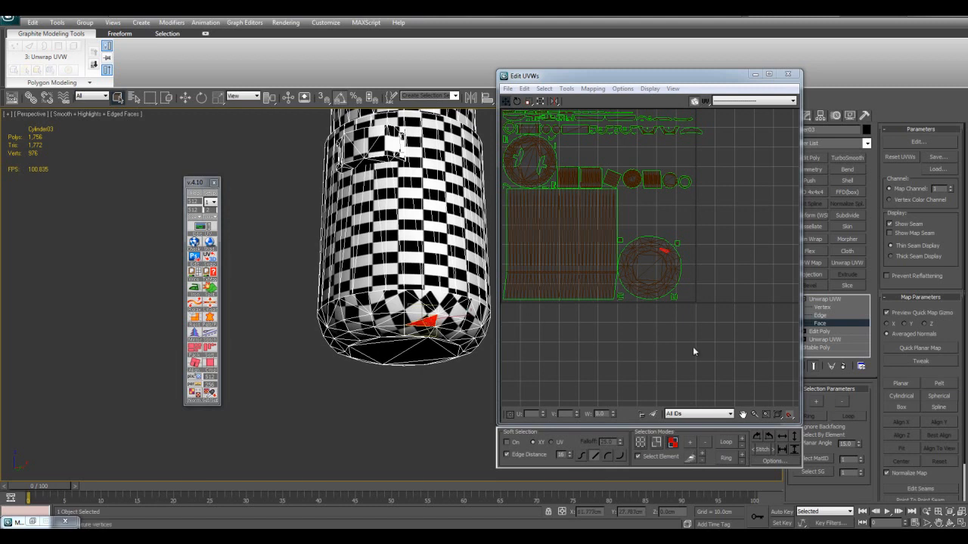
{"action": "left_click", "coordinate": [647, 262]}
{"action": "middle_click_drag", "start_coordinate": [647, 262], "coordinate": [557, 299]}
{"action": "scroll", "coordinate": [549, 305], "scroll_direction": "down", "scroll_amount": 2}
{"action": "left_click_drag", "start_coordinate": [559, 298], "coordinate": [660, 298]}
{"action": "middle_click_drag", "start_coordinate": [549, 298], "coordinate": [675, 306]}
{"action": "scroll", "coordinate": [675, 306], "scroll_direction": "up", "scroll_amount": 2}
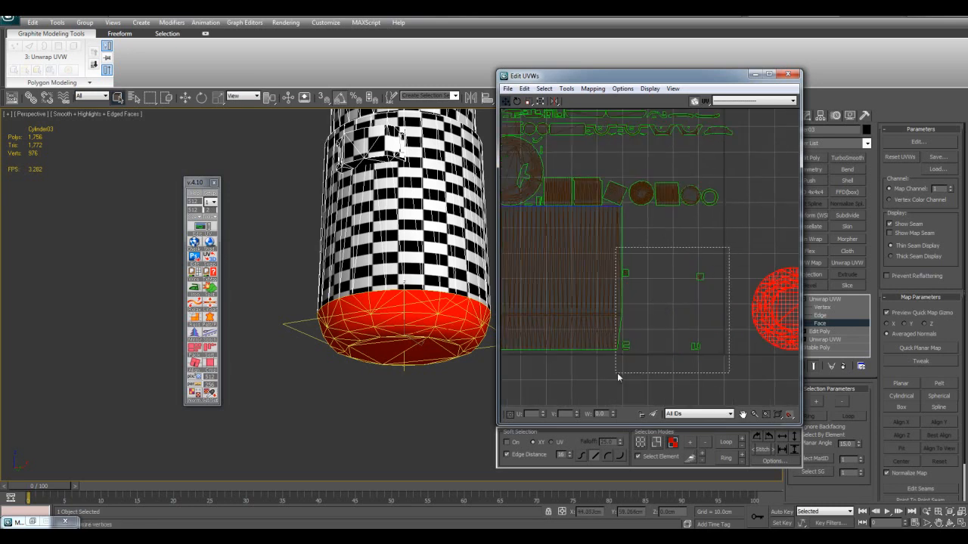
Step: Select only the small shells left at the base shell's former corners and move them beyond it, outside the UV square
{"action": "left_click_drag", "start_coordinate": [604, 370], "coordinate": [731, 248]}
{"action": "left_click", "coordinate": [595, 259], "text": "alt"}
{"action": "scroll", "coordinate": [608, 318], "scroll_direction": "down", "scroll_amount": 4}
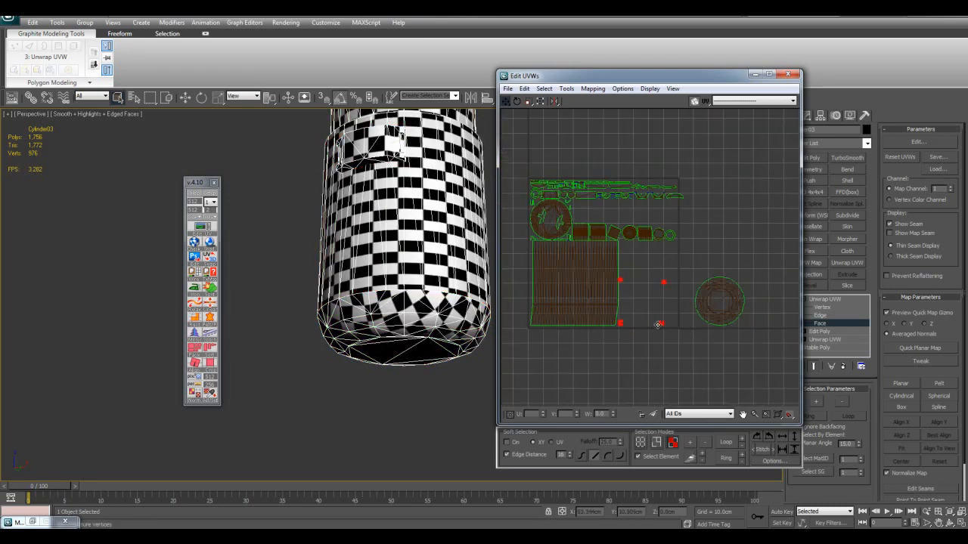
Step: Move the large body shell horizontally out of the UV square to its left
{"action": "left_click", "coordinate": [555, 284]}
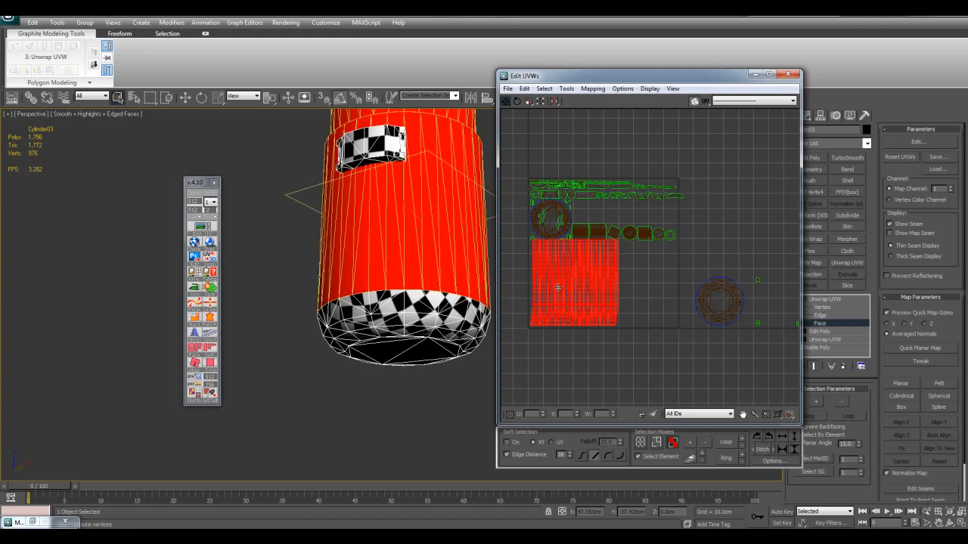
{"action": "middle_click_drag", "start_coordinate": [578, 263], "coordinate": [644, 292]}
{"action": "scroll", "coordinate": [650, 292], "scroll_direction": "down", "scroll_amount": 2}
{"action": "left_click_drag", "start_coordinate": [650, 288], "coordinate": [556, 280], "text": "shift"}
{"action": "left_click", "coordinate": [648, 286]}
Step: Move the large round top shell out of the UV square to its left, leaving only the small shells inside
{"action": "middle_click_drag", "start_coordinate": [631, 294], "coordinate": [620, 300]}
{"action": "scroll", "coordinate": [619, 299], "scroll_direction": "up", "scroll_amount": 3}
{"action": "left_click", "coordinate": [593, 222]}
{"action": "middle_click_drag", "start_coordinate": [612, 247], "coordinate": [678, 286]}
{"action": "scroll", "coordinate": [678, 286], "scroll_direction": "up", "scroll_amount": 3}
{"action": "left_click_drag", "start_coordinate": [649, 276], "coordinate": [531, 260]}
{"action": "middle_click_drag", "start_coordinate": [635, 293], "coordinate": [592, 273]}
{"action": "scroll", "coordinate": [592, 273], "scroll_direction": "down", "scroll_amount": 2}
{"action": "middle_click_drag", "start_coordinate": [578, 223], "coordinate": [541, 201]}
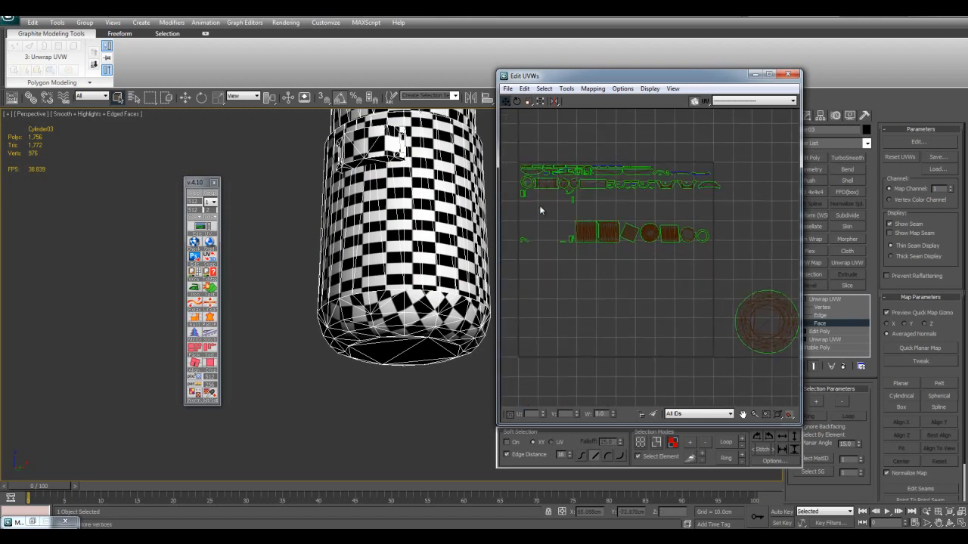
Step: Try to shift the row of square and round shells to the right
{"action": "left_click_drag", "start_coordinate": [514, 270], "coordinate": [705, 221]}
{"action": "middle_click_drag", "start_coordinate": [578, 240], "coordinate": [536, 255]}
{"action": "scroll", "coordinate": [536, 254], "scroll_direction": "down", "scroll_amount": 2}
{"action": "left_click_drag", "start_coordinate": [577, 243], "coordinate": [729, 244]}
{"action": "key", "text": "ctrl+z"}
Step: Move the narrow strip shell beside the angled bracket shell leftward, next to the small rectangular shells at the UV square's left edge
{"action": "middle_click_drag", "start_coordinate": [591, 249], "coordinate": [616, 271]}
{"action": "scroll", "coordinate": [637, 283], "scroll_direction": "up", "scroll_amount": 3}
{"action": "scroll", "coordinate": [615, 270], "scroll_direction": "up", "scroll_amount": 3}
{"action": "middle_click_drag", "start_coordinate": [515, 237], "coordinate": [626, 269]}
{"action": "left_click_drag", "start_coordinate": [648, 278], "coordinate": [676, 302]}
{"action": "scroll", "coordinate": [676, 302], "scroll_direction": "up", "scroll_amount": 1}
{"action": "middle_click_drag", "start_coordinate": [659, 272], "coordinate": [686, 311]}
{"action": "left_click_drag", "start_coordinate": [676, 305], "coordinate": [512, 282]}
Step: Move the low angled shell and its small companion up beside the narrow strips near the UV square's left edge
{"action": "scroll", "coordinate": [595, 303], "scroll_direction": "down", "scroll_amount": 3}
{"action": "middle_click_drag", "start_coordinate": [652, 320], "coordinate": [656, 294]}
{"action": "scroll", "coordinate": [639, 304], "scroll_direction": "up", "scroll_amount": 2}
{"action": "middle_click_drag", "start_coordinate": [586, 282], "coordinate": [588, 285]}
{"action": "left_click", "coordinate": [576, 330]}
{"action": "left_click_drag", "start_coordinate": [573, 327], "coordinate": [595, 198]}
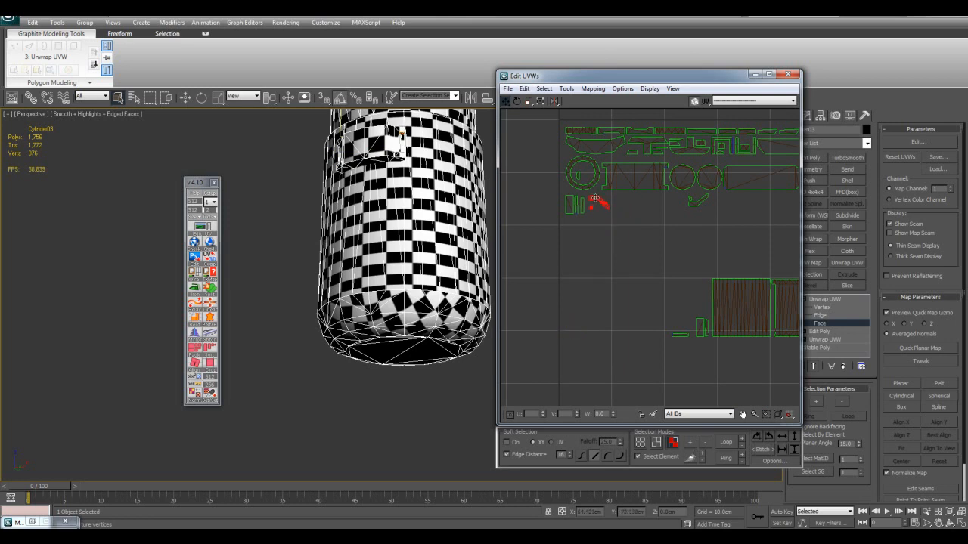
Step: Move the tiny four-sided shell below the angled strip into the gap between the wide curved shell and the UV square's left edge
{"action": "middle_click_drag", "start_coordinate": [620, 195], "coordinate": [624, 270]}
{"action": "scroll", "coordinate": [624, 270], "scroll_direction": "up", "scroll_amount": 3}
{"action": "left_click", "coordinate": [604, 290]}
{"action": "middle_click_drag", "start_coordinate": [548, 316], "coordinate": [636, 332]}
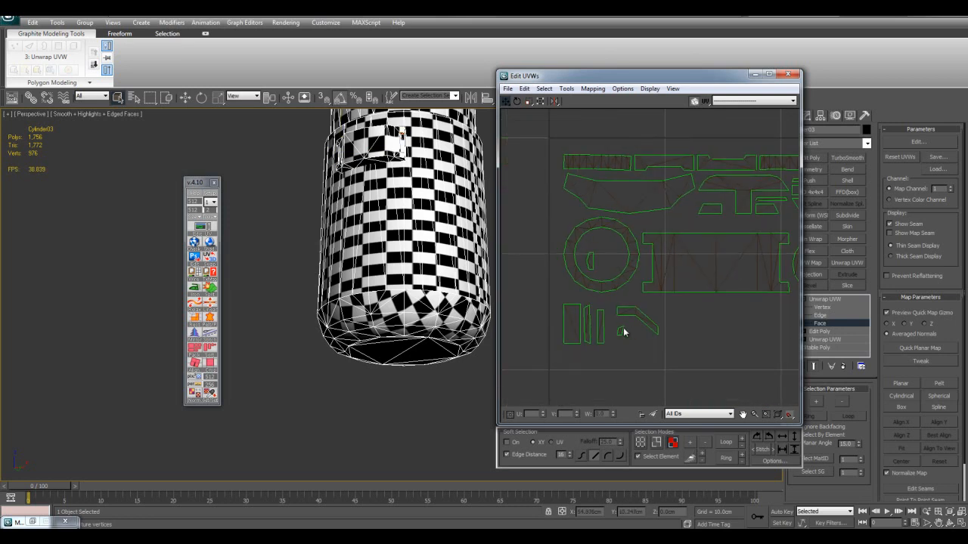
{"action": "left_click_drag", "start_coordinate": [621, 329], "coordinate": [562, 204]}
{"action": "middle_click_drag", "start_coordinate": [665, 252], "coordinate": [617, 276]}
{"action": "scroll", "coordinate": [659, 283], "scroll_direction": "down", "scroll_amount": 1}
{"action": "scroll", "coordinate": [616, 277], "scroll_direction": "down", "scroll_amount": 3}
{"action": "scroll", "coordinate": [618, 279], "scroll_direction": "up", "scroll_amount": 3}
{"action": "left_click_drag", "start_coordinate": [584, 309], "coordinate": [561, 304]}
{"action": "scroll", "coordinate": [612, 307], "scroll_direction": "down", "scroll_amount": 2}
Step: Move the small D-shaped shell out of the ring shell to the UV square's left edge
{"action": "scroll", "coordinate": [644, 311], "scroll_direction": "up", "scroll_amount": 3}
{"action": "middle_click_drag", "start_coordinate": [683, 304], "coordinate": [688, 324]}
{"action": "middle_click_drag", "start_coordinate": [640, 284], "coordinate": [685, 292]}
{"action": "left_click_drag", "start_coordinate": [547, 263], "coordinate": [546, 265]}
{"action": "mouse_move", "coordinate": [566, 266]}
{"action": "middle_mouse_down"}
{"action": "mouse_move", "coordinate": [589, 268]}
{"action": "mouse_move", "coordinate": [582, 260]}
{"action": "middle_mouse_up"}
{"action": "left_click_drag", "start_coordinate": [582, 280], "coordinate": [539, 288]}
Step: Move one of the two small circular shells into the empty centre of the ring shell
{"action": "scroll", "coordinate": [620, 304], "scroll_direction": "down", "scroll_amount": 2}
{"action": "middle_click_drag", "start_coordinate": [689, 298], "coordinate": [681, 298]}
{"action": "left_click_drag", "start_coordinate": [730, 275], "coordinate": [560, 263]}
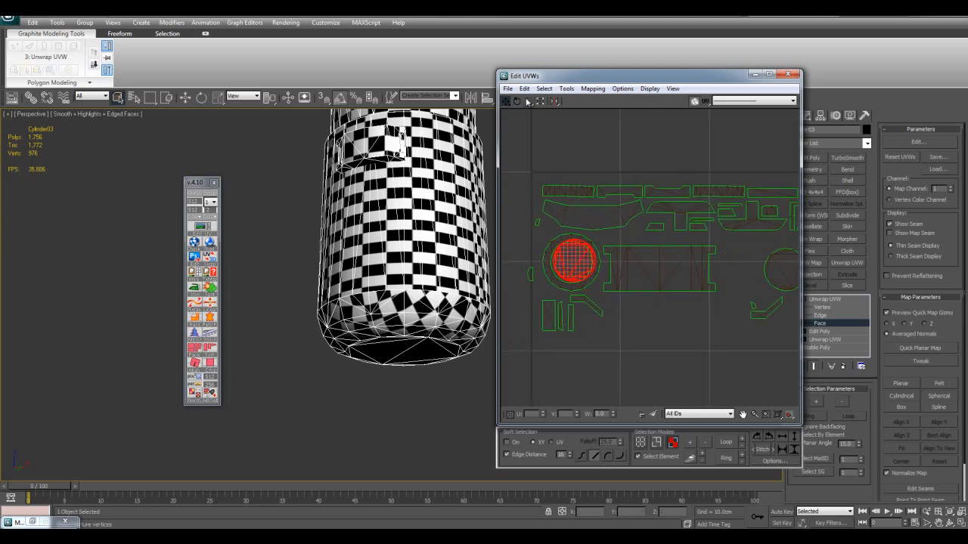
{"action": "scroll", "coordinate": [540, 257], "scroll_direction": "up", "scroll_amount": 2}
{"action": "middle_click_drag", "start_coordinate": [541, 257], "coordinate": [583, 250]}
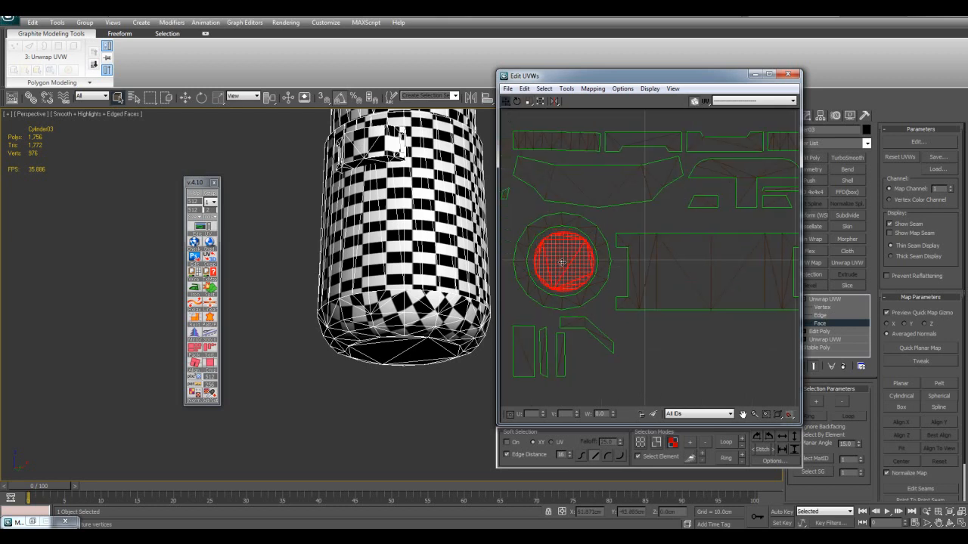
{"action": "scroll", "coordinate": [635, 291], "scroll_direction": "down", "scroll_amount": 2}
{"action": "scroll", "coordinate": [636, 295], "scroll_direction": "up", "scroll_amount": 2}
{"action": "middle_click_drag", "start_coordinate": [635, 295], "coordinate": [611, 270]}
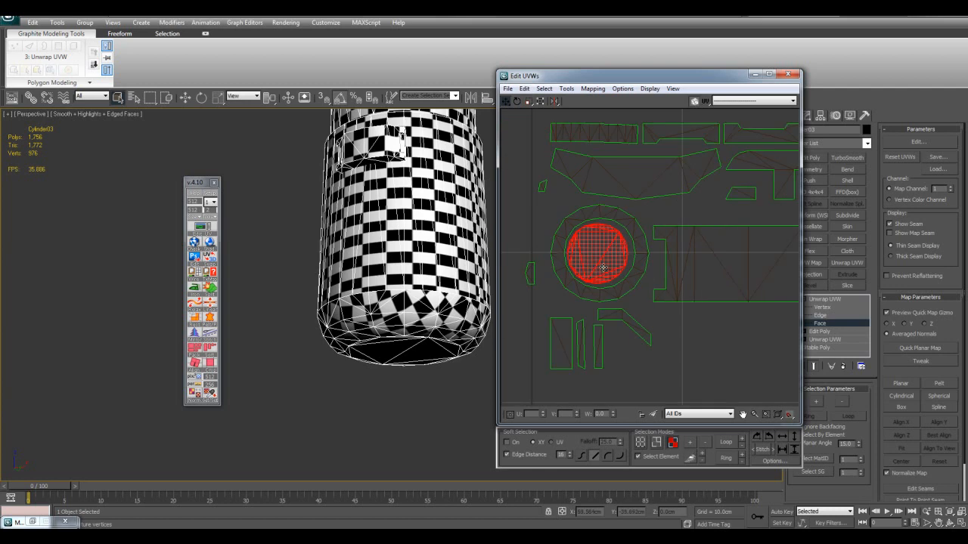
{"action": "scroll", "coordinate": [605, 266], "scroll_direction": "down", "scroll_amount": 2}
Step: Move the other small circular shell leftward until it sits beside the wide notched rectangular shell
{"action": "middle_click_drag", "start_coordinate": [707, 271], "coordinate": [583, 259]}
{"action": "left_click_drag", "start_coordinate": [665, 254], "coordinate": [615, 249]}
{"action": "scroll", "coordinate": [628, 284], "scroll_direction": "down", "scroll_amount": 2}
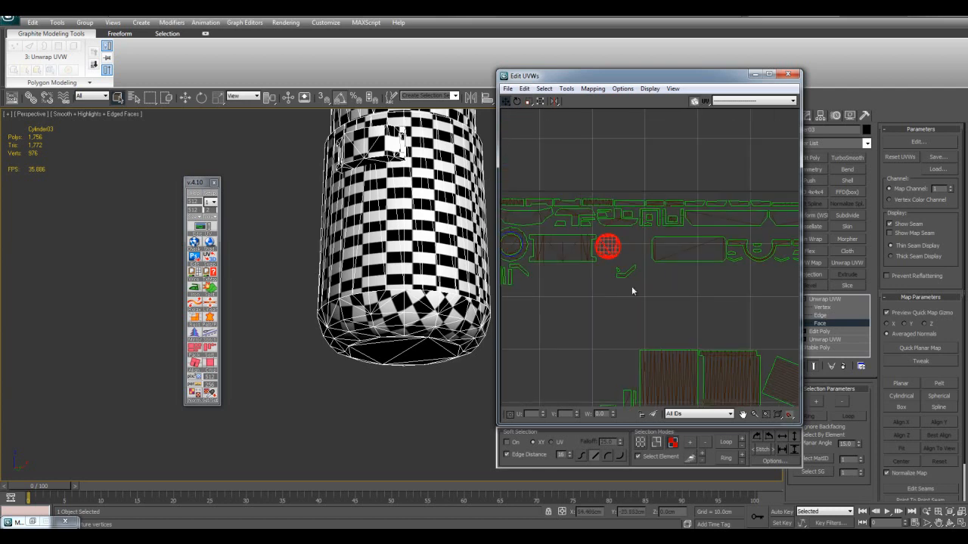
{"action": "middle_click_drag", "start_coordinate": [629, 286], "coordinate": [582, 255]}
Step: Move the angled bracket shell up into the gap beside the small circular shell and deselect it
{"action": "scroll", "coordinate": [592, 268], "scroll_direction": "up", "scroll_amount": 2}
{"action": "left_click_drag", "start_coordinate": [597, 277], "coordinate": [604, 231]}
{"action": "left_click", "coordinate": [618, 283]}
{"action": "scroll", "coordinate": [617, 282], "scroll_direction": "down", "scroll_amount": 5}
{"action": "scroll", "coordinate": [672, 307], "scroll_direction": "up", "scroll_amount": 1}
{"action": "middle_click_drag", "start_coordinate": [673, 307], "coordinate": [644, 276]}
Step: Select the row of square and round shells and move it up close beneath the upper rows
{"action": "left_click_drag", "start_coordinate": [740, 325], "coordinate": [563, 266]}
{"action": "middle_click_drag", "start_coordinate": [665, 241], "coordinate": [662, 257]}
{"action": "left_click_drag", "start_coordinate": [601, 301], "coordinate": [598, 267]}
Step: Move the arched shell protruding past the UV square's right edge up into its upper-right corner and deselect it
{"action": "middle_click_drag", "start_coordinate": [679, 259], "coordinate": [684, 282]}
{"action": "scroll", "coordinate": [649, 309], "scroll_direction": "up", "scroll_amount": 4}
{"action": "scroll", "coordinate": [650, 308], "scroll_direction": "up", "scroll_amount": 2}
{"action": "left_click_drag", "start_coordinate": [684, 280], "coordinate": [649, 217]}
{"action": "left_click", "coordinate": [667, 299]}
{"action": "scroll", "coordinate": [667, 300], "scroll_direction": "down", "scroll_amount": 3}
Step: Select the four small shell groups outside the UV square and move them together toward the right end of the packed rows
{"action": "middle_click_drag", "start_coordinate": [632, 287], "coordinate": [698, 226]}
{"action": "scroll", "coordinate": [631, 259], "scroll_direction": "down", "scroll_amount": 2}
{"action": "middle_click_drag", "start_coordinate": [560, 262], "coordinate": [655, 240]}
{"action": "middle_click_drag", "start_coordinate": [517, 251], "coordinate": [589, 206]}
{"action": "scroll", "coordinate": [665, 261], "scroll_direction": "down", "scroll_amount": 4}
{"action": "middle_click_drag", "start_coordinate": [719, 291], "coordinate": [563, 271]}
{"action": "scroll", "coordinate": [645, 255], "scroll_direction": "up", "scroll_amount": 4}
{"action": "left_click_drag", "start_coordinate": [599, 313], "coordinate": [669, 232]}
{"action": "middle_click_drag", "start_coordinate": [612, 270], "coordinate": [706, 337]}
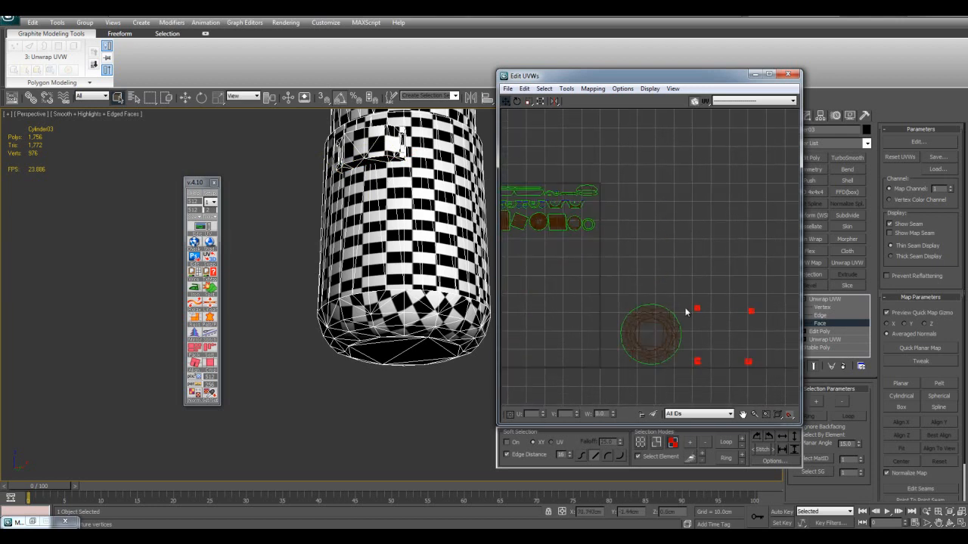
{"action": "left_click_drag", "start_coordinate": [697, 309], "coordinate": [570, 238]}
{"action": "scroll", "coordinate": [571, 239], "scroll_direction": "up", "scroll_amount": 2}
{"action": "middle_click_drag", "start_coordinate": [572, 240], "coordinate": [681, 301]}
{"action": "scroll", "coordinate": [682, 300], "scroll_direction": "up", "scroll_amount": 2}
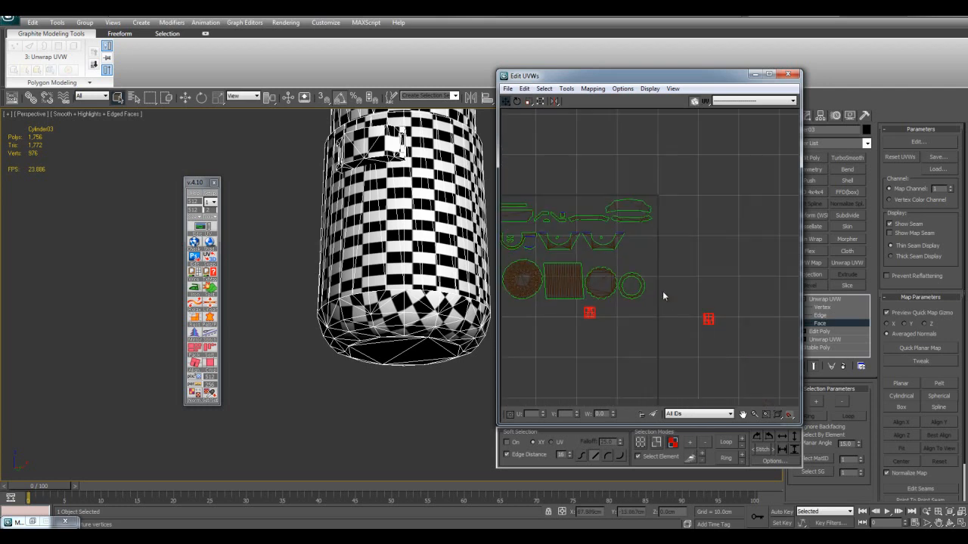
Step: Place each of the four small shell groups into the gap at the right end of the packed rows and deselect them
{"action": "left_click_drag", "start_coordinate": [611, 319], "coordinate": [661, 227]}
{"action": "left_click_drag", "start_coordinate": [769, 256], "coordinate": [639, 264]}
{"action": "left_click_drag", "start_coordinate": [545, 350], "coordinate": [643, 263]}
{"action": "left_click_drag", "start_coordinate": [759, 266], "coordinate": [666, 267]}
{"action": "middle_click_drag", "start_coordinate": [598, 227], "coordinate": [682, 264]}
{"action": "scroll", "coordinate": [673, 261], "scroll_direction": "down", "scroll_amount": 4}
{"action": "left_click", "coordinate": [605, 212]}
Step: Move the large body shell back into the lower-left part of the UV square
{"action": "scroll", "coordinate": [691, 250], "scroll_direction": "down", "scroll_amount": 2}
{"action": "middle_click_drag", "start_coordinate": [629, 289], "coordinate": [661, 274]}
{"action": "scroll", "coordinate": [666, 266], "scroll_direction": "up", "scroll_amount": 2}
{"action": "scroll", "coordinate": [665, 266], "scroll_direction": "down", "scroll_amount": 2}
{"action": "middle_click_drag", "start_coordinate": [614, 298], "coordinate": [592, 287]}
{"action": "scroll", "coordinate": [592, 287], "scroll_direction": "up", "scroll_amount": 3}
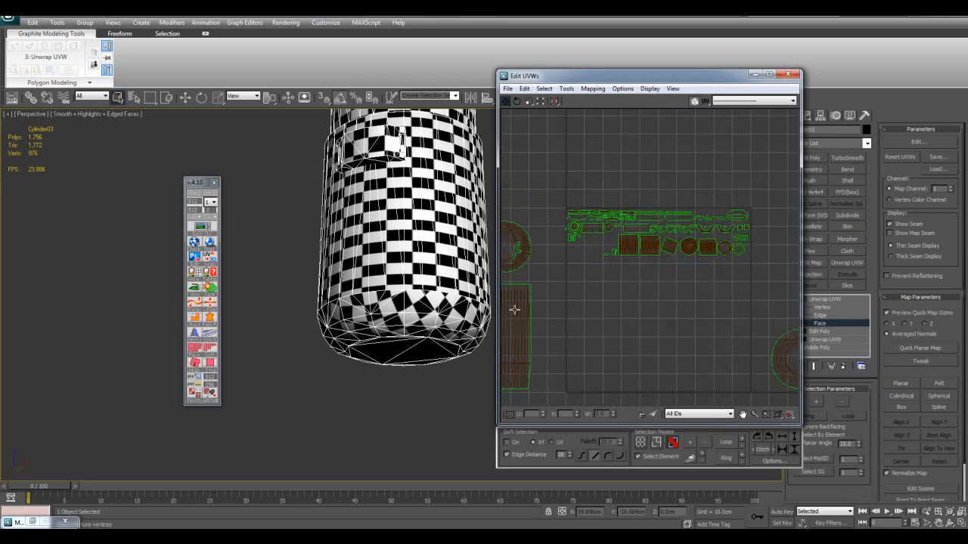
{"action": "left_click_drag", "start_coordinate": [525, 305], "coordinate": [668, 306]}
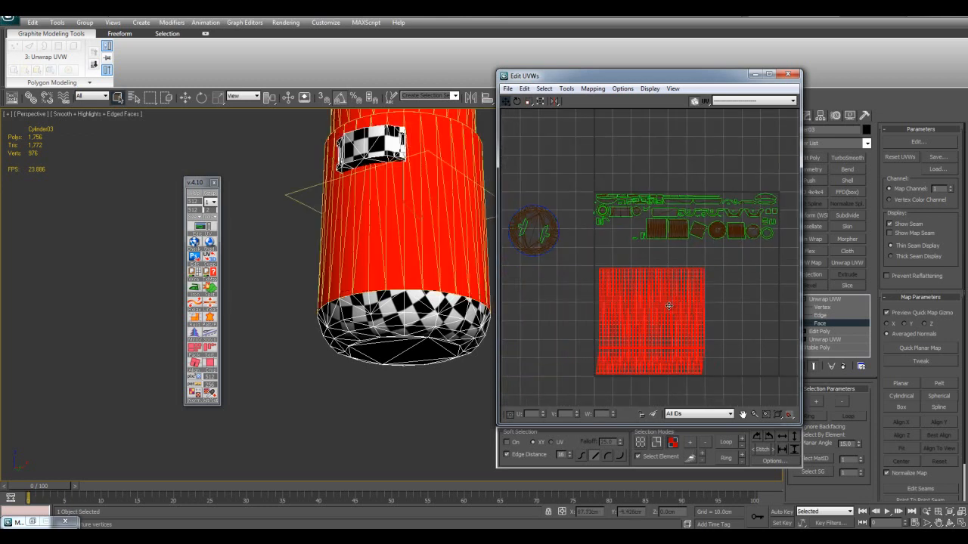
Step: Examine the lower edge of the canister body, turn off edged faces and select the large body shell
{"action": "left_click", "coordinate": [423, 380]}
{"action": "middle_click_drag", "start_coordinate": [412, 245], "coordinate": [423, 289], "text": "alt"}
{"action": "scroll", "coordinate": [423, 289], "scroll_direction": "up", "scroll_amount": 3}
{"action": "left_click", "coordinate": [681, 343]}
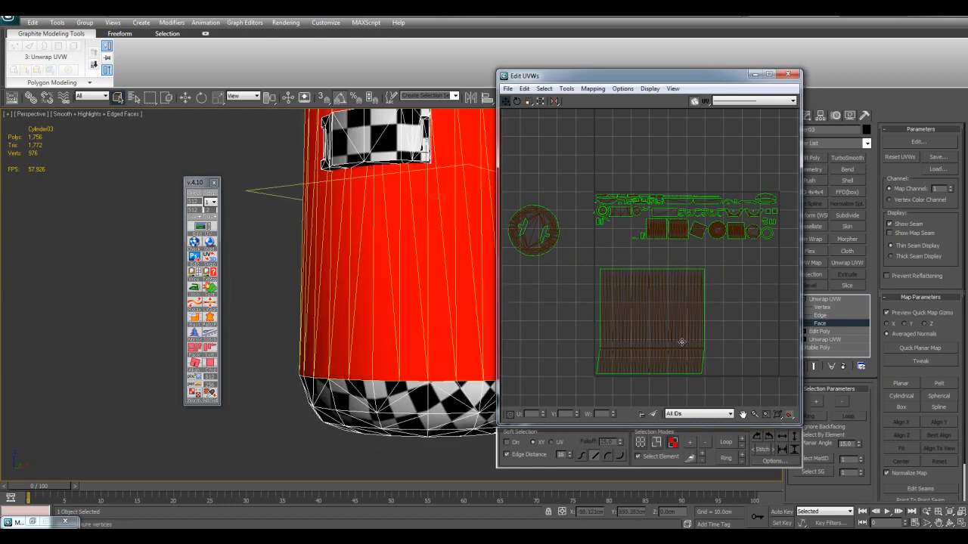
{"action": "middle_click_drag", "start_coordinate": [690, 343], "coordinate": [591, 321]}
{"action": "left_click", "coordinate": [409, 453]}
{"action": "middle_click_drag", "start_coordinate": [426, 360], "coordinate": [425, 390], "text": "alt"}
{"action": "key", "text": "F4"}
{"action": "middle_click_drag", "start_coordinate": [542, 298], "coordinate": [543, 246]}
{"action": "left_click", "coordinate": [593, 285]}
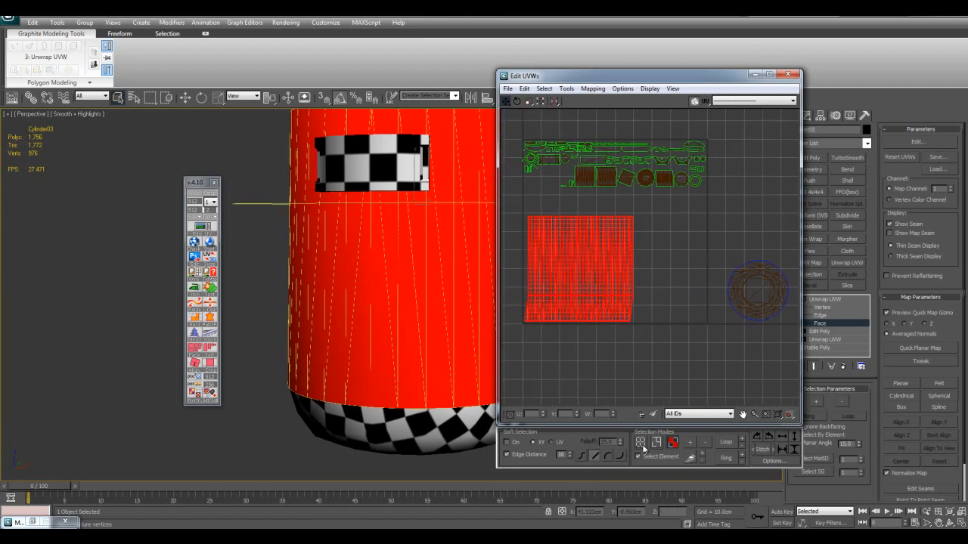
Step: Shift the bottom row of vertices of the large body shell slightly, deselect them and check the checker pattern over the whole canister
{"action": "left_click", "coordinate": [641, 443]}
{"action": "scroll", "coordinate": [534, 328], "scroll_direction": "up", "scroll_amount": 3}
{"action": "left_click_drag", "start_coordinate": [538, 326], "coordinate": [757, 351]}
{"action": "left_click_drag", "start_coordinate": [572, 341], "coordinate": [577, 337]}
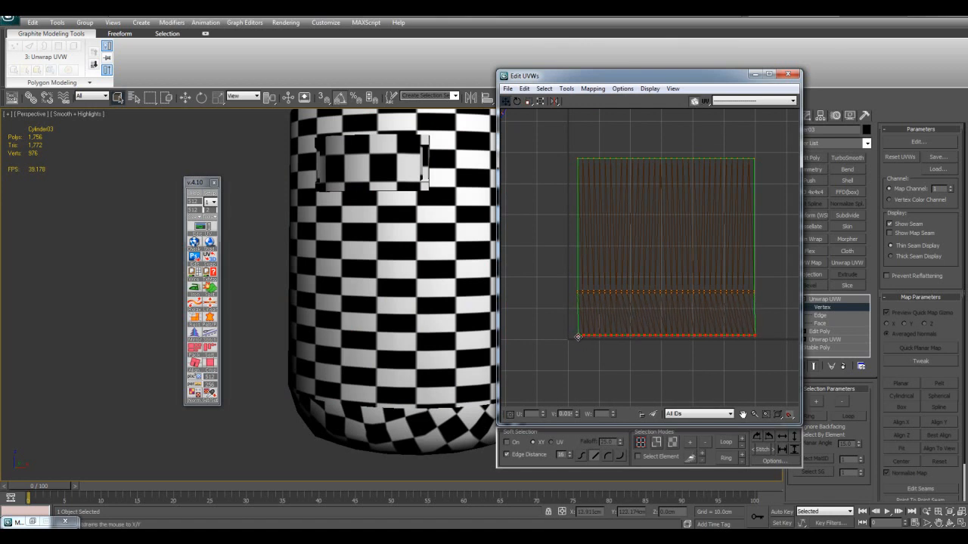
{"action": "left_click", "coordinate": [637, 360]}
{"action": "scroll", "coordinate": [403, 265], "scroll_direction": "down", "scroll_amount": 3}
{"action": "middle_click_drag", "start_coordinate": [437, 266], "coordinate": [401, 337]}
{"action": "middle_click_drag", "start_coordinate": [406, 246], "coordinate": [371, 239]}
{"action": "key", "text": "F4"}
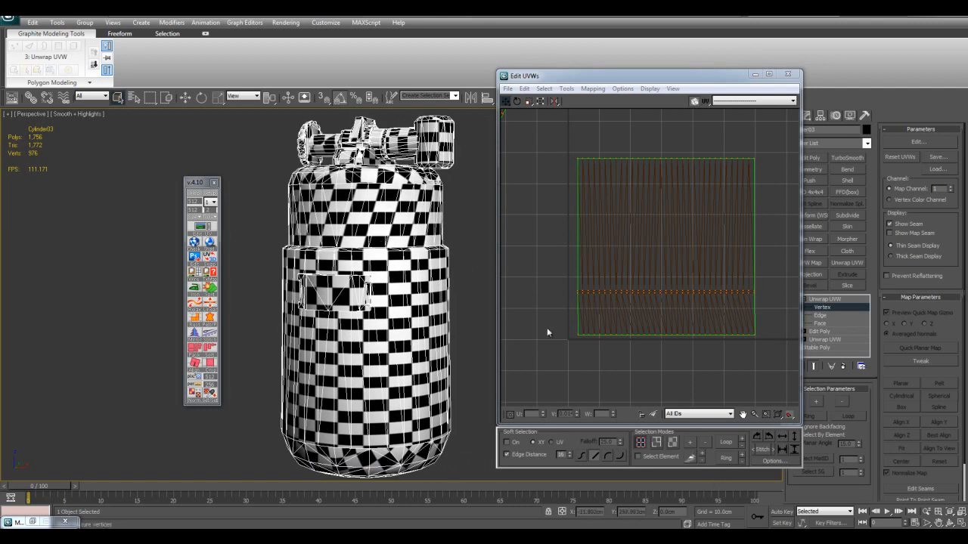
{"action": "key", "text": "F4"}
{"action": "middle_click_drag", "start_coordinate": [668, 274], "coordinate": [637, 294]}
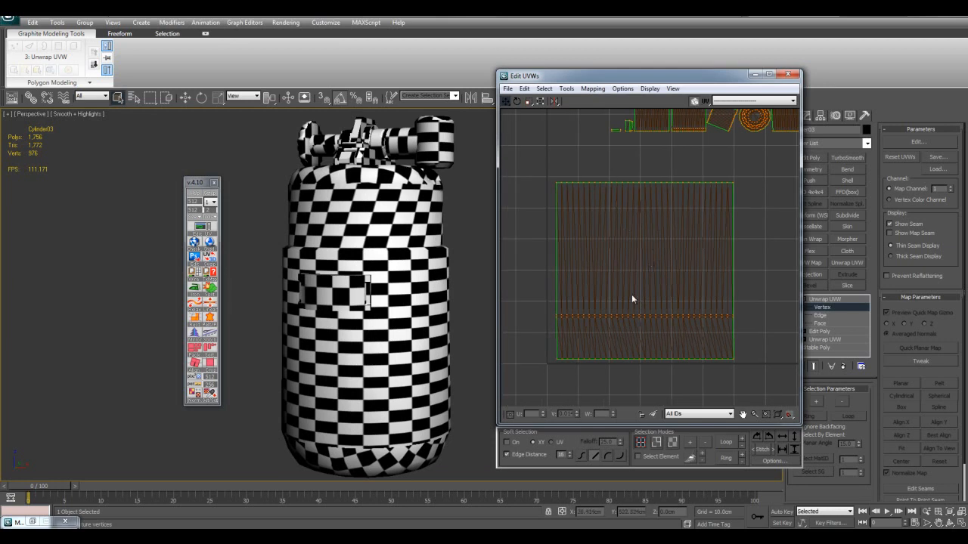
Step: Select the whole body shell in face mode and stretch it horizontally with the Freeform tool towards the UV square's right side
{"action": "left_click", "coordinate": [669, 446]}
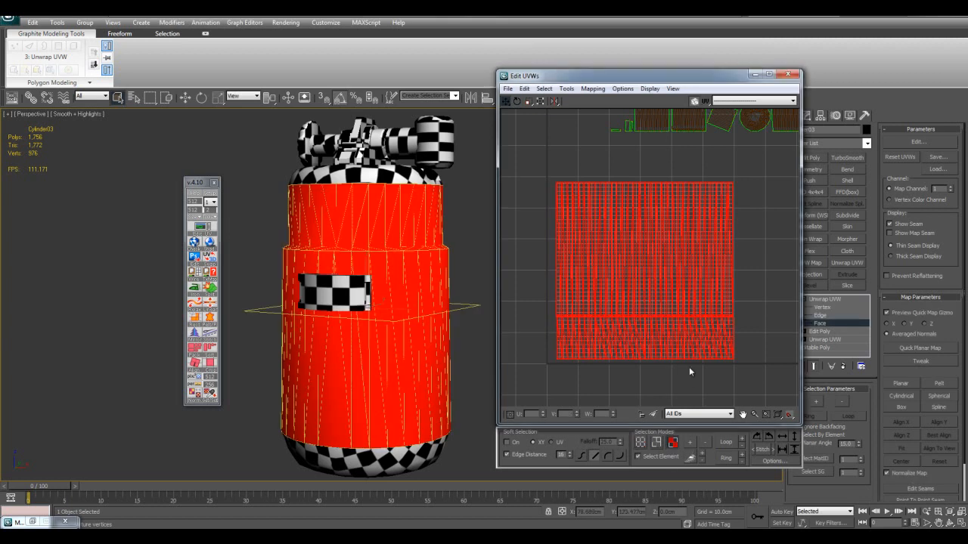
{"action": "middle_click_drag", "start_coordinate": [651, 221], "coordinate": [582, 237]}
{"action": "scroll", "coordinate": [587, 219], "scroll_direction": "down", "scroll_amount": 2}
{"action": "middle_click_drag", "start_coordinate": [616, 190], "coordinate": [640, 189]}
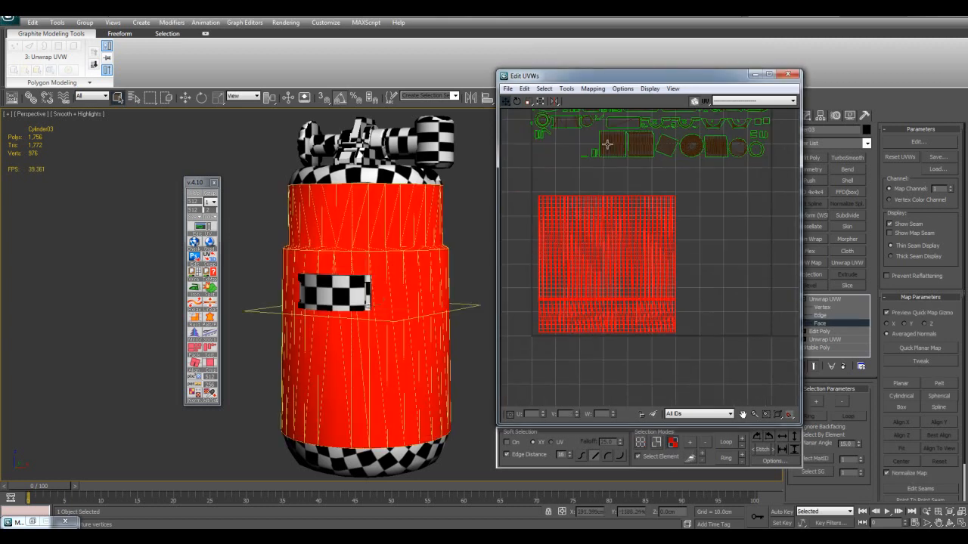
{"action": "left_click", "coordinate": [541, 101]}
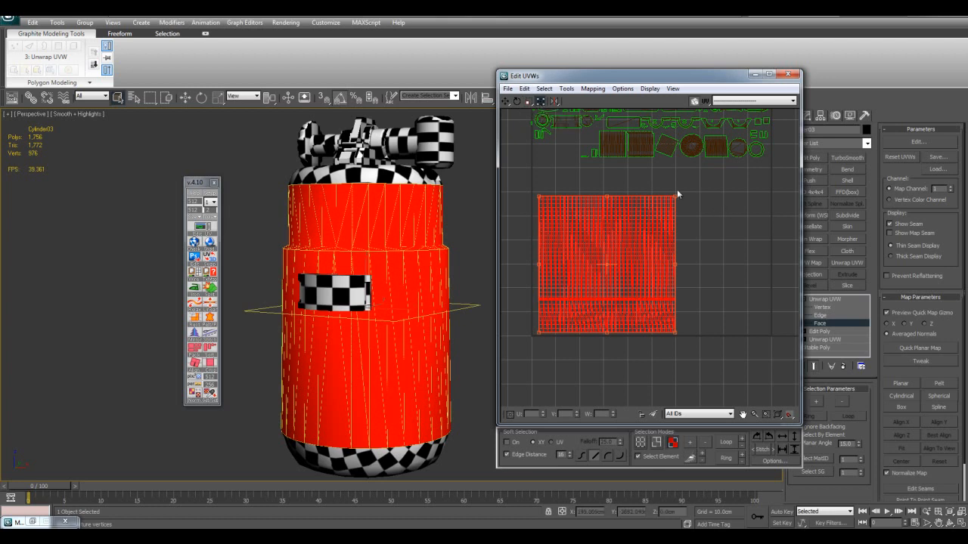
{"action": "left_click_drag", "start_coordinate": [674, 195], "coordinate": [745, 192]}
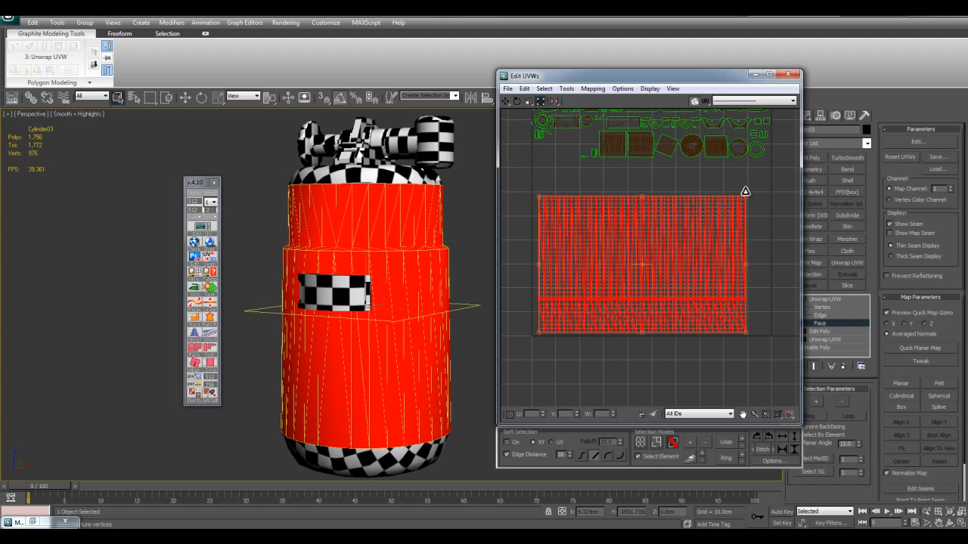
{"action": "left_click", "coordinate": [635, 359]}
{"action": "left_click", "coordinate": [663, 309]}
{"action": "left_click", "coordinate": [456, 355]}
{"action": "middle_click_drag", "start_coordinate": [392, 320], "coordinate": [414, 290]}
{"action": "middle_click_drag", "start_coordinate": [380, 322], "coordinate": [375, 353]}
{"action": "left_click", "coordinate": [400, 341]}
Step: Squeeze the body shell horizontally into a narrow strip and check the stretched checkers on the canister
{"action": "left_click", "coordinate": [629, 401]}
{"action": "left_click", "coordinate": [629, 313]}
{"action": "left_click", "coordinate": [653, 353]}
{"action": "left_click", "coordinate": [736, 289]}
{"action": "left_click_drag", "start_coordinate": [749, 334], "coordinate": [579, 330]}
{"action": "left_click", "coordinate": [490, 368]}
{"action": "middle_click_drag", "start_coordinate": [375, 381], "coordinate": [436, 300]}
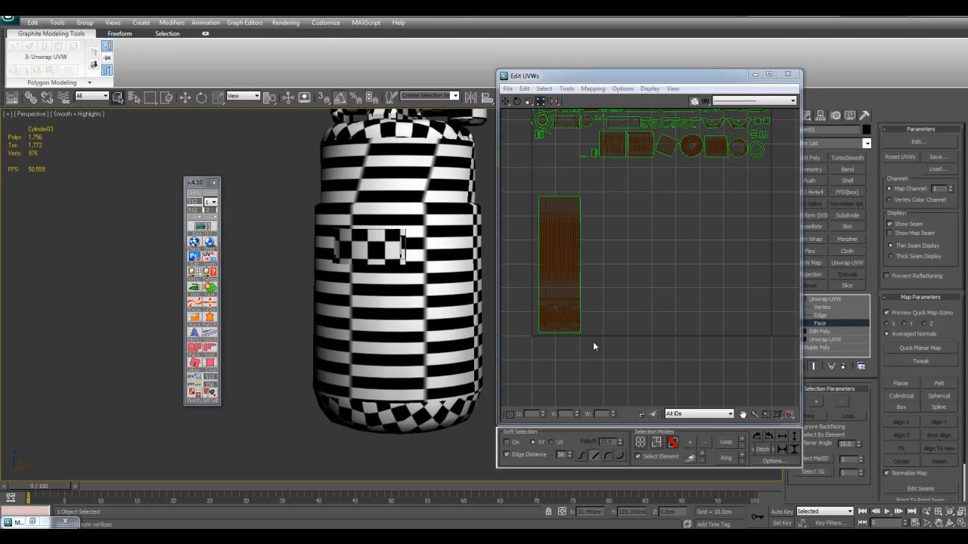
Step: Widen the body shell again to nearly fill the UV square's width and fine-tune its lower-left corner until the checkers look square
{"action": "left_click", "coordinate": [566, 304]}
{"action": "middle_click_drag", "start_coordinate": [597, 308], "coordinate": [577, 316]}
{"action": "left_click_drag", "start_coordinate": [558, 339], "coordinate": [747, 331]}
{"action": "left_click", "coordinate": [744, 368]}
{"action": "middle_click_drag", "start_coordinate": [428, 291], "coordinate": [373, 291]}
{"action": "scroll", "coordinate": [405, 282], "scroll_direction": "up", "scroll_amount": 2}
{"action": "middle_click_drag", "start_coordinate": [647, 375], "coordinate": [663, 342]}
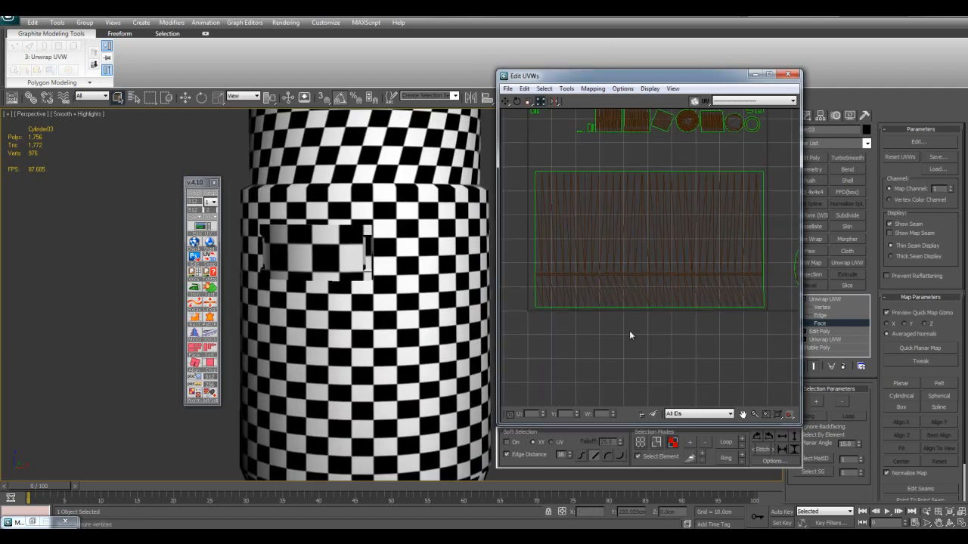
{"action": "left_click", "coordinate": [552, 301]}
{"action": "middle_click_drag", "start_coordinate": [552, 300], "coordinate": [569, 320]}
{"action": "left_click_drag", "start_coordinate": [552, 330], "coordinate": [547, 327]}
{"action": "left_click", "coordinate": [632, 333]}
Step: Turn on edged faces, select the body shell and examine the checker pattern around the canister body
{"action": "scroll", "coordinate": [633, 333], "scroll_direction": "down", "scroll_amount": 3}
{"action": "scroll", "coordinate": [389, 291], "scroll_direction": "down", "scroll_amount": 5}
{"action": "middle_click_drag", "start_coordinate": [389, 292], "coordinate": [380, 293]}
{"action": "key", "text": "F4"}
{"action": "left_click", "coordinate": [397, 279]}
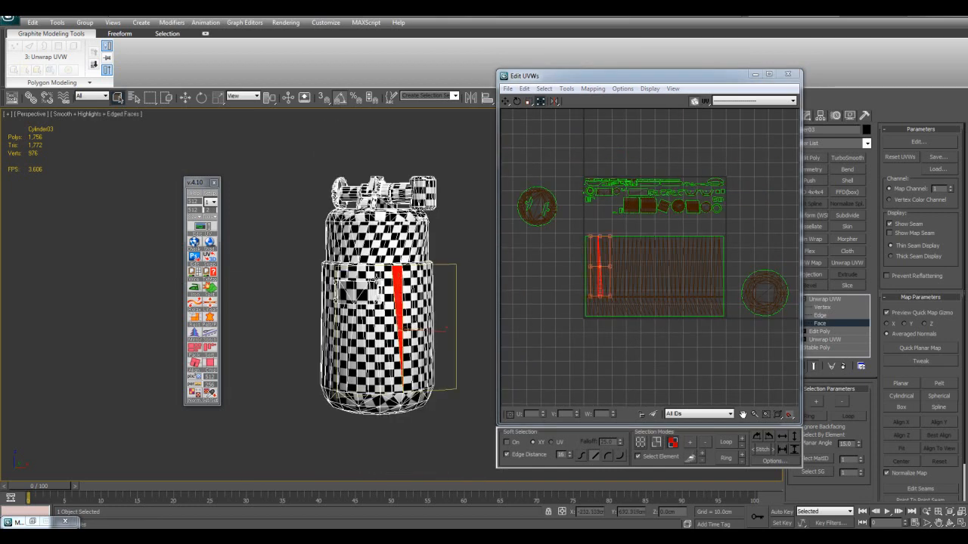
{"action": "scroll", "coordinate": [396, 278], "scroll_direction": "up", "scroll_amount": 4}
{"action": "left_click", "coordinate": [652, 296]}
{"action": "middle_click_drag", "start_coordinate": [393, 323], "coordinate": [363, 349]}
{"action": "middle_click_drag", "start_coordinate": [382, 281], "coordinate": [368, 260]}
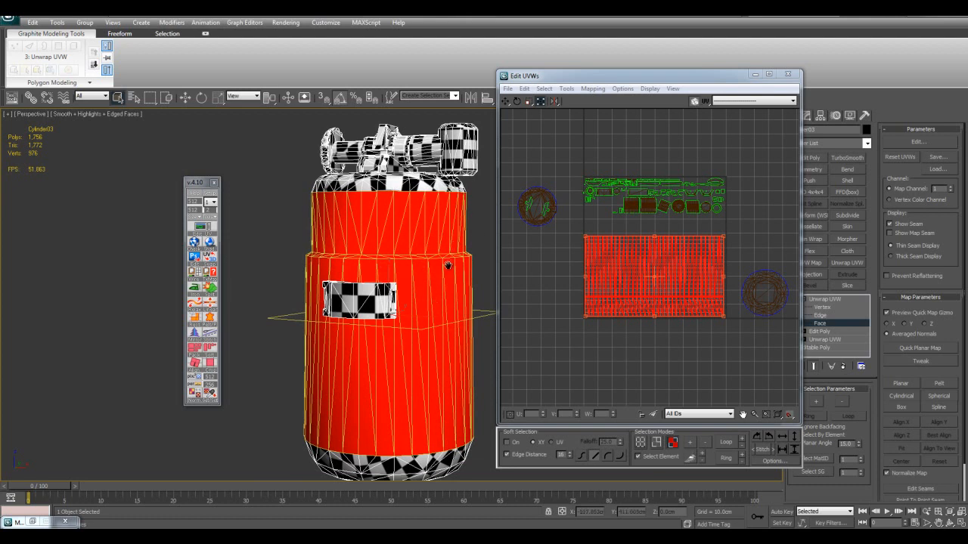
{"action": "middle_click_drag", "start_coordinate": [435, 303], "coordinate": [454, 241]}
Step: Move the canister's bottom cap shell into the UV square's left side below the packed rows and scale it down to fit
{"action": "left_click", "coordinate": [749, 304]}
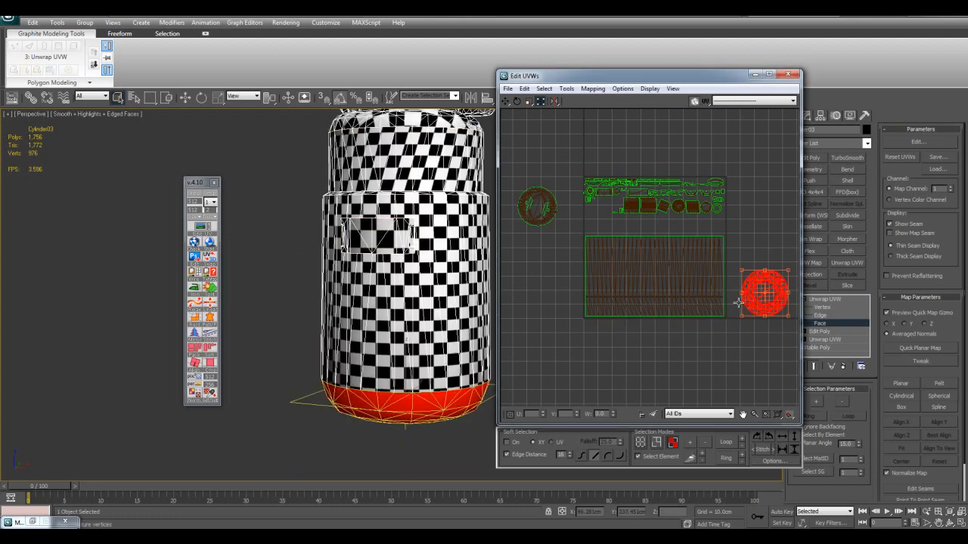
{"action": "middle_click_drag", "start_coordinate": [414, 355], "coordinate": [380, 326]}
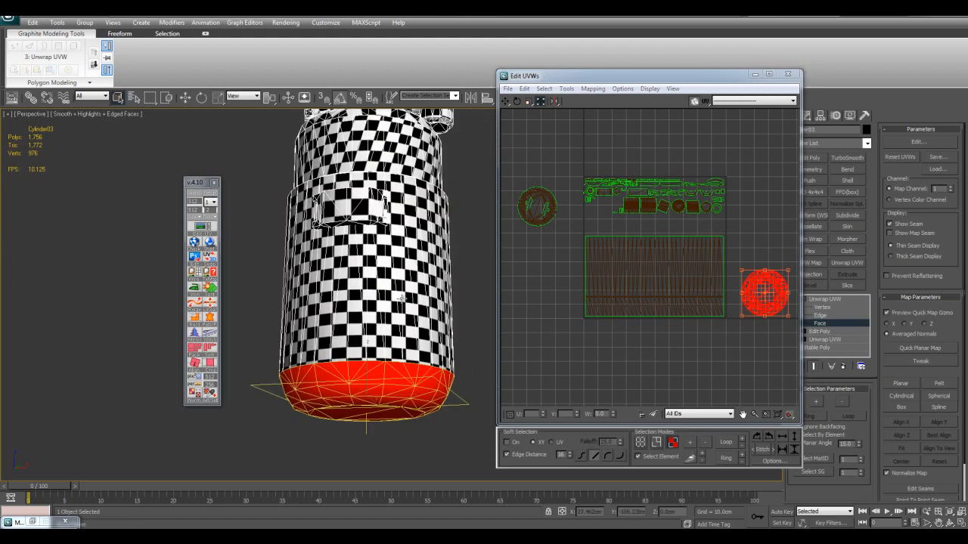
{"action": "middle_click_drag", "start_coordinate": [711, 291], "coordinate": [572, 287]}
{"action": "middle_click_drag", "start_coordinate": [565, 210], "coordinate": [703, 264]}
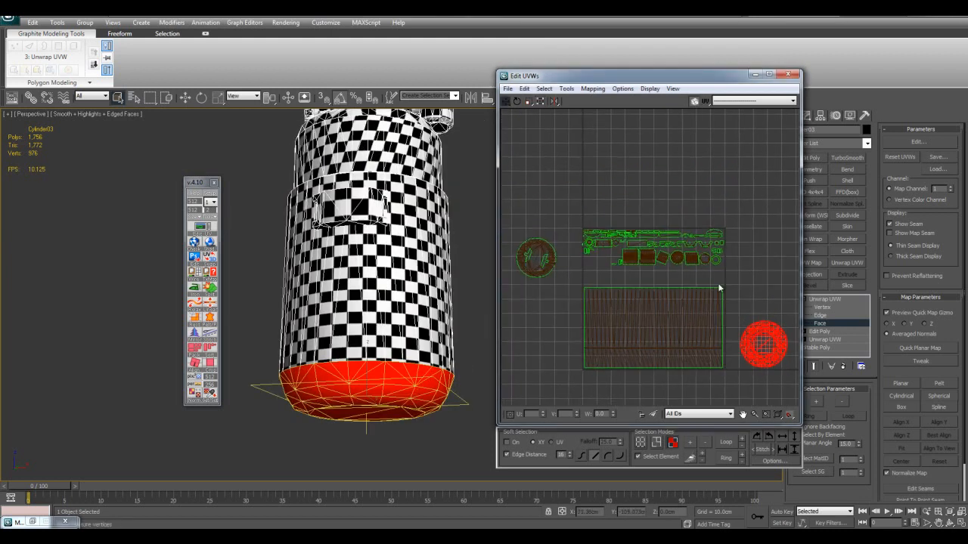
{"action": "left_click_drag", "start_coordinate": [750, 340], "coordinate": [581, 253]}
{"action": "scroll", "coordinate": [647, 258], "scroll_direction": "up", "scroll_amount": 2}
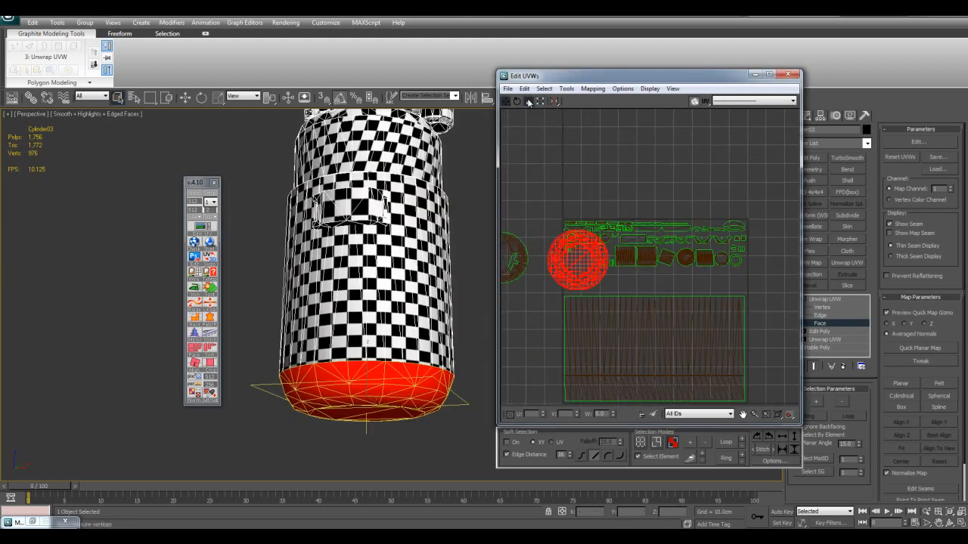
{"action": "scroll", "coordinate": [590, 279], "scroll_direction": "up", "scroll_amount": 1}
{"action": "left_click", "coordinate": [506, 101]}
{"action": "left_click_drag", "start_coordinate": [557, 236], "coordinate": [563, 251]}
{"action": "scroll", "coordinate": [615, 312], "scroll_direction": "up", "scroll_amount": 3}
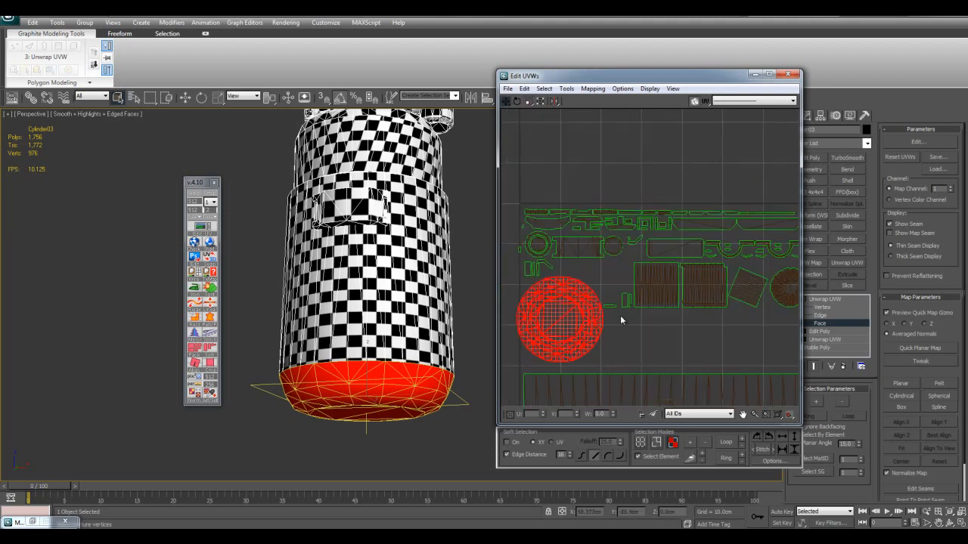
Step: Rotate the small shells between the bottom cap and the square shells to lie horizontally, and place them above the arc-shaped shells
{"action": "left_click", "coordinate": [611, 254]}
{"action": "scroll", "coordinate": [637, 297], "scroll_direction": "up", "scroll_amount": 2}
{"action": "left_click", "coordinate": [628, 297]}
{"action": "left_click_drag", "start_coordinate": [628, 297], "coordinate": [691, 111]}
{"action": "middle_click_drag", "start_coordinate": [692, 164], "coordinate": [642, 221]}
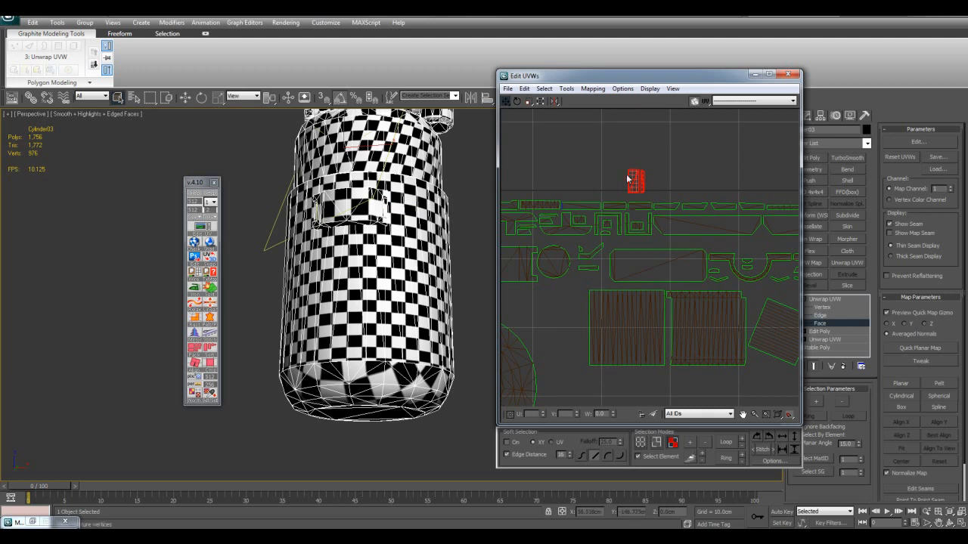
{"action": "left_click", "coordinate": [337, 97]}
{"action": "middle_click_drag", "start_coordinate": [641, 188], "coordinate": [605, 227]}
{"action": "left_click_drag", "start_coordinate": [598, 221], "coordinate": [629, 121]}
{"action": "left_click", "coordinate": [503, 102]}
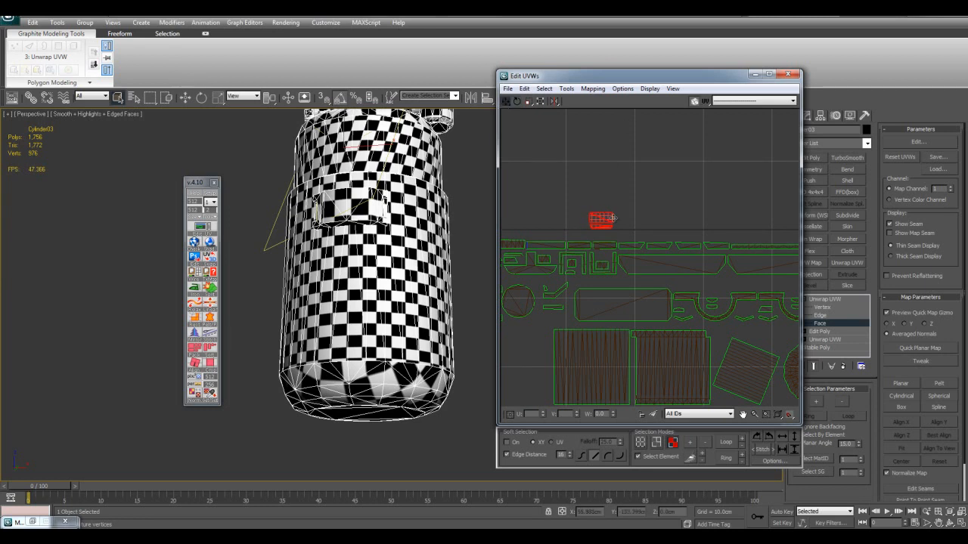
{"action": "left_click_drag", "start_coordinate": [605, 220], "coordinate": [693, 291]}
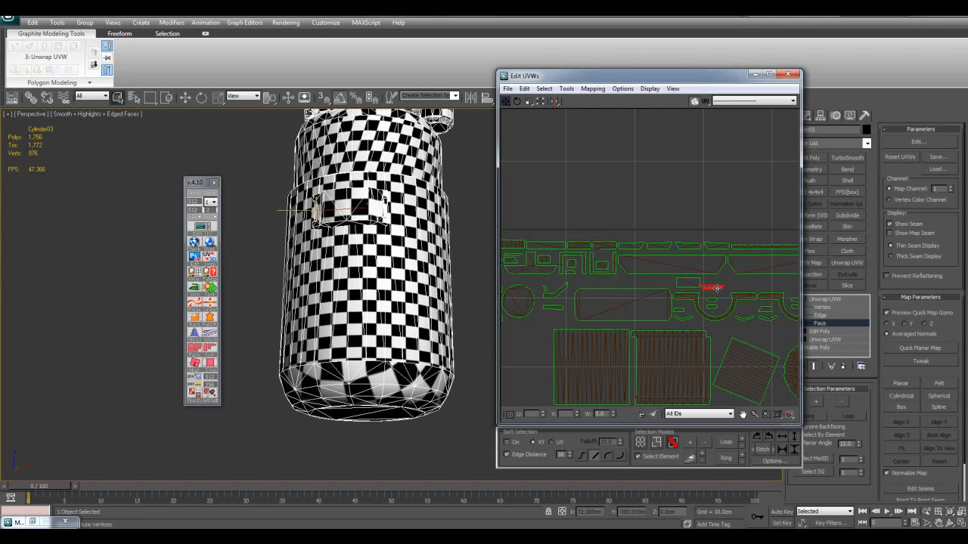
Step: Select the bottom cap shell and nudge it up closer to the packed rows
{"action": "scroll", "coordinate": [622, 244], "scroll_direction": "down", "scroll_amount": 2}
{"action": "scroll", "coordinate": [655, 219], "scroll_direction": "down", "scroll_amount": 2}
{"action": "scroll", "coordinate": [673, 279], "scroll_direction": "down", "scroll_amount": 2}
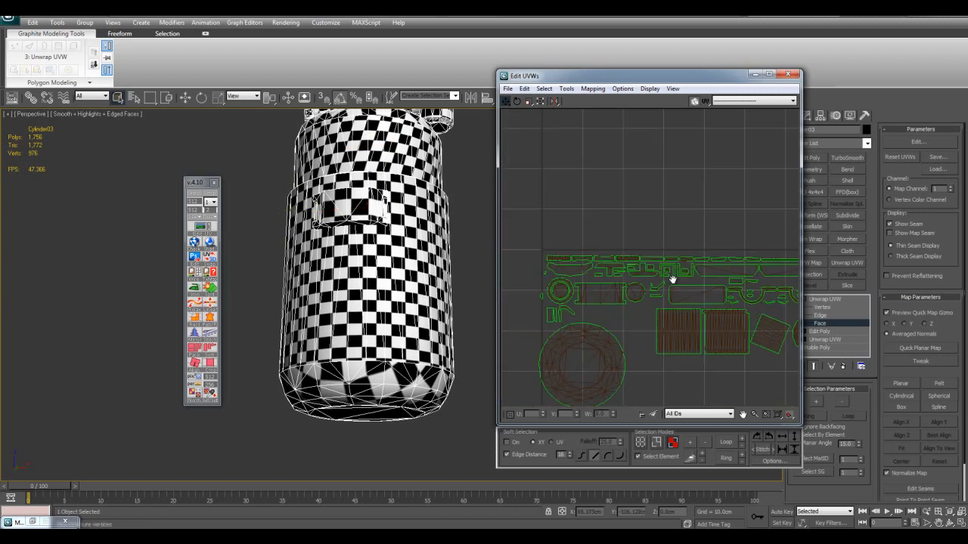
{"action": "scroll", "coordinate": [654, 304], "scroll_direction": "down", "scroll_amount": 2}
{"action": "left_click", "coordinate": [627, 272]}
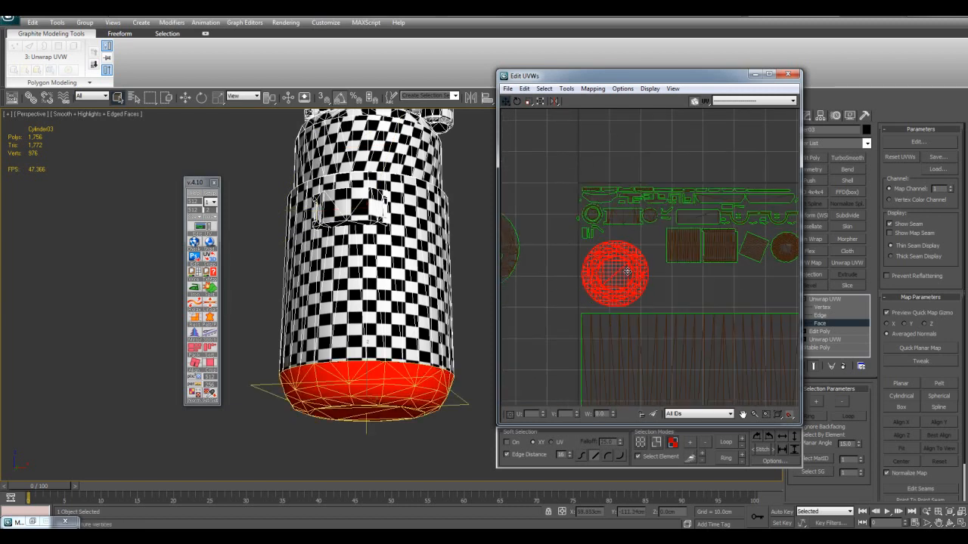
{"action": "left_click_drag", "start_coordinate": [628, 269], "coordinate": [629, 266]}
{"action": "scroll", "coordinate": [628, 266], "scroll_direction": "up", "scroll_amount": 3}
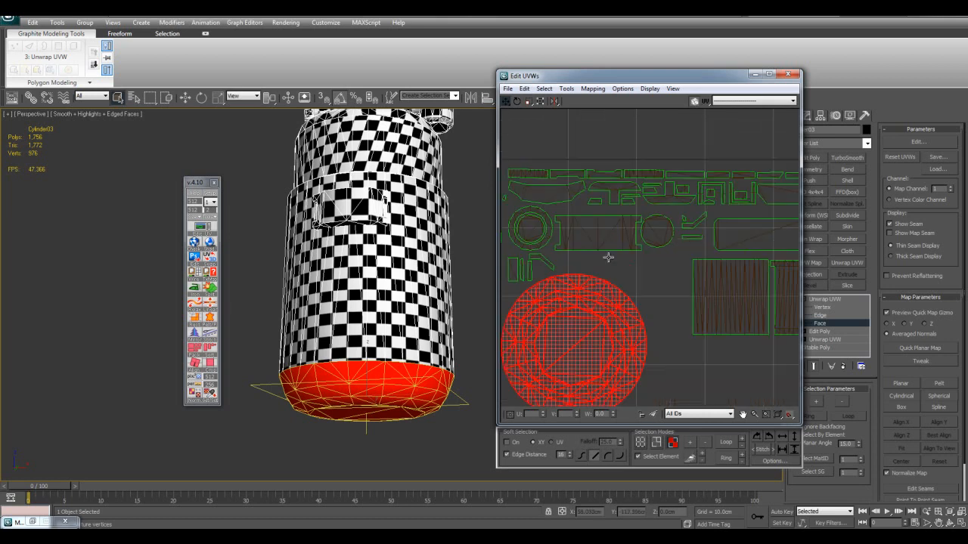
Step: Move the small strip shells above the bottom cap to the right and tuck the tiny slivers beside the rows' left end
{"action": "left_click", "coordinate": [645, 279]}
{"action": "middle_click_drag", "start_coordinate": [666, 277], "coordinate": [622, 275]}
{"action": "left_click_drag", "start_coordinate": [617, 269], "coordinate": [729, 259]}
{"action": "scroll", "coordinate": [578, 267], "scroll_direction": "up", "scroll_amount": 2}
{"action": "left_click_drag", "start_coordinate": [552, 258], "coordinate": [560, 219]}
{"action": "middle_click_drag", "start_coordinate": [560, 219], "coordinate": [563, 248]}
{"action": "scroll", "coordinate": [566, 270], "scroll_direction": "down", "scroll_amount": 2}
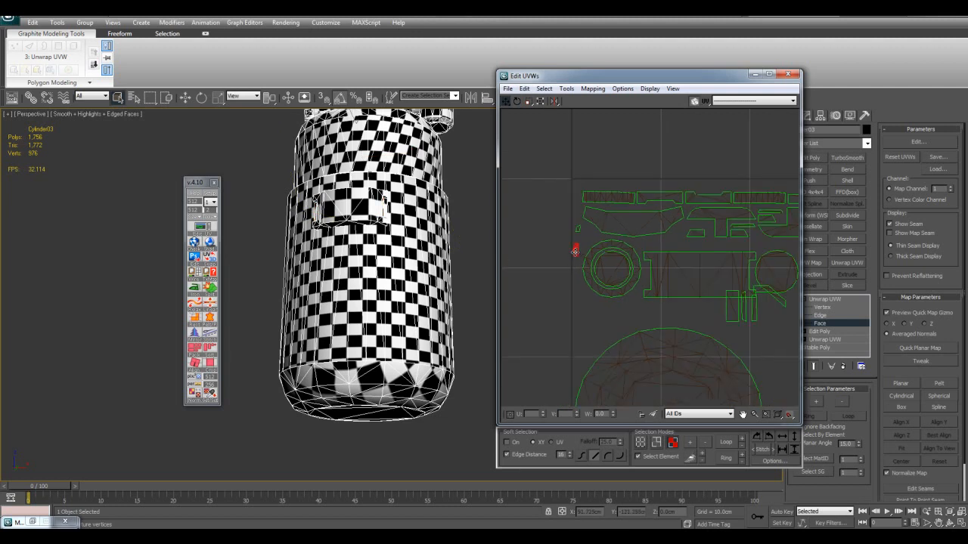
Step: Select the four small strip shells together and move them further right along the packed rows
{"action": "middle_click_drag", "start_coordinate": [736, 315], "coordinate": [611, 307]}
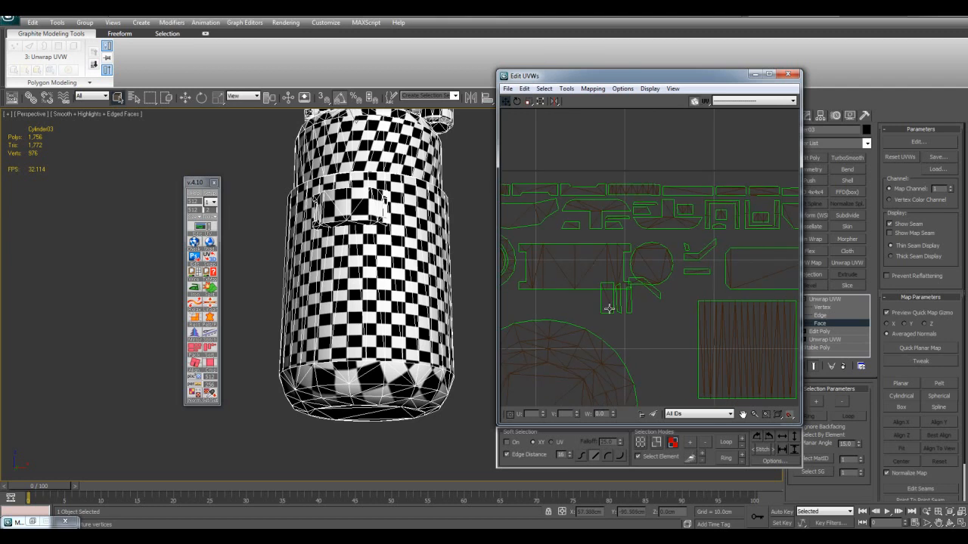
{"action": "mouse_move", "coordinate": [662, 314]}
{"action": "left_mouse_down"}
{"action": "mouse_move", "coordinate": [596, 281]}
{"action": "mouse_move", "coordinate": [695, 292]}
{"action": "mouse_move", "coordinate": [679, 313]}
{"action": "left_mouse_up"}
{"action": "left_click", "coordinate": [649, 298], "text": "ctrl"}
{"action": "middle_click_drag", "start_coordinate": [680, 313], "coordinate": [620, 320]}
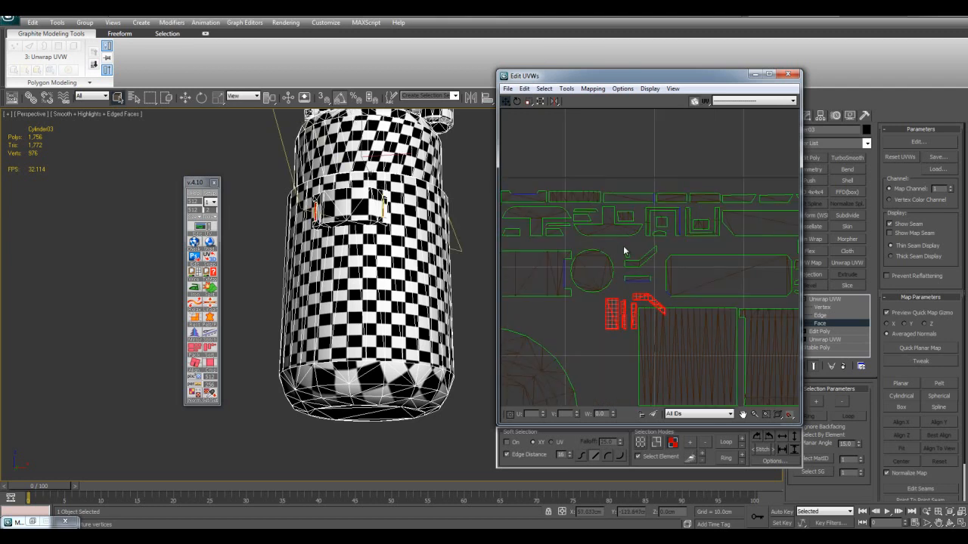
{"action": "mouse_move", "coordinate": [645, 272]}
{"action": "left_mouse_down"}
{"action": "mouse_move", "coordinate": [621, 258]}
{"action": "mouse_move", "coordinate": [653, 258]}
{"action": "left_mouse_up"}
{"action": "scroll", "coordinate": [652, 261], "scroll_direction": "down", "scroll_amount": 3}
{"action": "middle_click_drag", "start_coordinate": [635, 271], "coordinate": [521, 272]}
{"action": "left_click_drag", "start_coordinate": [543, 255], "coordinate": [681, 248]}
{"action": "scroll", "coordinate": [700, 260], "scroll_direction": "up", "scroll_amount": 3}
{"action": "middle_click_drag", "start_coordinate": [700, 260], "coordinate": [591, 257]}
{"action": "left_click_drag", "start_coordinate": [566, 242], "coordinate": [735, 262]}
Step: Place strip shells one at a time into free gaps among the upper packed rows
{"action": "middle_click_drag", "start_coordinate": [737, 255], "coordinate": [650, 258]}
{"action": "left_click_drag", "start_coordinate": [648, 254], "coordinate": [698, 211]}
{"action": "middle_click_drag", "start_coordinate": [679, 218], "coordinate": [791, 224]}
{"action": "middle_click_drag", "start_coordinate": [522, 233], "coordinate": [708, 245]}
{"action": "middle_click_drag", "start_coordinate": [663, 253], "coordinate": [722, 248]}
{"action": "left_click", "coordinate": [642, 300]}
{"action": "left_click_drag", "start_coordinate": [647, 270], "coordinate": [720, 232]}
Step: Rotate one of the remaining strip shells, fit the remaining strips into the gaps between the rows and deselect them
{"action": "left_click", "coordinate": [643, 301]}
{"action": "left_click_drag", "start_coordinate": [642, 301], "coordinate": [636, 246]}
{"action": "left_click_drag", "start_coordinate": [660, 277], "coordinate": [636, 163]}
{"action": "left_click", "coordinate": [506, 102]}
{"action": "left_click_drag", "start_coordinate": [655, 223], "coordinate": [637, 233]}
{"action": "left_click", "coordinate": [660, 272]}
{"action": "left_click_drag", "start_coordinate": [660, 272], "coordinate": [664, 269]}
{"action": "left_click", "coordinate": [629, 287]}
Step: Scale the bottom cap shell up slightly, fit it between the packed rows and the body shell, and deselect it
{"action": "scroll", "coordinate": [652, 279], "scroll_direction": "down", "scroll_amount": 5}
{"action": "middle_click_drag", "start_coordinate": [627, 287], "coordinate": [670, 229]}
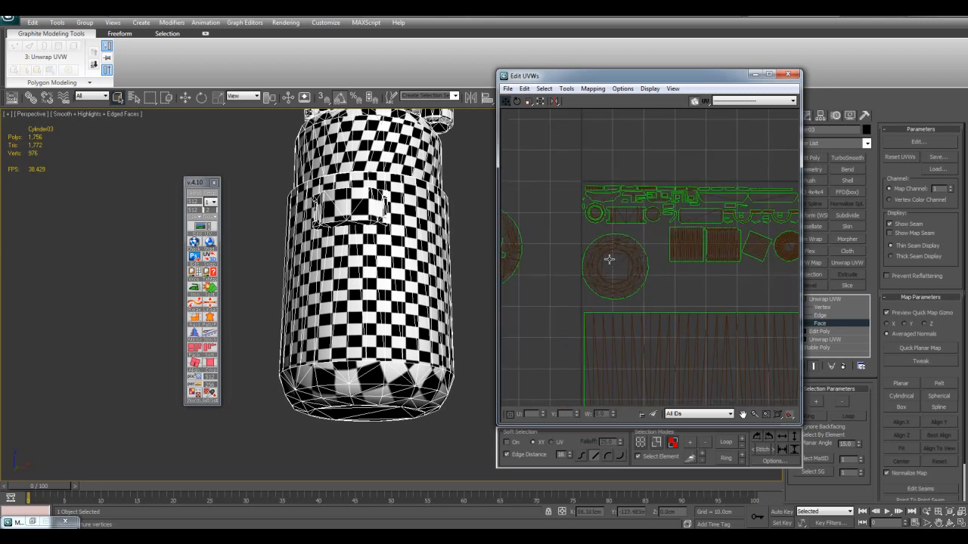
{"action": "left_click", "coordinate": [613, 260]}
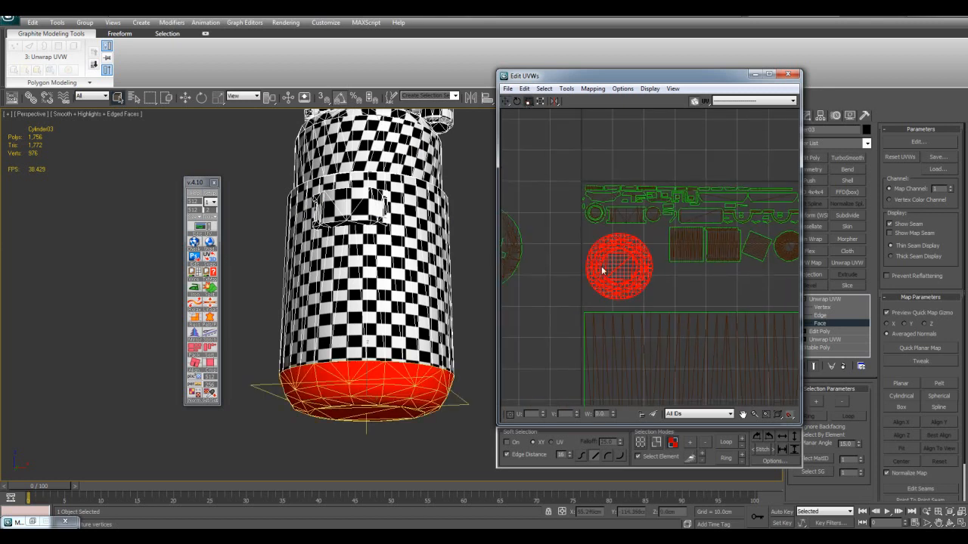
{"action": "scroll", "coordinate": [604, 265], "scroll_direction": "up", "scroll_amount": 3}
{"action": "left_click_drag", "start_coordinate": [614, 281], "coordinate": [614, 280]}
{"action": "left_click", "coordinate": [505, 102]}
{"action": "left_click_drag", "start_coordinate": [581, 235], "coordinate": [589, 238]}
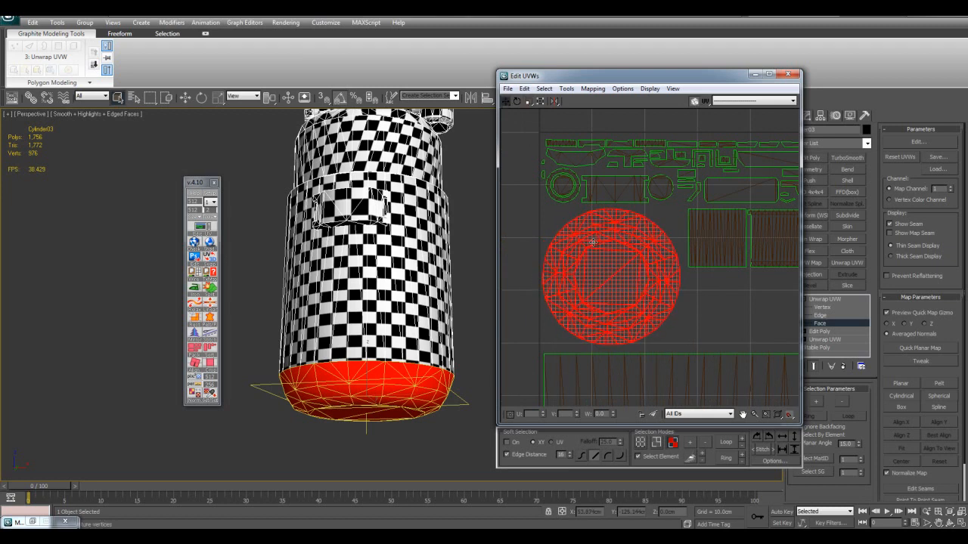
{"action": "left_click", "coordinate": [682, 308]}
Step: Select the round shell outside the UV square and examine the matching top dome of the canister and the free UV space
{"action": "scroll", "coordinate": [639, 294], "scroll_direction": "down", "scroll_amount": 5}
{"action": "scroll", "coordinate": [644, 285], "scroll_direction": "up", "scroll_amount": 5}
{"action": "scroll", "coordinate": [645, 285], "scroll_direction": "down", "scroll_amount": 4}
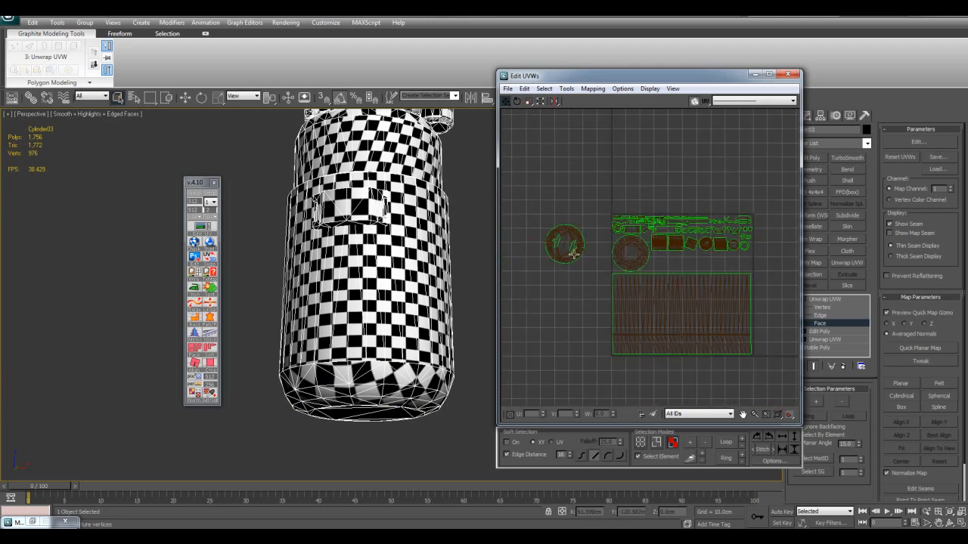
{"action": "left_click", "coordinate": [578, 254]}
{"action": "middle_click_drag", "start_coordinate": [428, 288], "coordinate": [437, 370]}
{"action": "middle_click_drag", "start_coordinate": [437, 371], "coordinate": [412, 363], "text": "alt"}
{"action": "scroll", "coordinate": [406, 305], "scroll_direction": "up", "scroll_amount": 3}
{"action": "middle_click_drag", "start_coordinate": [408, 247], "coordinate": [385, 324]}
{"action": "scroll", "coordinate": [406, 305], "scroll_direction": "up", "scroll_amount": 3}
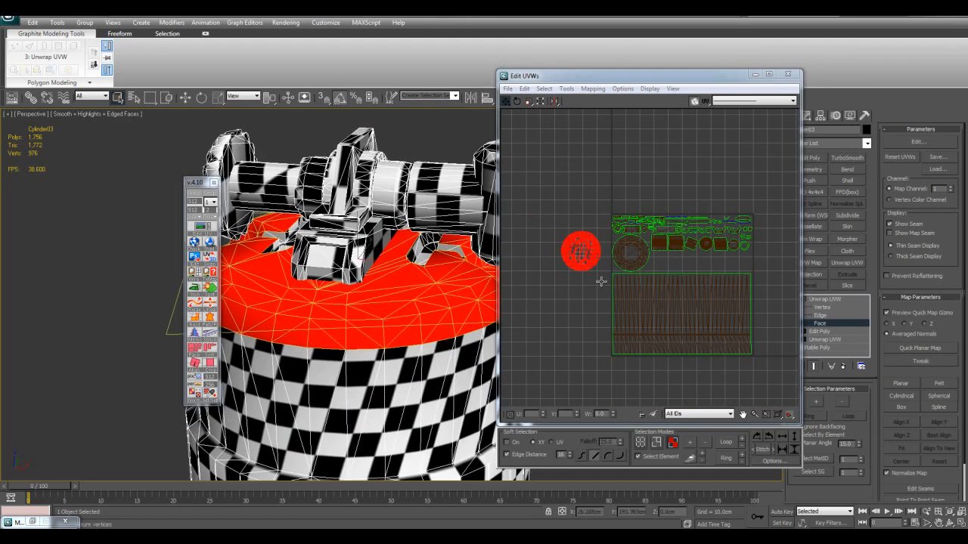
{"action": "middle_click_drag", "start_coordinate": [656, 285], "coordinate": [607, 279]}
{"action": "scroll", "coordinate": [614, 279], "scroll_direction": "up", "scroll_amount": 3}
{"action": "middle_click_drag", "start_coordinate": [604, 239], "coordinate": [616, 269]}
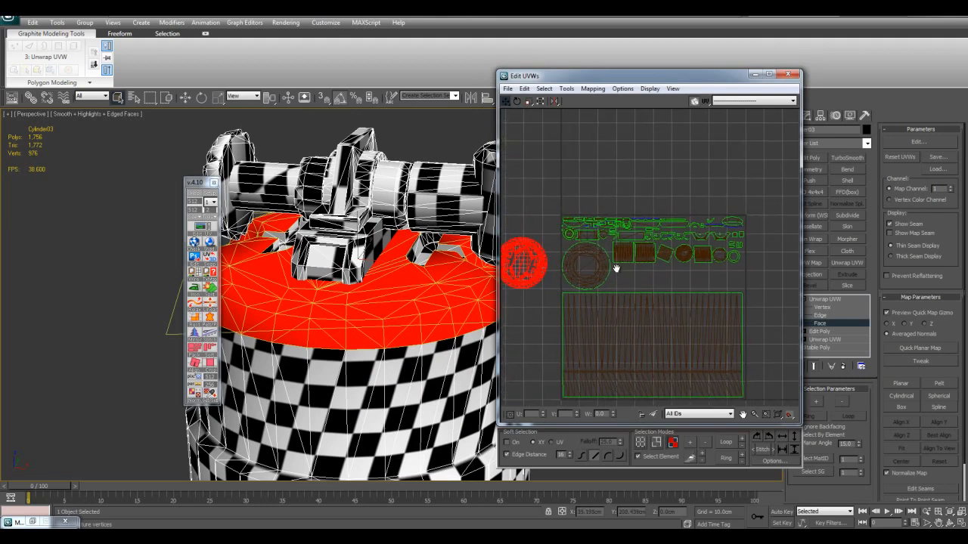
{"action": "scroll", "coordinate": [616, 267], "scroll_direction": "up", "scroll_amount": 4}
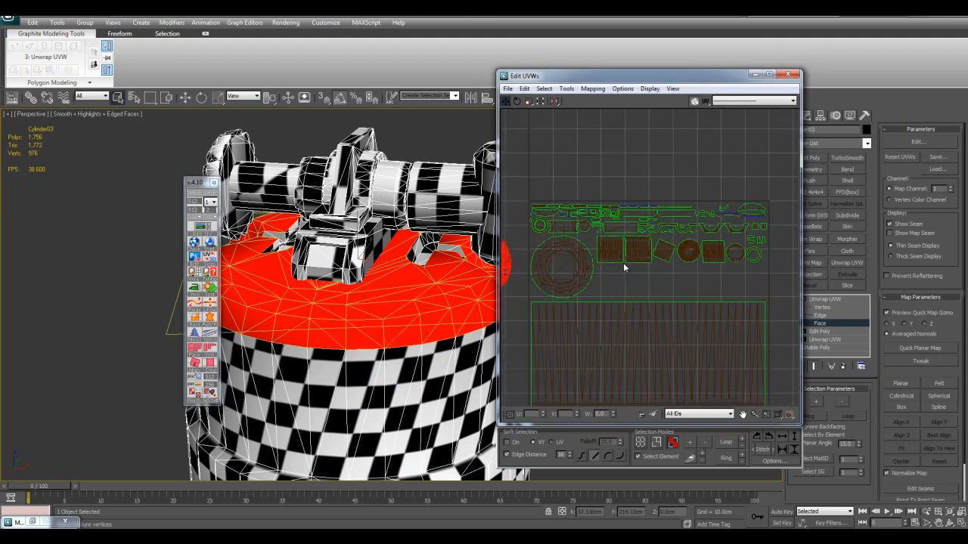
{"action": "middle_click_drag", "start_coordinate": [665, 271], "coordinate": [675, 274]}
Step: Move the row of square and round shells out of the way to free the space beside the bottom cap shell
{"action": "left_click_drag", "start_coordinate": [568, 256], "coordinate": [754, 265]}
{"action": "middle_click_drag", "start_coordinate": [754, 266], "coordinate": [700, 258]}
{"action": "left_click_drag", "start_coordinate": [699, 258], "coordinate": [537, 153]}
{"action": "middle_click_drag", "start_coordinate": [623, 212], "coordinate": [635, 219]}
{"action": "scroll", "coordinate": [635, 219], "scroll_direction": "down", "scroll_amount": 2}
{"action": "left_click_drag", "start_coordinate": [578, 180], "coordinate": [552, 201]}
{"action": "middle_click_drag", "start_coordinate": [627, 221], "coordinate": [587, 259]}
{"action": "scroll", "coordinate": [606, 213], "scroll_direction": "up", "scroll_amount": 2}
{"action": "left_click_drag", "start_coordinate": [576, 272], "coordinate": [728, 246]}
{"action": "middle_click_drag", "start_coordinate": [583, 248], "coordinate": [559, 250]}
{"action": "left_click_drag", "start_coordinate": [559, 250], "coordinate": [741, 249]}
Step: Place the top dome shell beside the bottom cap shell and scale it down slightly to fit between the rows and body shell
{"action": "scroll", "coordinate": [587, 255], "scroll_direction": "down", "scroll_amount": 2}
{"action": "middle_click_drag", "start_coordinate": [587, 246], "coordinate": [656, 248]}
{"action": "left_click_drag", "start_coordinate": [549, 223], "coordinate": [669, 275]}
{"action": "scroll", "coordinate": [640, 269], "scroll_direction": "up", "scroll_amount": 2}
{"action": "scroll", "coordinate": [640, 270], "scroll_direction": "up", "scroll_amount": 2}
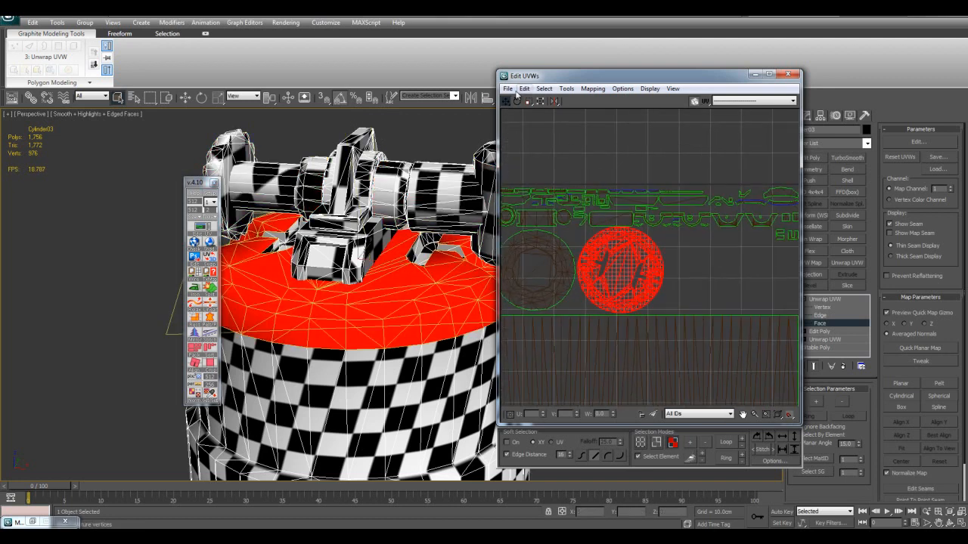
{"action": "left_click", "coordinate": [528, 104]}
{"action": "left_click_drag", "start_coordinate": [625, 247], "coordinate": [625, 251]}
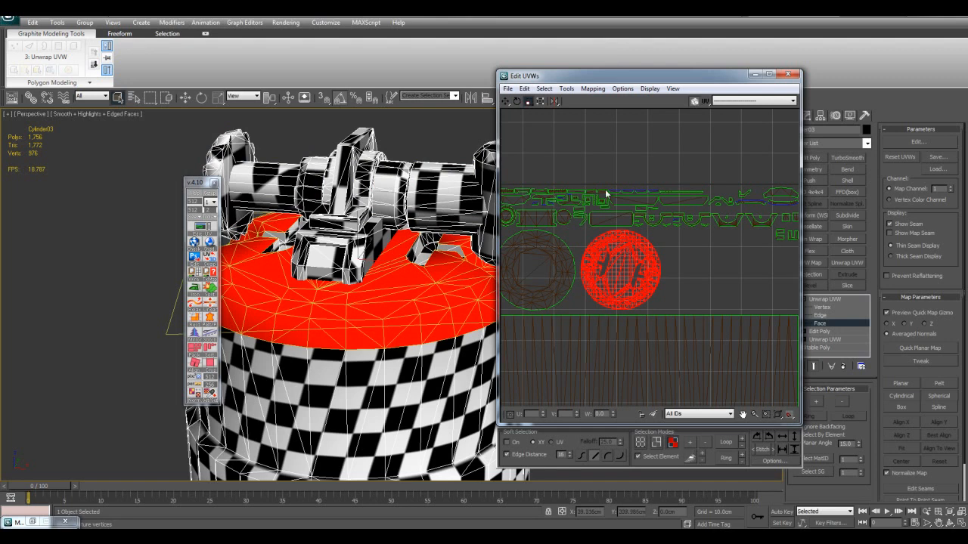
Step: Deselect the top dome shell and move the row of square and round shells into the free space beside it
{"action": "left_click", "coordinate": [515, 121]}
{"action": "left_click", "coordinate": [505, 102]}
{"action": "left_click", "coordinate": [648, 250]}
{"action": "left_click", "coordinate": [686, 266]}
{"action": "scroll", "coordinate": [687, 265], "scroll_direction": "down", "scroll_amount": 3}
{"action": "left_click", "coordinate": [693, 244]}
{"action": "left_click_drag", "start_coordinate": [692, 244], "coordinate": [630, 283]}
{"action": "middle_click_drag", "start_coordinate": [741, 273], "coordinate": [664, 274]}
{"action": "left_click_drag", "start_coordinate": [642, 214], "coordinate": [774, 295]}
{"action": "left_click_drag", "start_coordinate": [662, 251], "coordinate": [592, 262]}
{"action": "middle_click_drag", "start_coordinate": [606, 265], "coordinate": [669, 266]}
{"action": "left_click_drag", "start_coordinate": [651, 267], "coordinate": [583, 274]}
{"action": "scroll", "coordinate": [583, 273], "scroll_direction": "up", "scroll_amount": 2}
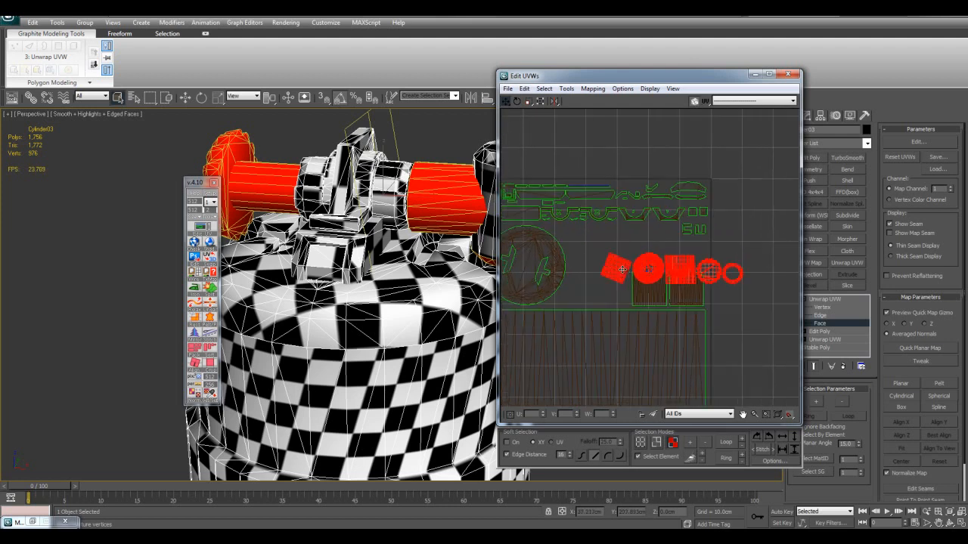
Step: Rotate the tilted square pipe shell upright and place it just above the body shell
{"action": "left_click", "coordinate": [566, 168]}
{"action": "left_click", "coordinate": [505, 100]}
{"action": "scroll", "coordinate": [617, 250], "scroll_direction": "up", "scroll_amount": 1}
{"action": "left_click", "coordinate": [587, 272]}
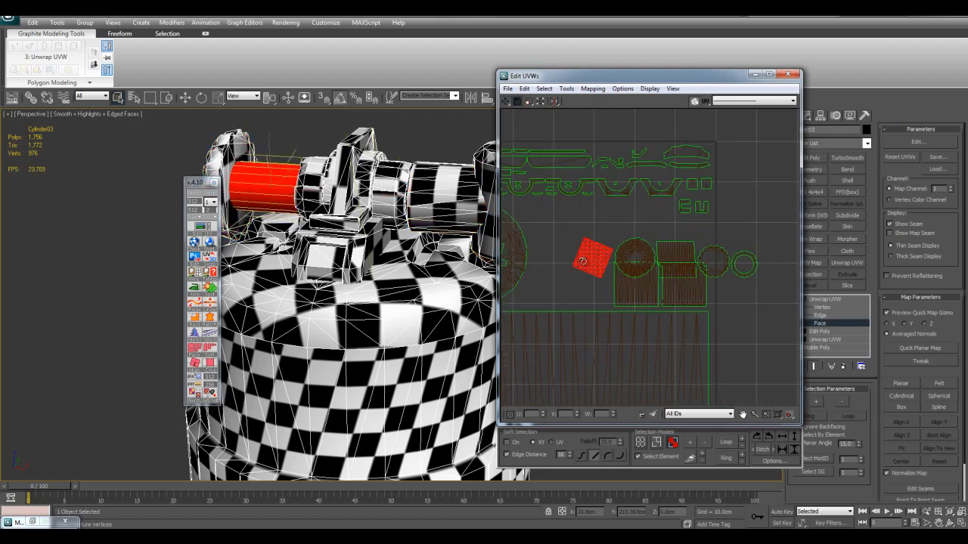
{"action": "left_click_drag", "start_coordinate": [605, 259], "coordinate": [605, 289]}
Step: Replace the canister's checker material with the blue 03 - Default material and inspect the model with and without its edges
{"action": "middle_click_drag", "start_coordinate": [394, 210], "coordinate": [377, 237], "text": "alt"}
{"action": "scroll", "coordinate": [378, 237], "scroll_direction": "down", "scroll_amount": 3}
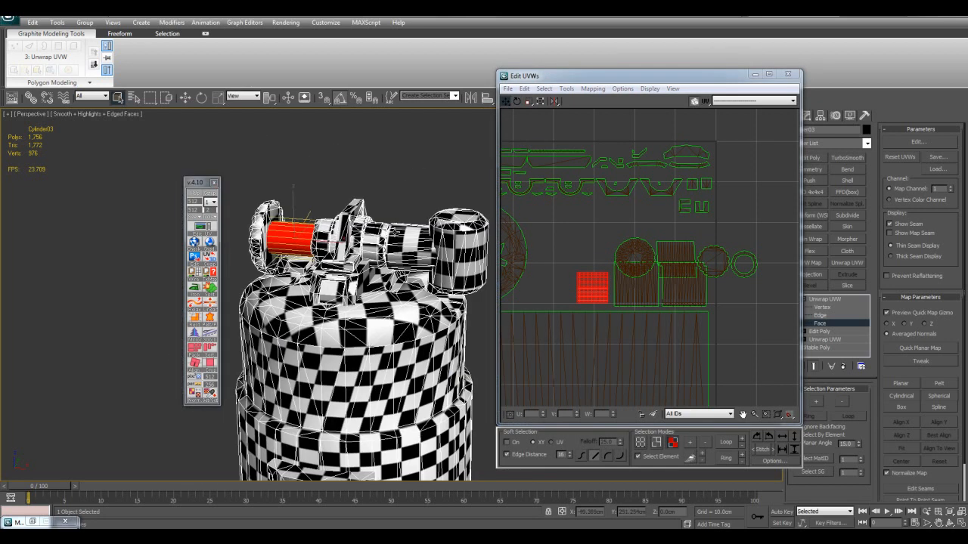
{"action": "key", "text": "m"}
{"action": "left_click", "coordinate": [594, 88]}
{"action": "left_click", "coordinate": [616, 202]}
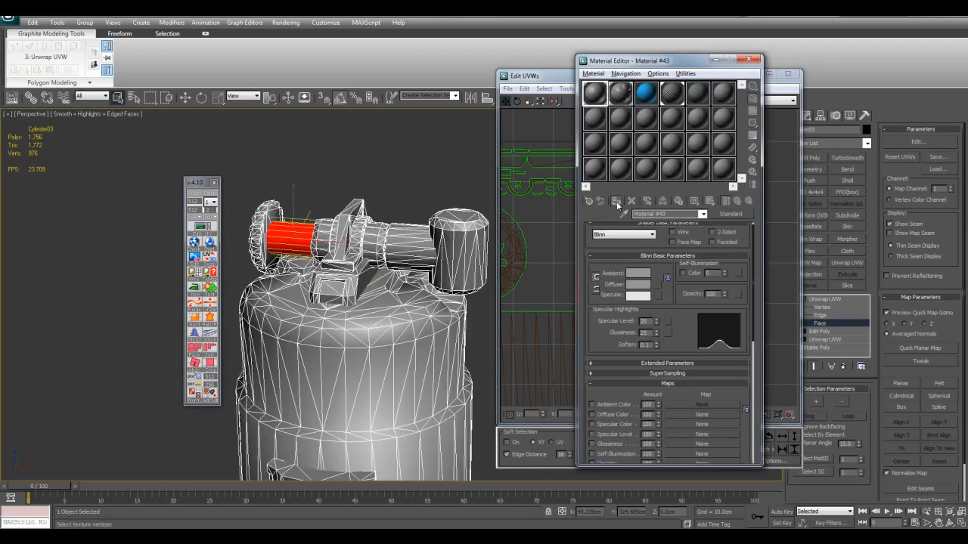
{"action": "left_click", "coordinate": [643, 101]}
{"action": "left_click", "coordinate": [616, 202]}
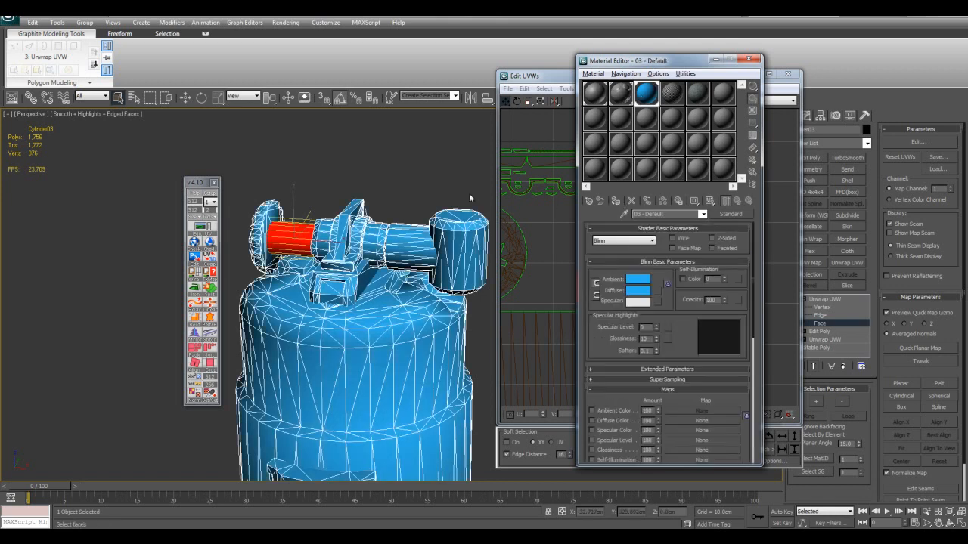
{"action": "key", "text": "F4"}
{"action": "middle_click_drag", "start_coordinate": [418, 196], "coordinate": [452, 204]}
{"action": "left_click", "coordinate": [748, 59]}
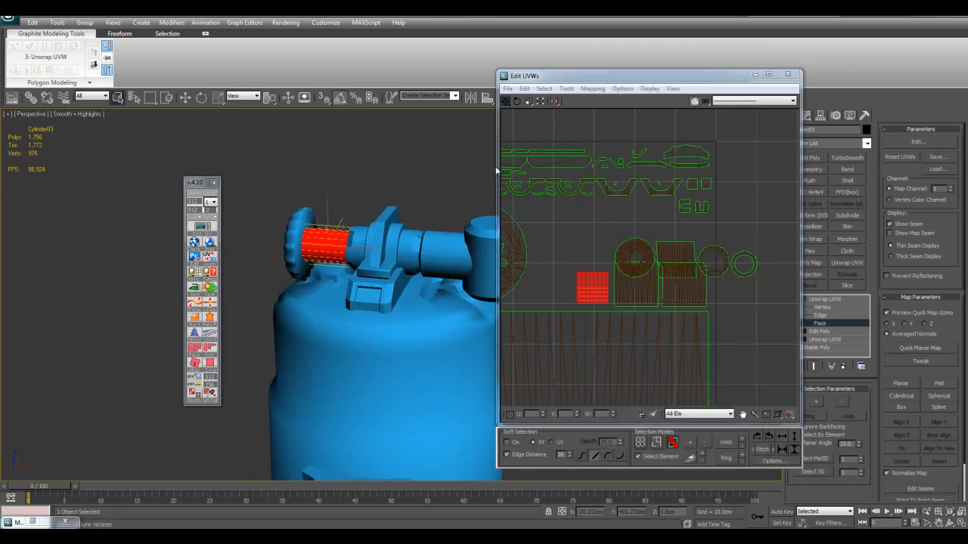
{"action": "scroll", "coordinate": [416, 259], "scroll_direction": "up", "scroll_amount": 3}
{"action": "key", "text": "F4"}
{"action": "mouse_move", "coordinate": [415, 260]}
{"action": "middle_mouse_down"}
{"action": "mouse_move", "coordinate": [356, 264]}
{"action": "mouse_move", "coordinate": [408, 261]}
{"action": "middle_mouse_up"}
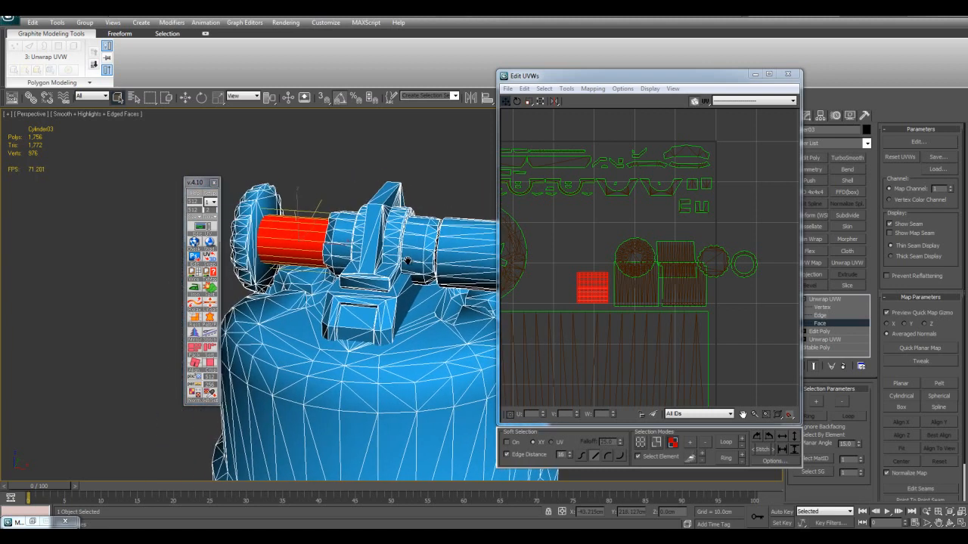
{"action": "scroll", "coordinate": [401, 256], "scroll_direction": "down", "scroll_amount": 4}
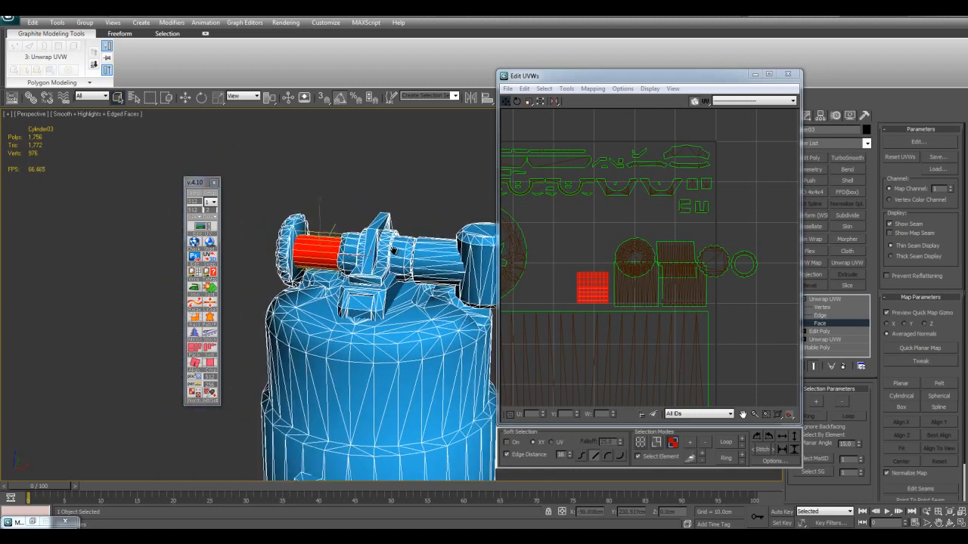
{"action": "scroll", "coordinate": [393, 251], "scroll_direction": "up", "scroll_amount": 2}
Step: Move the round shell and the slanted square strip shell into the free space just below the packed rows
{"action": "left_click", "coordinate": [393, 218]}
{"action": "left_click", "coordinate": [590, 238]}
{"action": "scroll", "coordinate": [656, 265], "scroll_direction": "up", "scroll_amount": 2}
{"action": "scroll", "coordinate": [656, 265], "scroll_direction": "up", "scroll_amount": 2}
{"action": "left_click_drag", "start_coordinate": [668, 271], "coordinate": [546, 217]}
{"action": "middle_click_drag", "start_coordinate": [631, 246], "coordinate": [558, 239]}
{"action": "left_click_drag", "start_coordinate": [646, 266], "coordinate": [553, 217]}
{"action": "middle_click_drag", "start_coordinate": [584, 227], "coordinate": [611, 243]}
{"action": "left_click_drag", "start_coordinate": [585, 239], "coordinate": [557, 240]}
Step: Place the toothed disc shell and the ring shell side by side below the packed rows
{"action": "left_click_drag", "start_coordinate": [707, 273], "coordinate": [602, 224]}
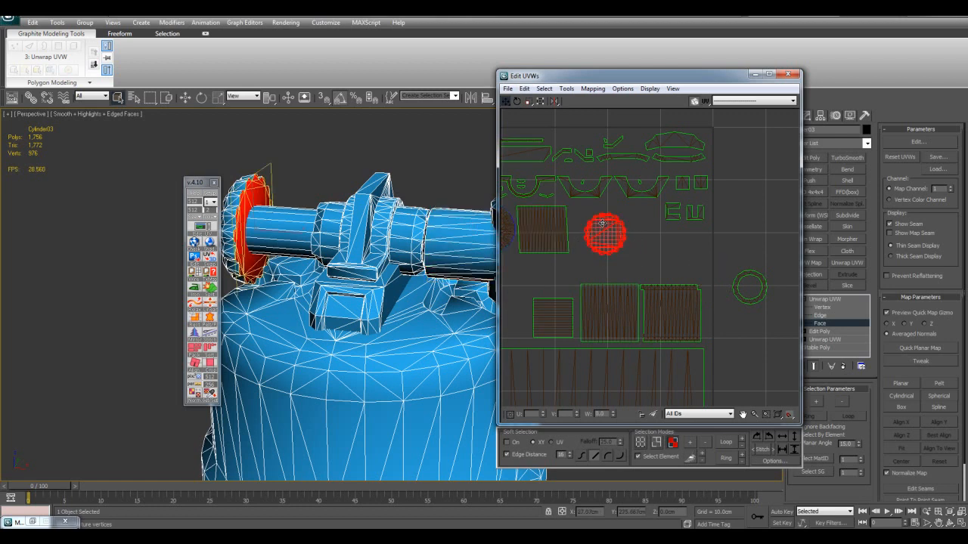
{"action": "left_click", "coordinate": [736, 276]}
{"action": "left_click_drag", "start_coordinate": [735, 276], "coordinate": [654, 244]}
{"action": "middle_click_drag", "start_coordinate": [653, 245], "coordinate": [711, 251]}
{"action": "left_click_drag", "start_coordinate": [717, 250], "coordinate": [697, 231]}
Step: Select the long rounded rectangular shell in the packed rows and examine the matching ledge around the bracket on the model
{"action": "scroll", "coordinate": [696, 232], "scroll_direction": "down", "scroll_amount": 5}
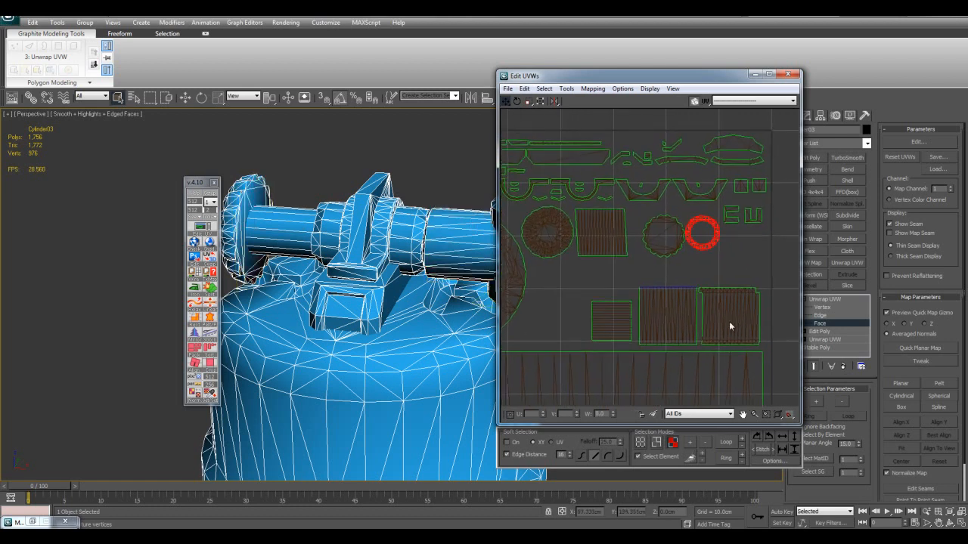
{"action": "scroll", "coordinate": [644, 259], "scroll_direction": "up", "scroll_amount": 2}
{"action": "scroll", "coordinate": [635, 239], "scroll_direction": "up", "scroll_amount": 2}
{"action": "left_click", "coordinate": [564, 210]}
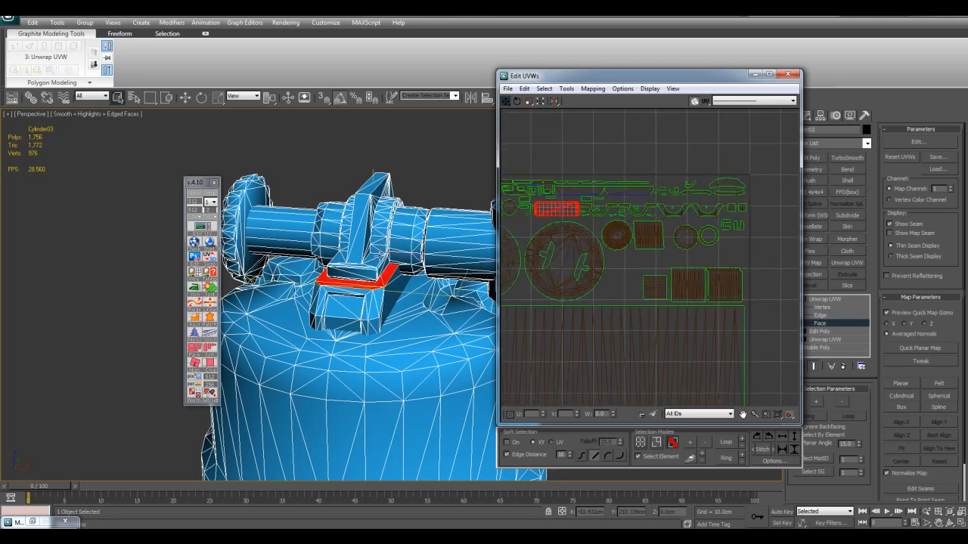
{"action": "middle_click_drag", "start_coordinate": [363, 287], "coordinate": [408, 318], "text": "alt"}
{"action": "scroll", "coordinate": [395, 237], "scroll_direction": "up", "scroll_amount": 6}
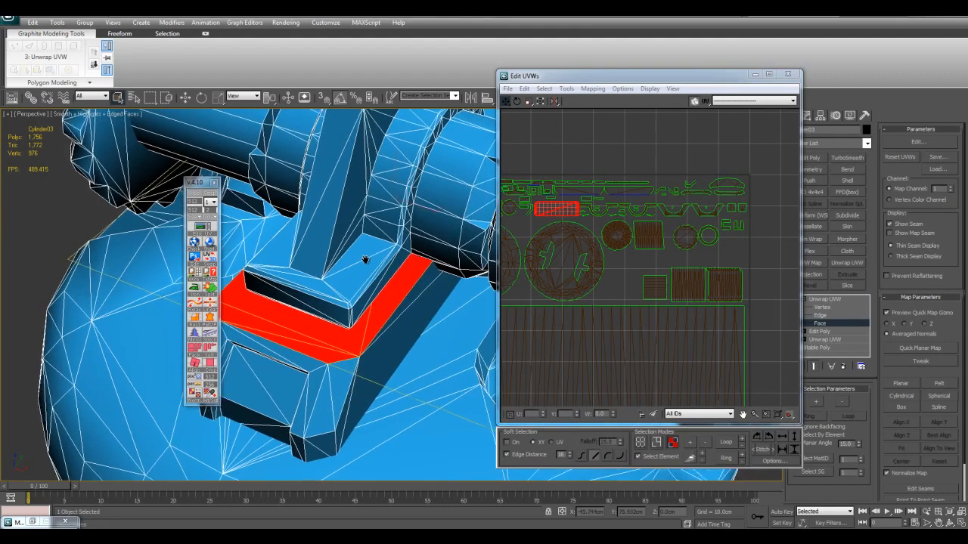
{"action": "scroll", "coordinate": [549, 210], "scroll_direction": "up", "scroll_amount": 4}
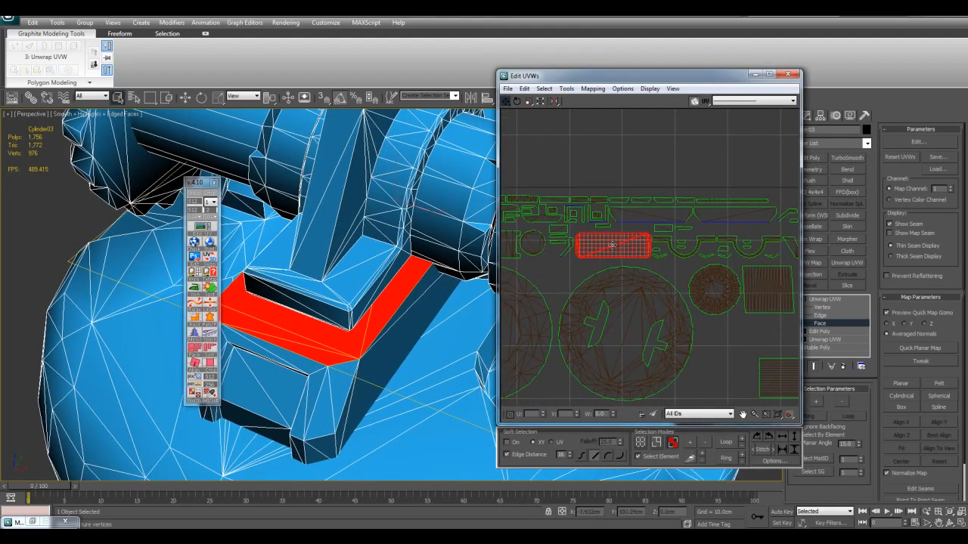
{"action": "middle_click_drag", "start_coordinate": [331, 289], "coordinate": [380, 294], "text": "alt"}
{"action": "scroll", "coordinate": [340, 294], "scroll_direction": "down", "scroll_amount": 3}
{"action": "key", "text": "alt+x"}
{"action": "scroll", "coordinate": [382, 298], "scroll_direction": "up", "scroll_amount": 3}
{"action": "key", "text": "alt+x"}
Step: Check single faces on the bracket, reselect the rounded rectangular shell, and inspect its ledge in see-through and normal display
{"action": "left_click", "coordinate": [368, 262]}
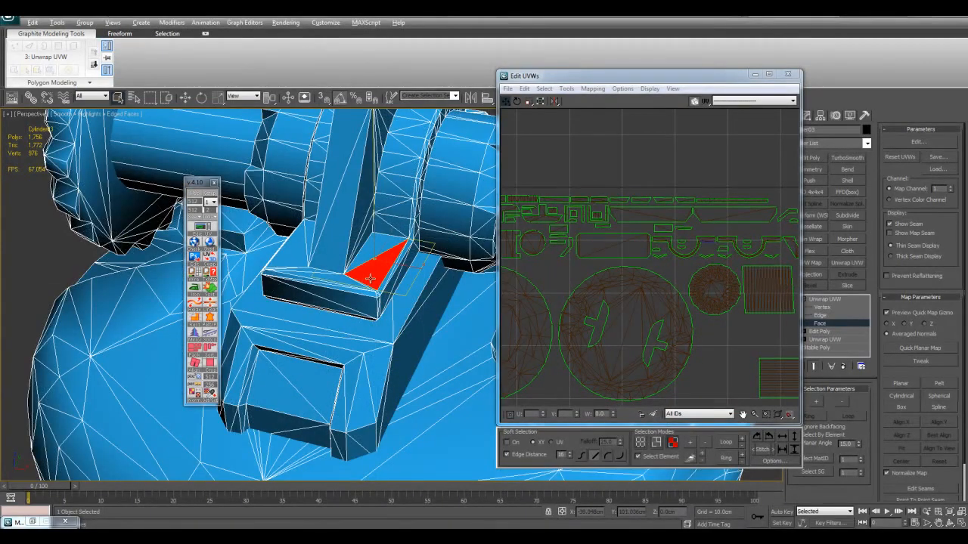
{"action": "left_click", "coordinate": [404, 325]}
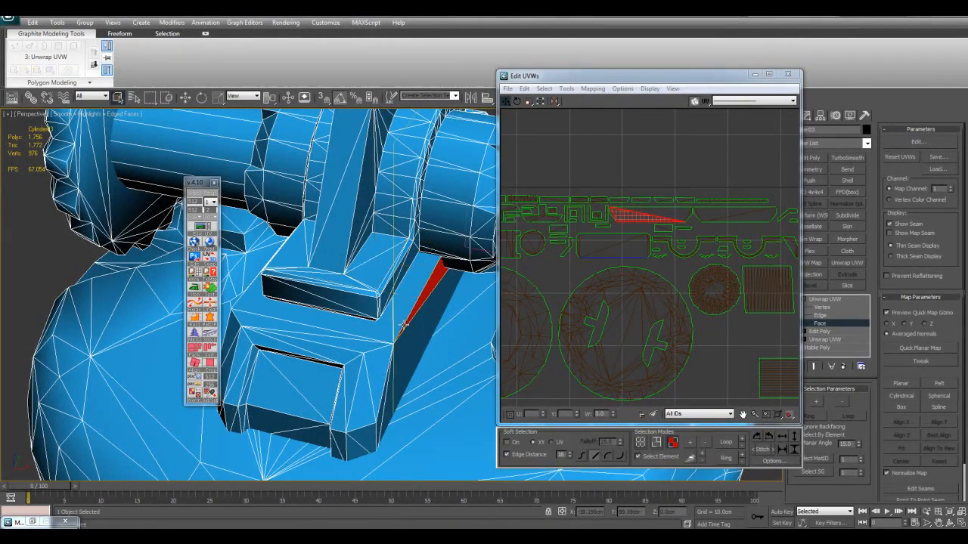
{"action": "left_click", "coordinate": [625, 249]}
{"action": "scroll", "coordinate": [381, 306], "scroll_direction": "down", "scroll_amount": 2}
{"action": "key", "text": "alt+x"}
{"action": "mouse_move", "coordinate": [380, 306]}
{"action": "middle_mouse_down", "text": "alt"}
{"action": "mouse_move", "coordinate": [374, 296]}
{"action": "mouse_move", "coordinate": [354, 312]}
{"action": "mouse_move", "coordinate": [375, 305]}
{"action": "middle_mouse_up", "text": "alt"}
{"action": "key", "text": "alt+x"}
{"action": "key", "text": "alt+x"}
{"action": "key", "text": "alt+x"}
{"action": "scroll", "coordinate": [573, 303], "scroll_direction": "up", "scroll_amount": 3}
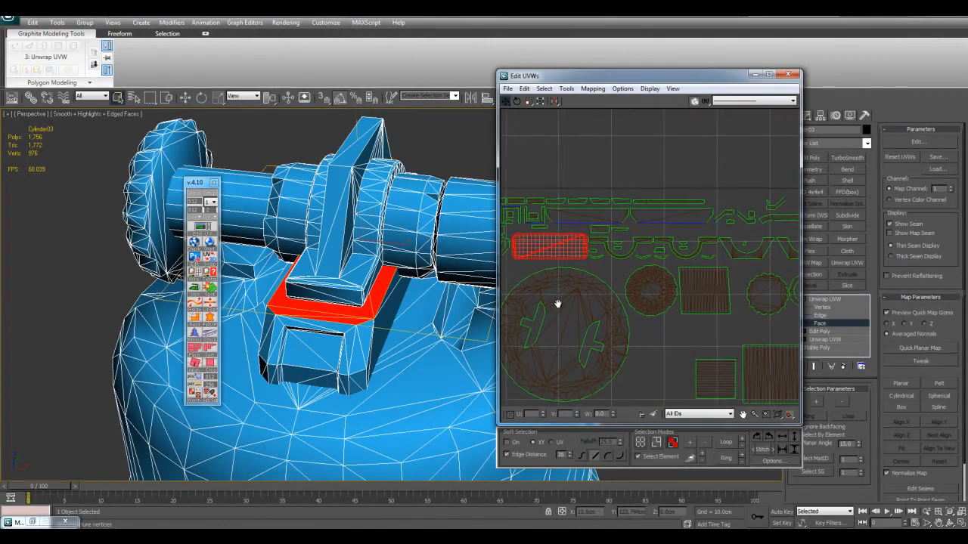
{"action": "scroll", "coordinate": [469, 282], "scroll_direction": "up", "scroll_amount": 4}
{"action": "middle_click_drag", "start_coordinate": [469, 281], "coordinate": [368, 310]}
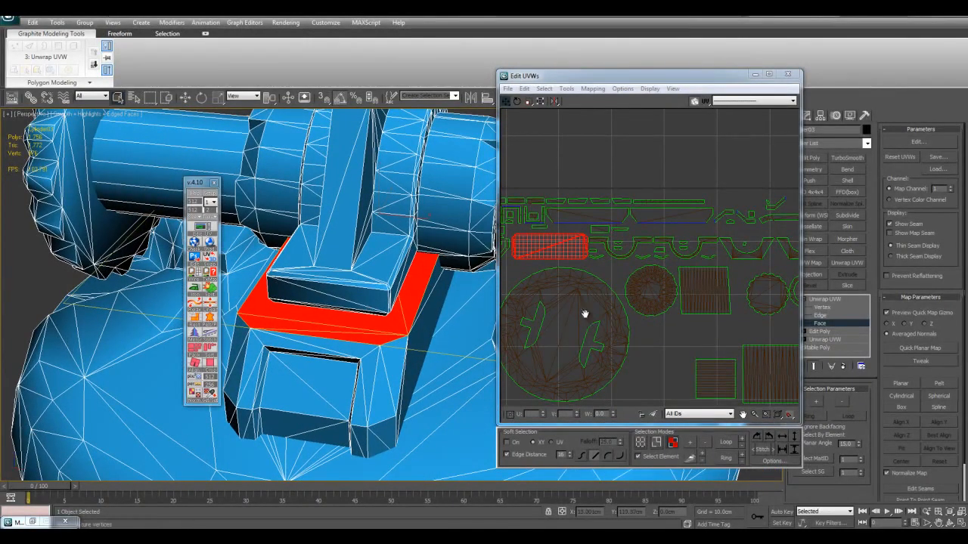
Step: Select the two small U-shaped shells, move them up closer to the two small square shells, and deselect them
{"action": "scroll", "coordinate": [566, 329], "scroll_direction": "down", "scroll_amount": 4}
{"action": "middle_click_drag", "start_coordinate": [593, 314], "coordinate": [657, 289]}
{"action": "middle_click_drag", "start_coordinate": [722, 307], "coordinate": [652, 275]}
{"action": "scroll", "coordinate": [644, 262], "scroll_direction": "up", "scroll_amount": 2}
{"action": "left_click", "coordinate": [712, 242]}
{"action": "middle_click_drag", "start_coordinate": [713, 242], "coordinate": [665, 304]}
{"action": "scroll", "coordinate": [671, 316], "scroll_direction": "up", "scroll_amount": 3}
{"action": "mouse_move", "coordinate": [667, 286]}
{"action": "left_mouse_down"}
{"action": "mouse_move", "coordinate": [691, 318]}
{"action": "mouse_move", "coordinate": [684, 295]}
{"action": "left_mouse_up"}
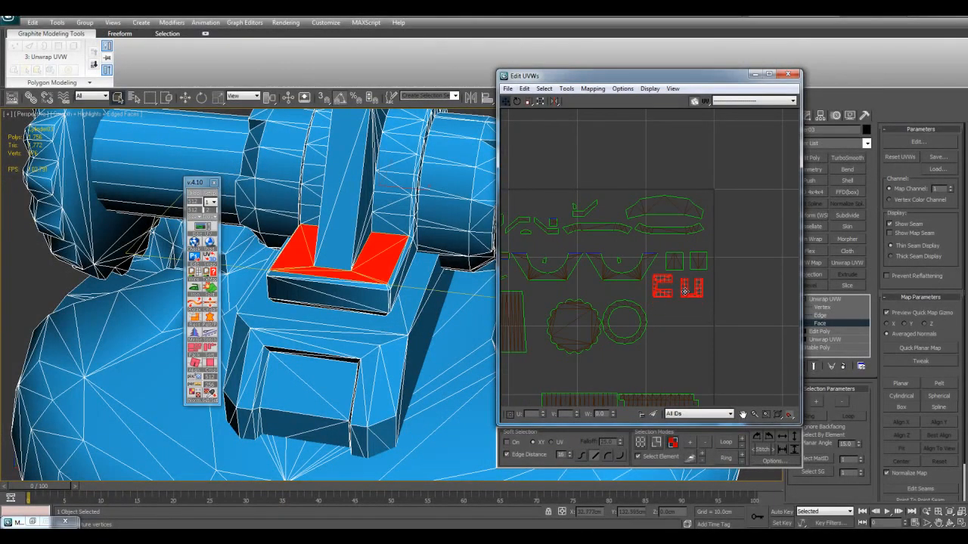
{"action": "left_click", "coordinate": [708, 338]}
Step: Scale the square pipe shell up slightly and align it beside the two strip shells above the body shell
{"action": "scroll", "coordinate": [680, 329], "scroll_direction": "down", "scroll_amount": 3}
{"action": "middle_click_drag", "start_coordinate": [631, 321], "coordinate": [656, 257]}
{"action": "scroll", "coordinate": [656, 257], "scroll_direction": "up", "scroll_amount": 1}
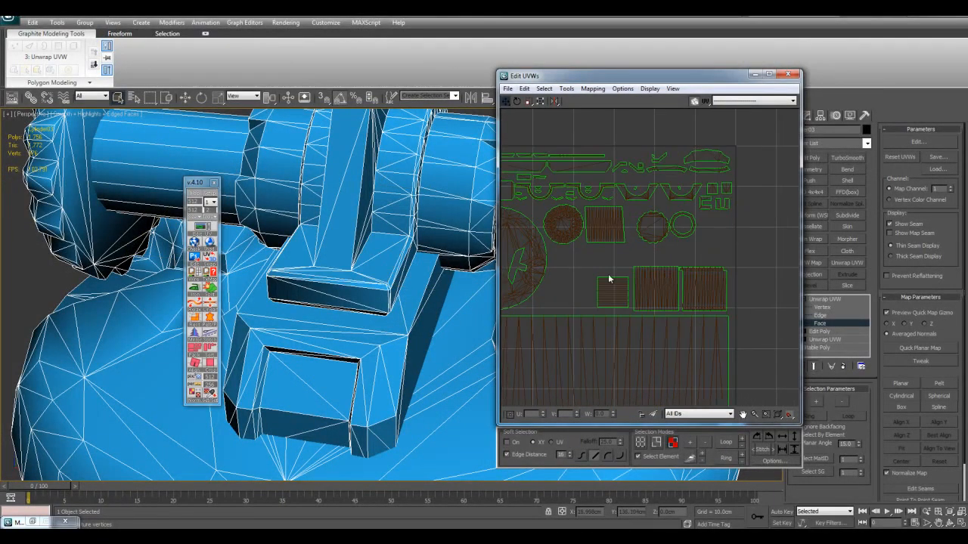
{"action": "left_click", "coordinate": [621, 284]}
{"action": "middle_click_drag", "start_coordinate": [488, 198], "coordinate": [373, 140], "text": "alt"}
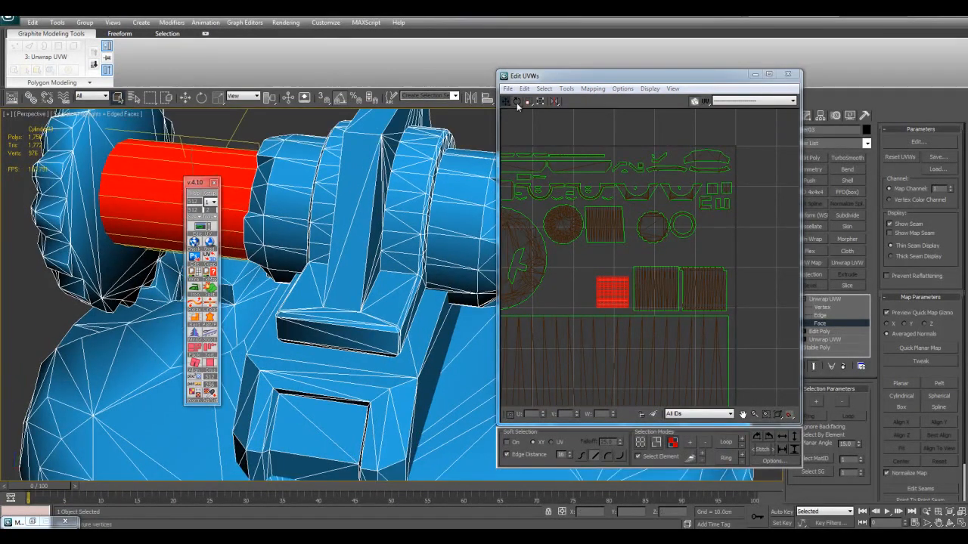
{"action": "left_click", "coordinate": [527, 105]}
{"action": "mouse_move", "coordinate": [611, 287]}
{"action": "left_mouse_down"}
{"action": "mouse_move", "coordinate": [614, 279]}
{"action": "mouse_move", "coordinate": [603, 284]}
{"action": "left_mouse_up"}
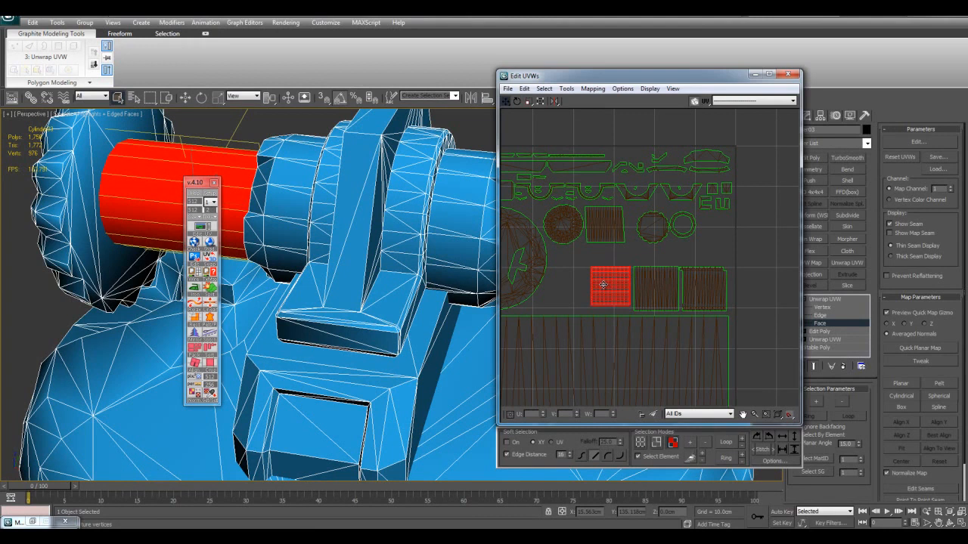
{"action": "left_click", "coordinate": [735, 247]}
Step: Select the seven round and square shells between the packed rows and body shell, enlarge them together, and reposition the group
{"action": "scroll", "coordinate": [720, 258], "scroll_direction": "down", "scroll_amount": 5}
{"action": "scroll", "coordinate": [655, 267], "scroll_direction": "up", "scroll_amount": 3}
{"action": "middle_click_drag", "start_coordinate": [732, 270], "coordinate": [656, 251]}
{"action": "scroll", "coordinate": [680, 271], "scroll_direction": "up", "scroll_amount": 3}
{"action": "left_click", "coordinate": [672, 229]}
{"action": "scroll", "coordinate": [689, 251], "scroll_direction": "up", "scroll_amount": 2}
{"action": "left_click", "coordinate": [530, 103]}
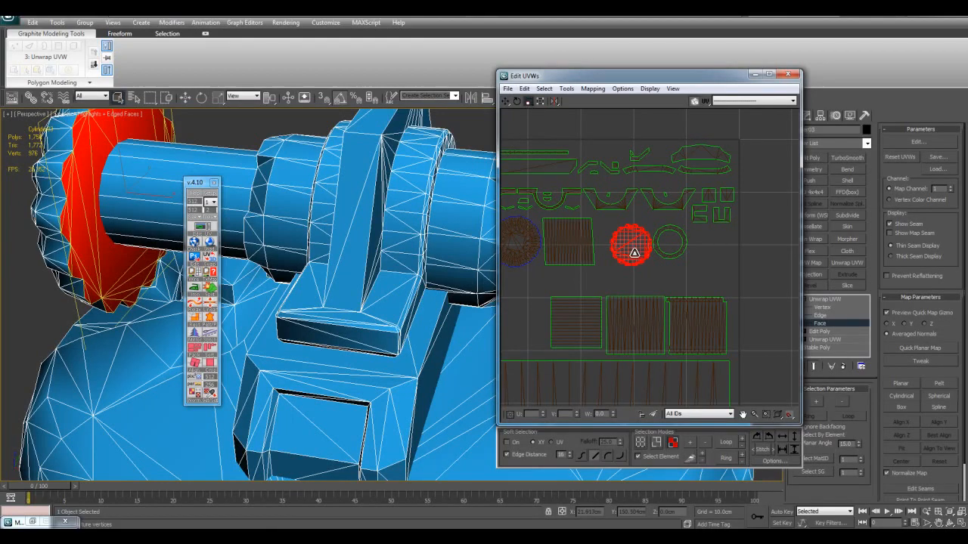
{"action": "scroll", "coordinate": [633, 244], "scroll_direction": "down", "scroll_amount": 2}
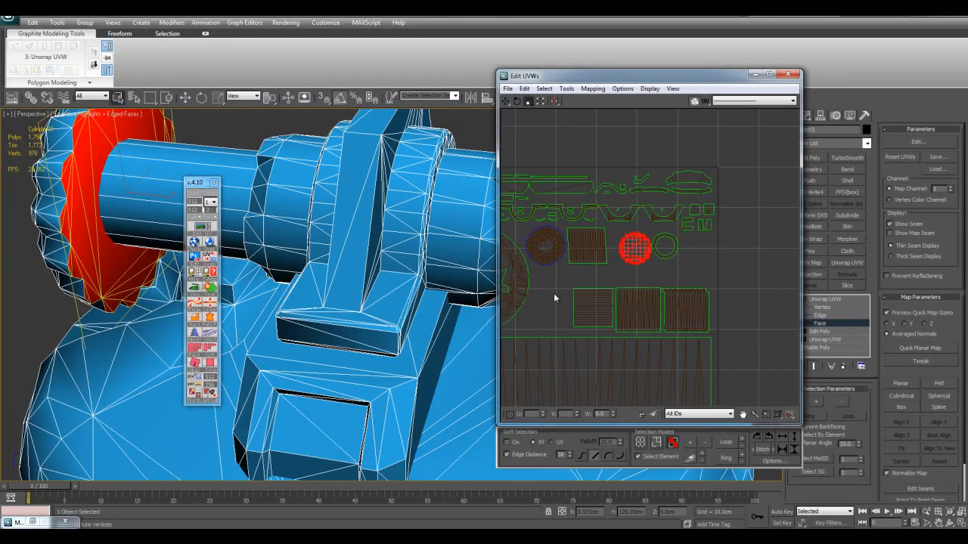
{"action": "left_click_drag", "start_coordinate": [613, 238], "coordinate": [670, 243]}
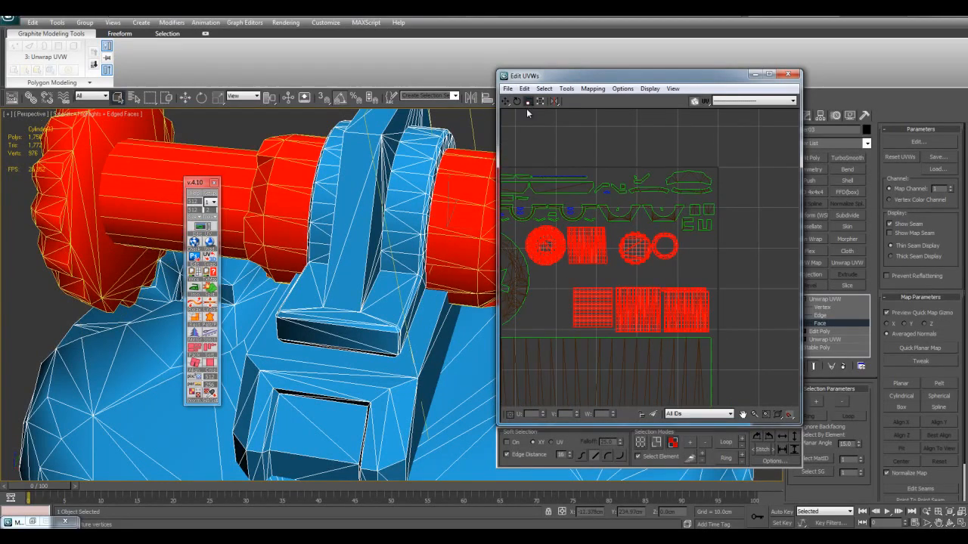
{"action": "left_click_drag", "start_coordinate": [597, 260], "coordinate": [520, 119]}
{"action": "left_click", "coordinate": [507, 101]}
{"action": "left_click_drag", "start_coordinate": [575, 236], "coordinate": [618, 255]}
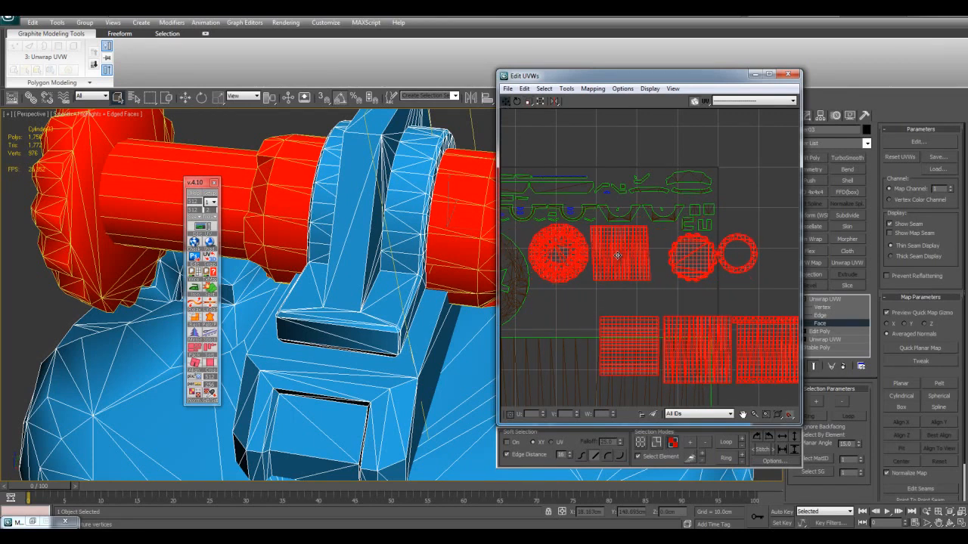
Step: Close the gaps between the enlarged round and square shells and scale the group down slightly to fit the free space
{"action": "left_click_drag", "start_coordinate": [561, 294], "coordinate": [616, 259], "text": "alt"}
{"action": "left_click_drag", "start_coordinate": [701, 264], "coordinate": [684, 262]}
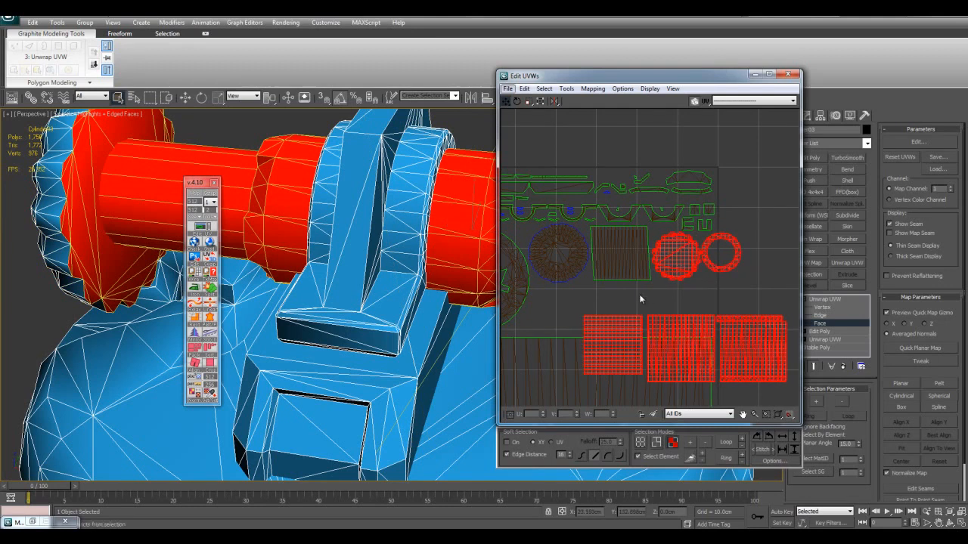
{"action": "left_click_drag", "start_coordinate": [727, 326], "coordinate": [667, 295]}
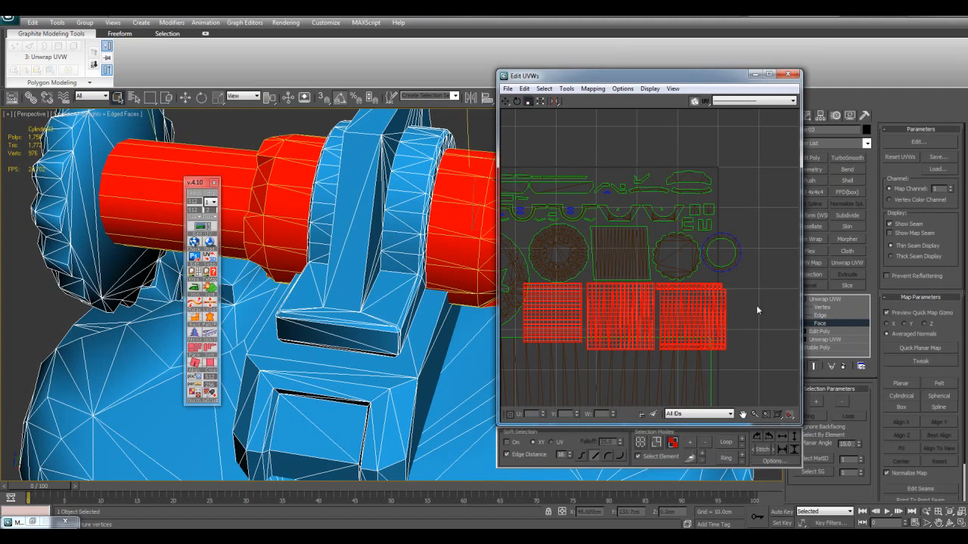
{"action": "mouse_move", "coordinate": [561, 245]}
{"action": "left_mouse_down"}
{"action": "mouse_move", "coordinate": [612, 258]}
{"action": "mouse_move", "coordinate": [542, 241]}
{"action": "left_mouse_up"}
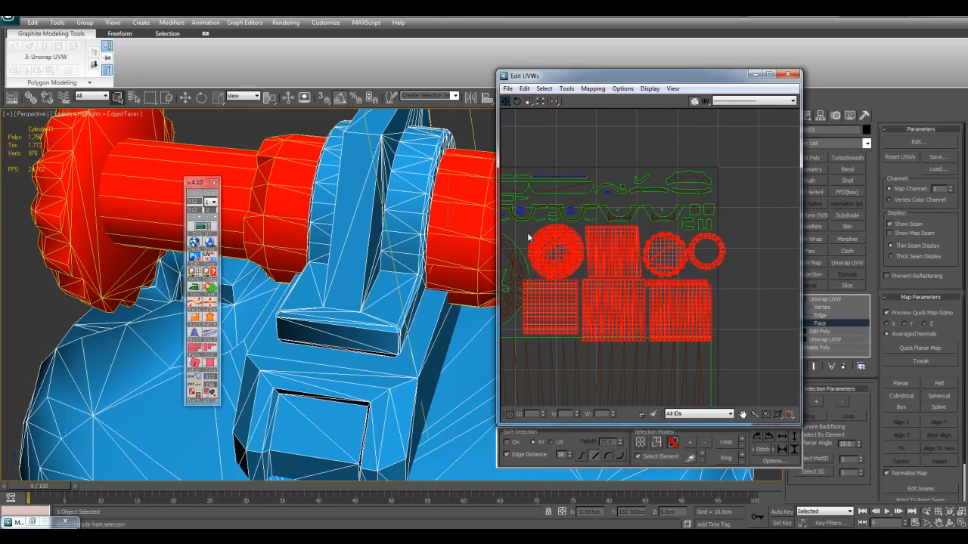
{"action": "left_click", "coordinate": [551, 245], "text": "alt"}
{"action": "left_click", "coordinate": [640, 229], "text": "alt"}
{"action": "left_click_drag", "start_coordinate": [664, 255], "coordinate": [714, 267]}
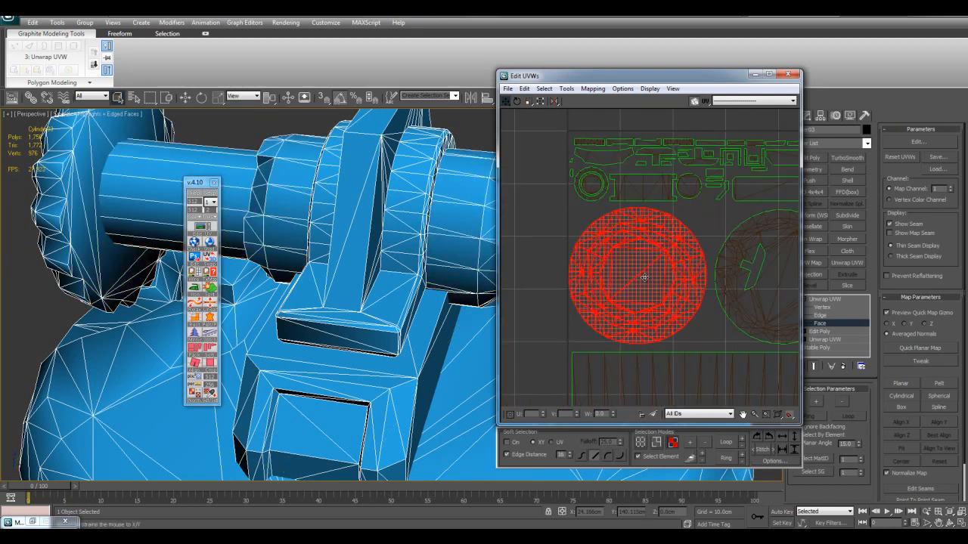
Step: Nudge the bottom cap shell and the top dome shell so they sit closely side by side
{"action": "scroll", "coordinate": [644, 278], "scroll_direction": "up", "scroll_amount": 3}
{"action": "middle_click_drag", "start_coordinate": [630, 275], "coordinate": [447, 248]}
{"action": "left_click_drag", "start_coordinate": [616, 262], "coordinate": [605, 262]}
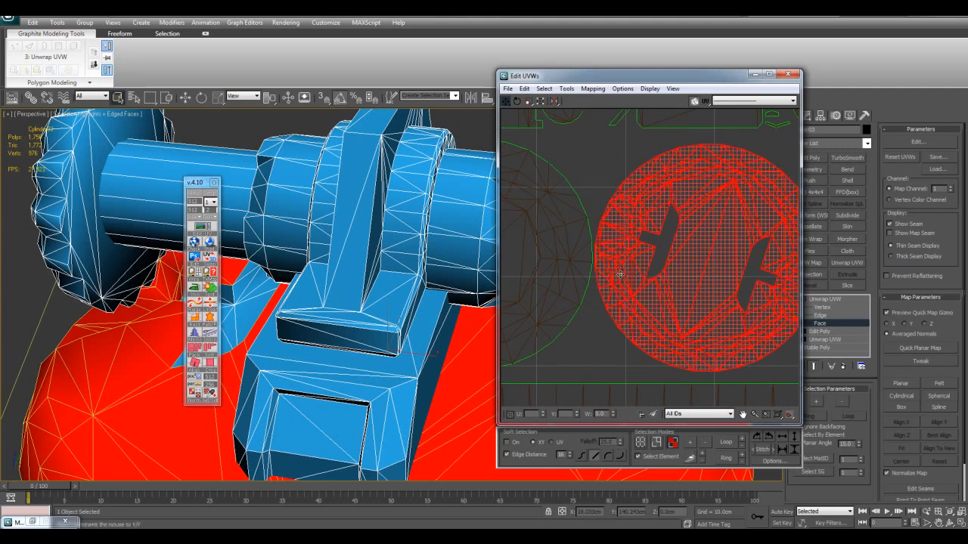
{"action": "left_click_drag", "start_coordinate": [624, 275], "coordinate": [627, 275]}
{"action": "middle_click_drag", "start_coordinate": [691, 272], "coordinate": [483, 298]}
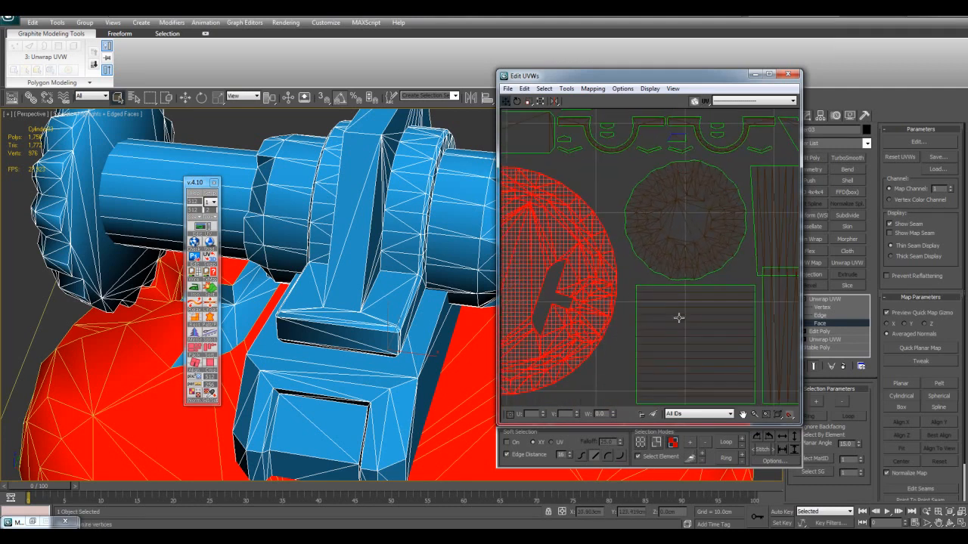
Step: Shift the square pipe shell, the round shell and the neighbouring strip shells closer to the top dome shell
{"action": "left_click", "coordinate": [667, 319]}
{"action": "left_click_drag", "start_coordinate": [668, 320], "coordinate": [664, 320]}
{"action": "left_click_drag", "start_coordinate": [677, 222], "coordinate": [661, 222]}
{"action": "middle_click_drag", "start_coordinate": [711, 243], "coordinate": [610, 238]}
{"action": "left_click_drag", "start_coordinate": [697, 231], "coordinate": [677, 230]}
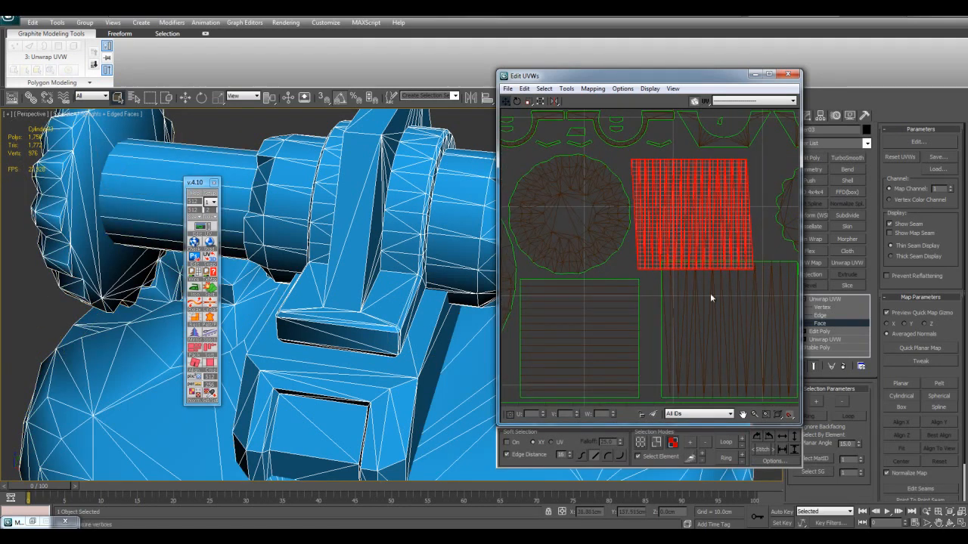
{"action": "middle_click_drag", "start_coordinate": [690, 269], "coordinate": [636, 243]}
{"action": "left_click_drag", "start_coordinate": [667, 284], "coordinate": [654, 287]}
{"action": "middle_click_drag", "start_coordinate": [658, 286], "coordinate": [574, 310]}
{"action": "scroll", "coordinate": [574, 310], "scroll_direction": "down", "scroll_amount": 1}
Step: Move the small angled shells above the UV square and shift the arch and cut-out trapezoid shells up into the freed gap
{"action": "middle_click_drag", "start_coordinate": [645, 307], "coordinate": [741, 428]}
{"action": "left_click", "coordinate": [683, 256]}
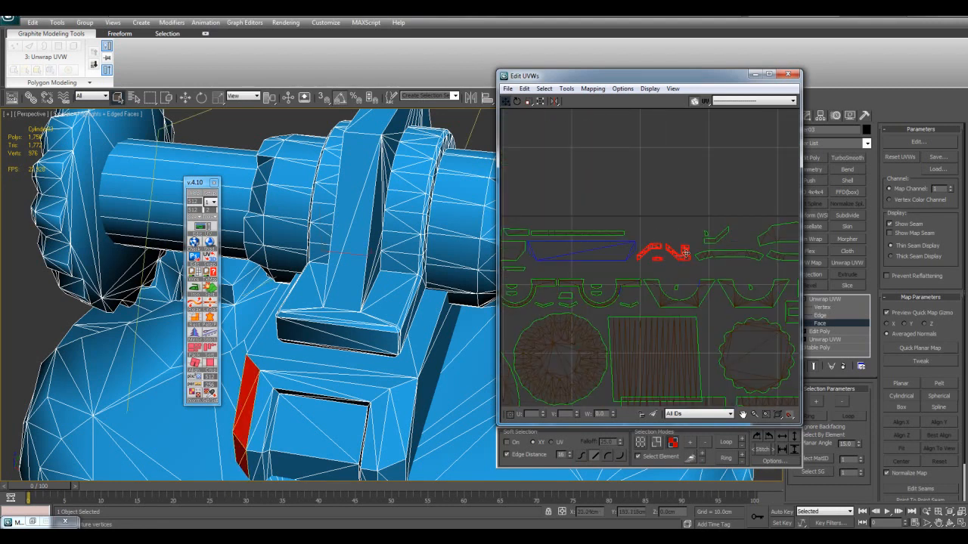
{"action": "left_click_drag", "start_coordinate": [685, 256], "coordinate": [685, 188]}
{"action": "left_click", "coordinate": [608, 302]}
{"action": "left_click_drag", "start_coordinate": [608, 306], "coordinate": [593, 290]}
{"action": "left_click", "coordinate": [627, 306]}
{"action": "left_click_drag", "start_coordinate": [680, 302], "coordinate": [678, 280]}
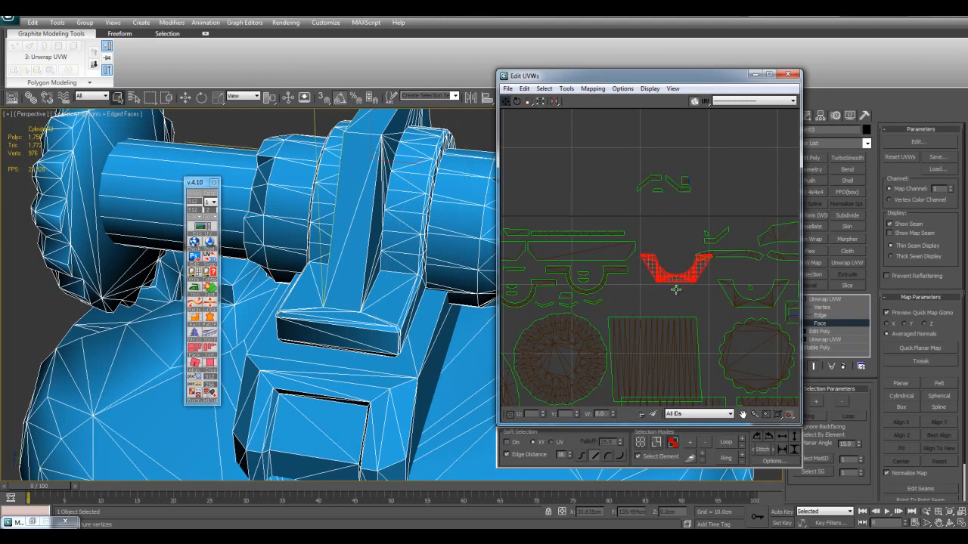
{"action": "left_click", "coordinate": [675, 289]}
Step: Nudge the square pipe shell, the scalloped round shell and the ring shell closer to their neighbouring shells
{"action": "middle_click_drag", "start_coordinate": [669, 245], "coordinate": [605, 190]}
{"action": "left_click", "coordinate": [679, 296]}
{"action": "left_click", "coordinate": [601, 293]}
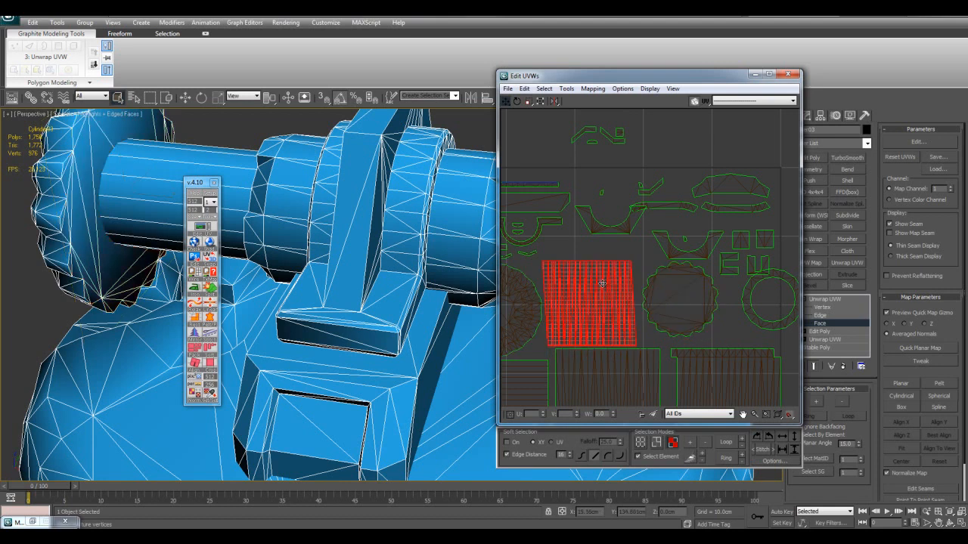
{"action": "left_click", "coordinate": [666, 294]}
{"action": "middle_click_drag", "start_coordinate": [719, 281], "coordinate": [665, 307]}
{"action": "left_click", "coordinate": [669, 250]}
{"action": "left_click", "coordinate": [710, 291]}
{"action": "scroll", "coordinate": [665, 307], "scroll_direction": "up", "scroll_amount": 1}
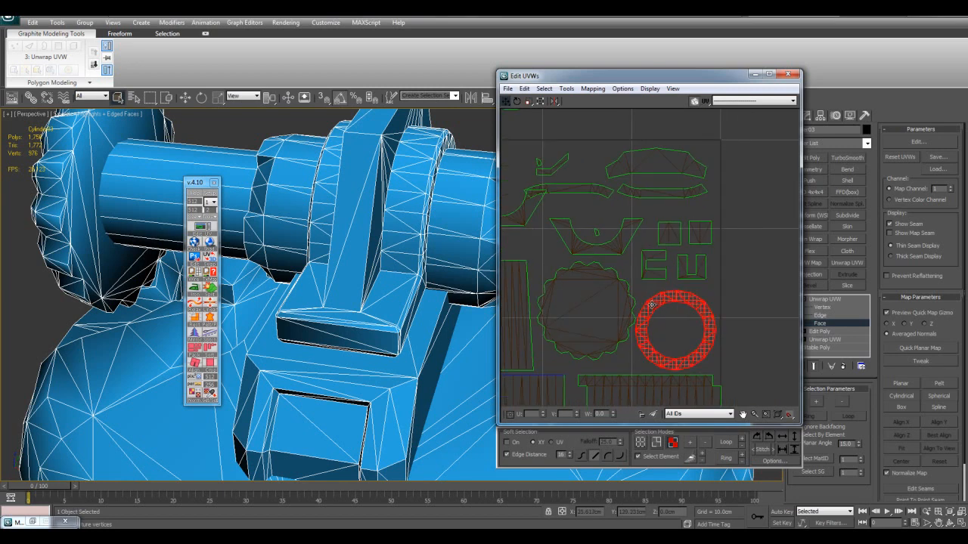
Step: Move the small angled shells and the tiny square shell back inside the UV square, into the gaps around the arch shell
{"action": "middle_click_drag", "start_coordinate": [510, 204], "coordinate": [660, 286]}
{"action": "left_click_drag", "start_coordinate": [623, 174], "coordinate": [615, 228]}
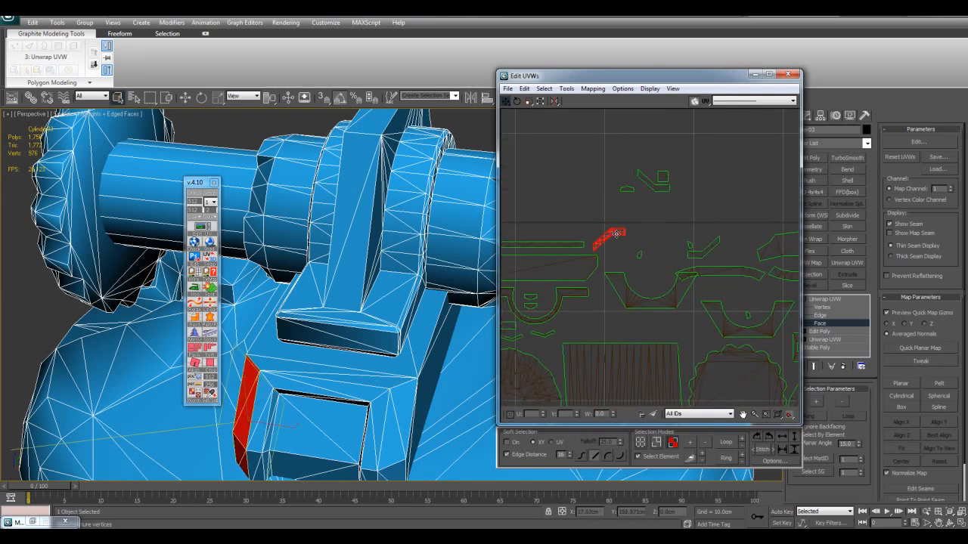
{"action": "left_click", "coordinate": [611, 252]}
{"action": "left_click_drag", "start_coordinate": [664, 189], "coordinate": [653, 286]}
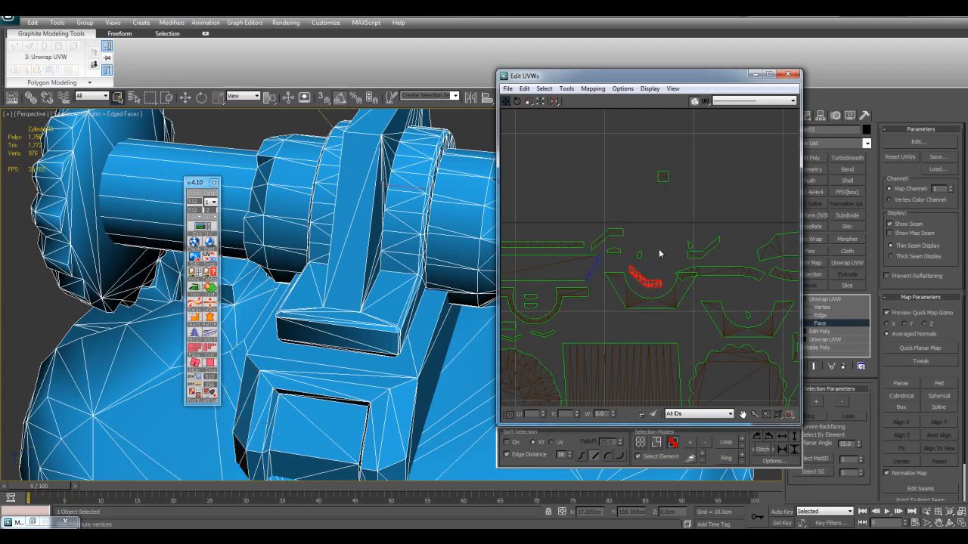
{"action": "left_click_drag", "start_coordinate": [662, 178], "coordinate": [657, 248]}
Step: Nudge the outermost square collar shell slightly inward from the UV square's edge and clear the selection
{"action": "scroll", "coordinate": [677, 235], "scroll_direction": "down", "scroll_amount": 6}
{"action": "middle_click_drag", "start_coordinate": [687, 283], "coordinate": [605, 237]}
{"action": "scroll", "coordinate": [605, 238], "scroll_direction": "up", "scroll_amount": 5}
{"action": "left_click", "coordinate": [642, 298]}
{"action": "left_click_drag", "start_coordinate": [641, 297], "coordinate": [637, 298]}
{"action": "scroll", "coordinate": [636, 298], "scroll_direction": "down", "scroll_amount": 8}
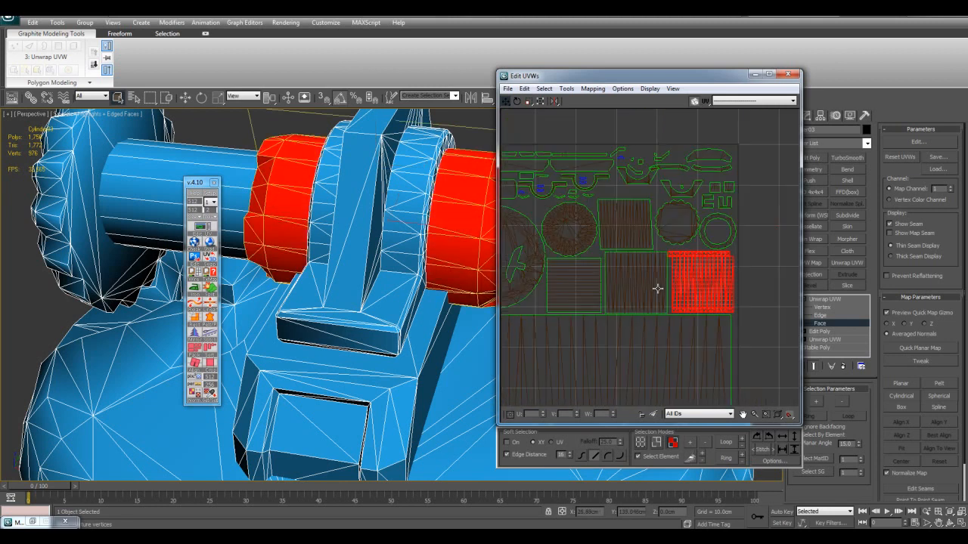
{"action": "middle_click_drag", "start_coordinate": [642, 199], "coordinate": [652, 205]}
{"action": "left_click", "coordinate": [587, 140]}
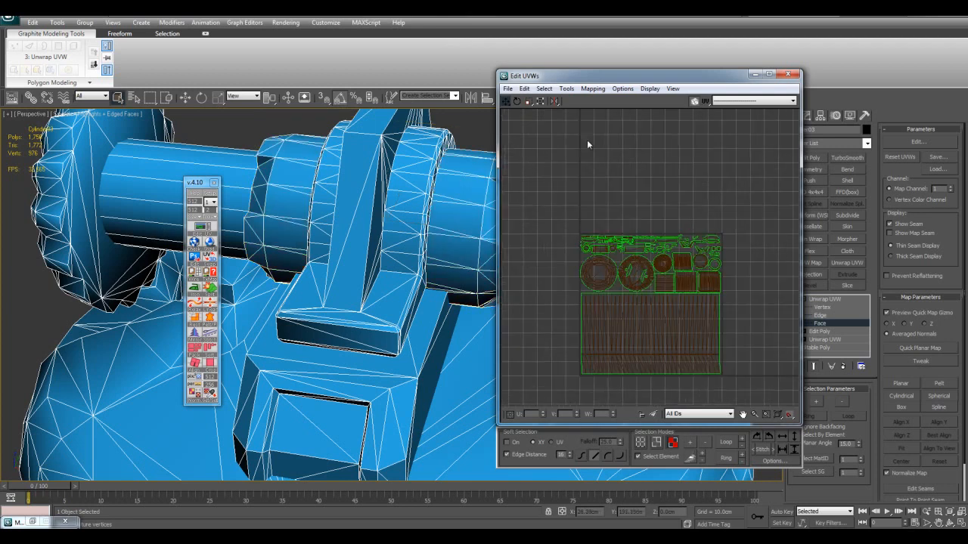
Step: Select the overlapping UV faces and examine the valve parts of the model for them
{"action": "left_click", "coordinate": [544, 88]}
{"action": "left_click", "coordinate": [519, 184]}
{"action": "middle_click_drag", "start_coordinate": [471, 155], "coordinate": [401, 217]}
{"action": "middle_click_drag", "start_coordinate": [435, 348], "coordinate": [412, 394]}
{"action": "scroll", "coordinate": [428, 290], "scroll_direction": "up", "scroll_amount": 4}
{"action": "scroll", "coordinate": [428, 290], "scroll_direction": "down", "scroll_amount": 8}
{"action": "middle_click_drag", "start_coordinate": [344, 325], "coordinate": [422, 306], "text": "alt"}
Step: Shift the arch shell slightly down, clear of the small angled shell above it
{"action": "middle_click", "coordinate": [693, 245]}
{"action": "scroll", "coordinate": [693, 245], "scroll_direction": "up", "scroll_amount": 8}
{"action": "middle_click_drag", "start_coordinate": [693, 245], "coordinate": [641, 253]}
{"action": "left_click", "coordinate": [641, 254]}
{"action": "middle_click_drag", "start_coordinate": [553, 239], "coordinate": [658, 257]}
{"action": "left_click_drag", "start_coordinate": [652, 269], "coordinate": [641, 292]}
{"action": "scroll", "coordinate": [654, 272], "scroll_direction": "down", "scroll_amount": 5}
{"action": "left_click", "coordinate": [440, 159]}
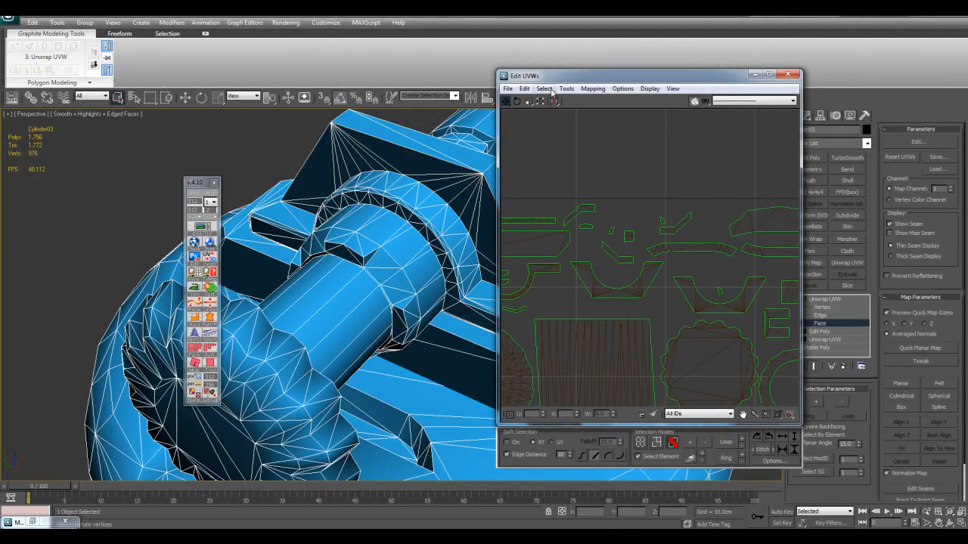
Step: Check the whole UV layout again for overlapping faces
{"action": "left_click", "coordinate": [545, 89]}
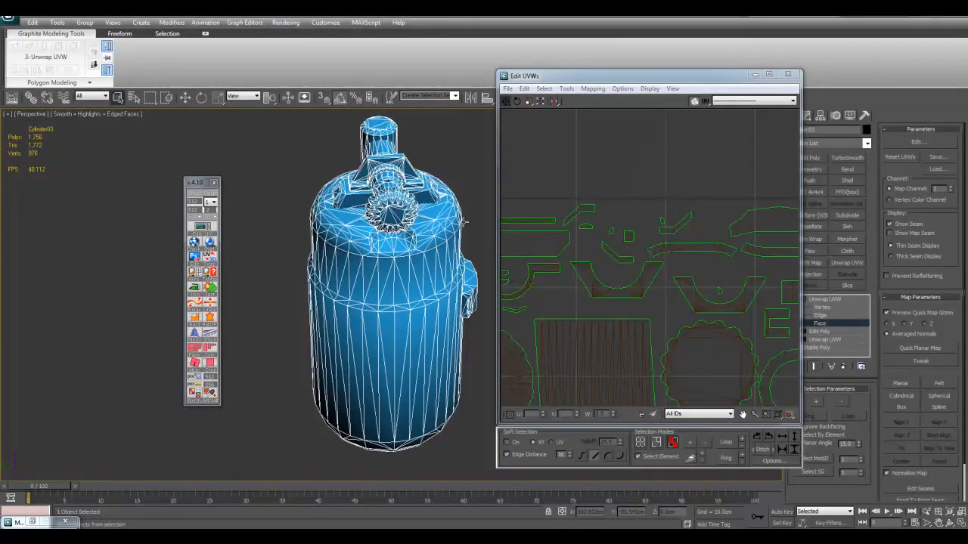
{"action": "scroll", "coordinate": [660, 295], "scroll_direction": "down", "scroll_amount": 2}
{"action": "scroll", "coordinate": [670, 253], "scroll_direction": "up", "scroll_amount": 2}
{"action": "left_click", "coordinate": [544, 89]}
{"action": "left_click", "coordinate": [534, 172]}
Step: Examine the packed shells inside the UV square and compare them with the canister model
{"action": "middle_click_drag", "start_coordinate": [645, 238], "coordinate": [665, 212]}
{"action": "scroll", "coordinate": [663, 229], "scroll_direction": "up", "scroll_amount": 1}
{"action": "middle_click_drag", "start_coordinate": [654, 259], "coordinate": [655, 219]}
{"action": "scroll", "coordinate": [655, 212], "scroll_direction": "down", "scroll_amount": 2}
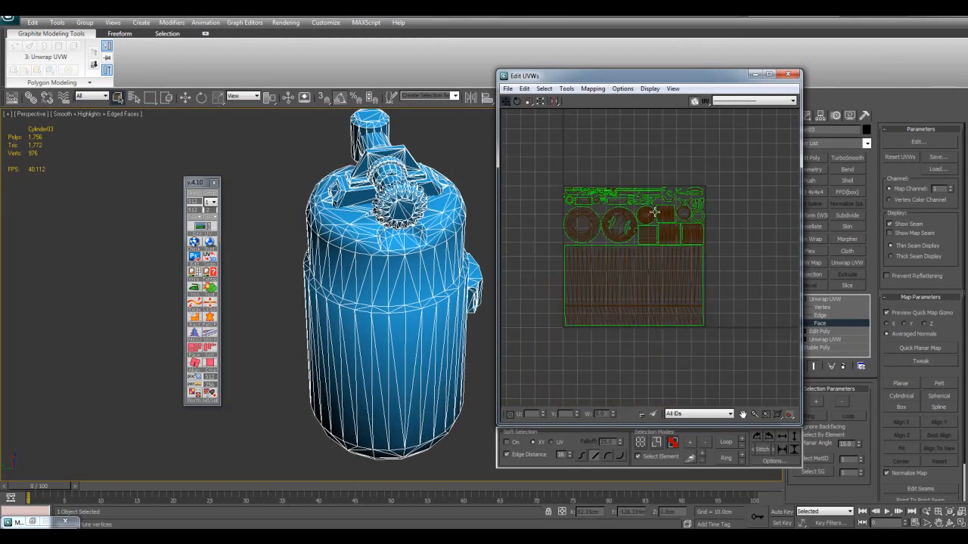
{"action": "scroll", "coordinate": [643, 232], "scroll_direction": "up", "scroll_amount": 3}
{"action": "scroll", "coordinate": [629, 227], "scroll_direction": "down", "scroll_amount": 3}
{"action": "scroll", "coordinate": [639, 220], "scroll_direction": "up", "scroll_amount": 1}
{"action": "middle_click_drag", "start_coordinate": [630, 173], "coordinate": [642, 191]}
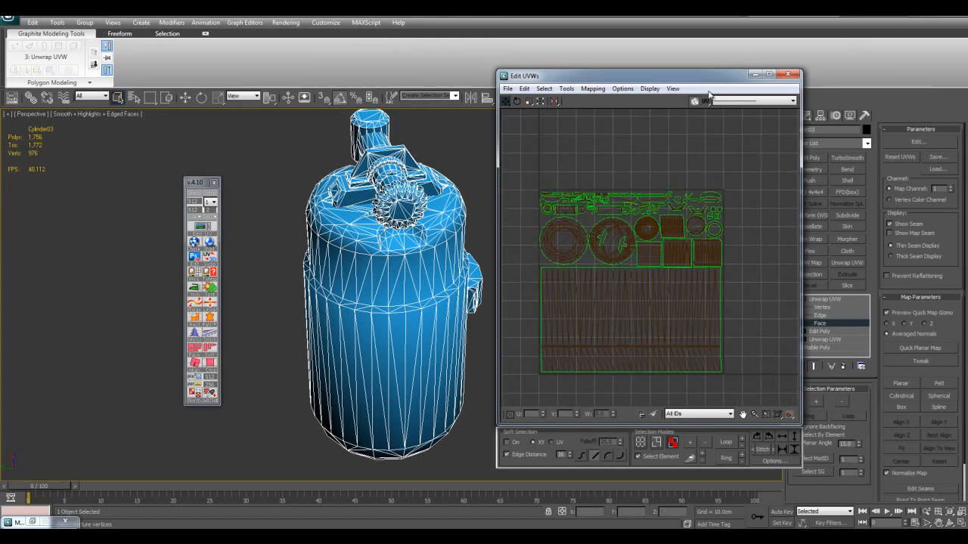
{"action": "middle_click_drag", "start_coordinate": [431, 192], "coordinate": [453, 201], "text": "alt"}
{"action": "mouse_move", "coordinate": [643, 217]}
{"action": "middle_mouse_down"}
{"action": "mouse_move", "coordinate": [553, 212]}
{"action": "mouse_move", "coordinate": [630, 211]}
{"action": "middle_mouse_up"}
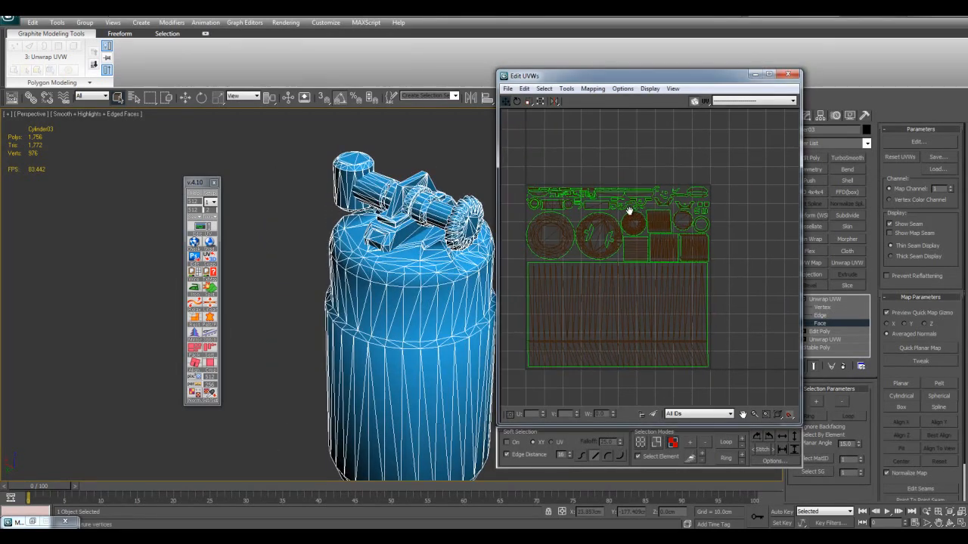
Step: Close the UV editor and collapse the whole modifier stack to an Editable Poly
{"action": "left_click", "coordinate": [789, 73]}
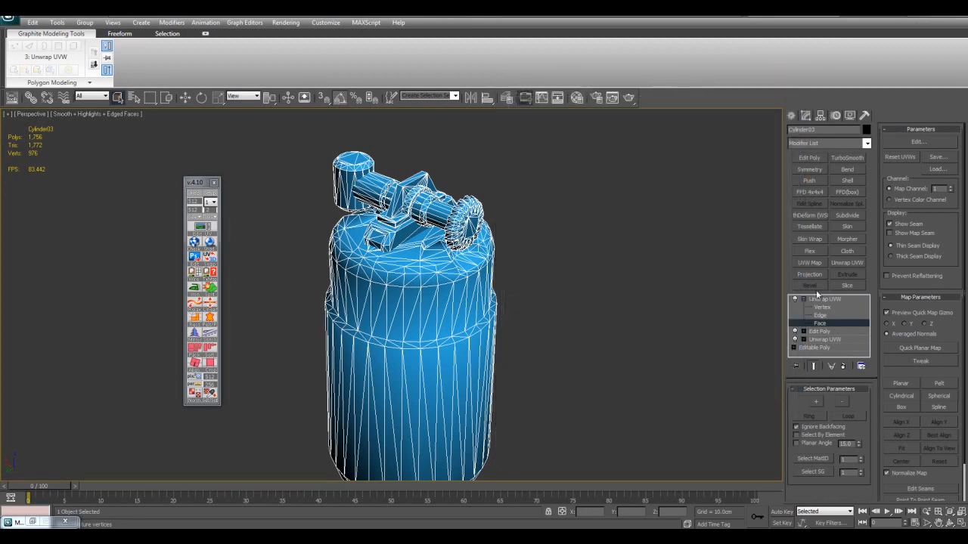
{"action": "left_click", "coordinate": [804, 299]}
{"action": "right_click", "coordinate": [815, 299]}
{"action": "left_click", "coordinate": [812, 300]}
{"action": "right_click", "coordinate": [815, 299]}
{"action": "left_click", "coordinate": [845, 399]}
Step: Examine the valve assembly on top of the canister from several angles
{"action": "middle_click_drag", "start_coordinate": [583, 286], "coordinate": [596, 235], "text": "alt"}
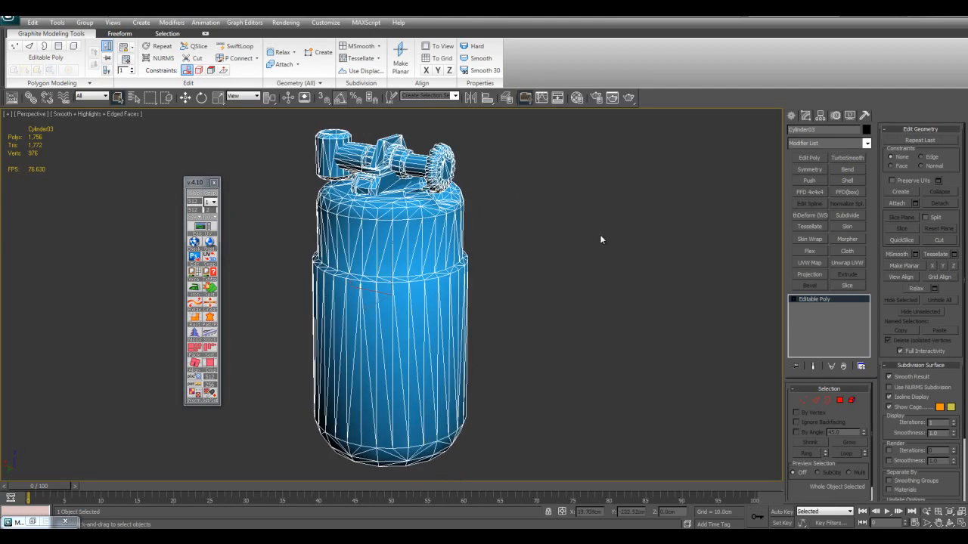
{"action": "middle_click_drag", "start_coordinate": [542, 214], "coordinate": [519, 290], "text": "alt"}
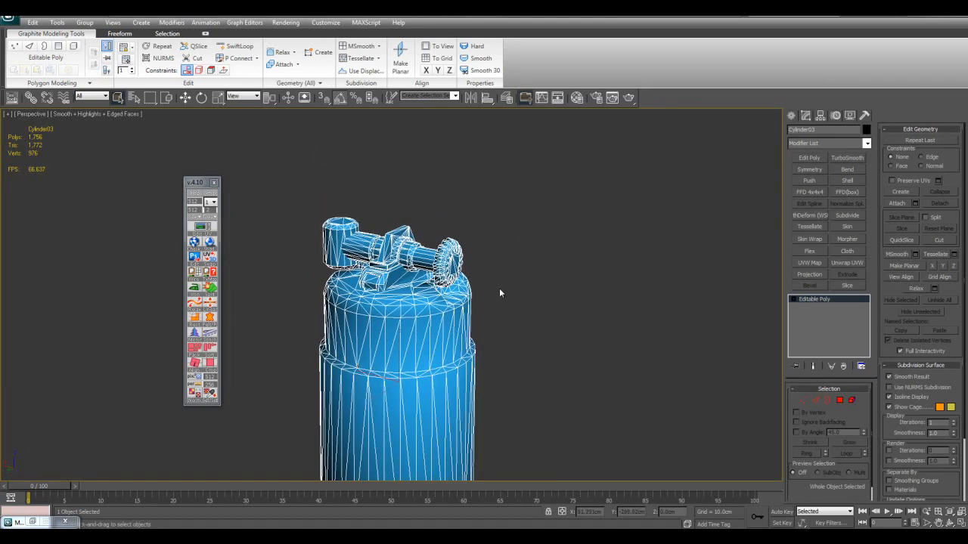
{"action": "scroll", "coordinate": [501, 293], "scroll_direction": "up", "scroll_amount": 5}
{"action": "middle_click_drag", "start_coordinate": [531, 262], "coordinate": [578, 239], "text": "alt"}
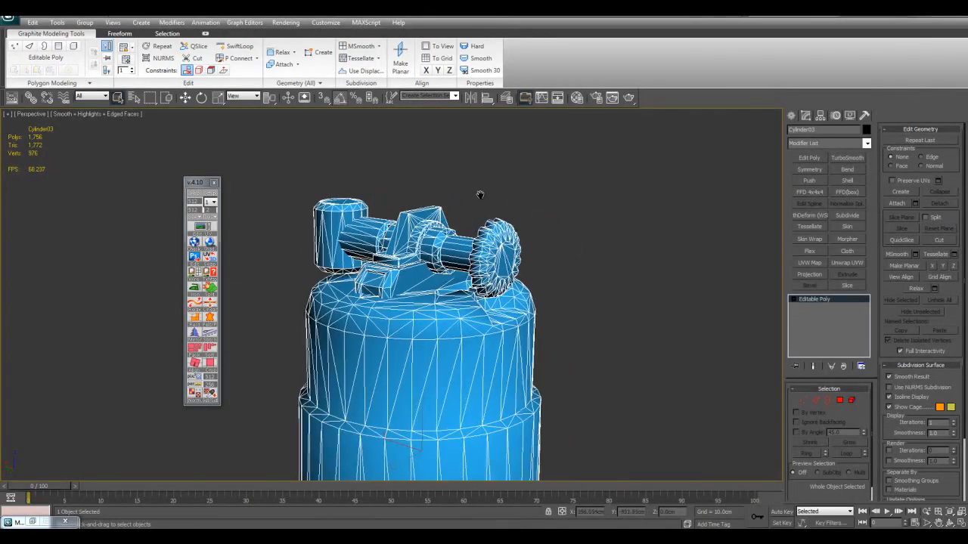
{"action": "middle_click_drag", "start_coordinate": [475, 195], "coordinate": [527, 218]}
{"action": "scroll", "coordinate": [647, 206], "scroll_direction": "up", "scroll_amount": 4}
{"action": "middle_click_drag", "start_coordinate": [644, 199], "coordinate": [585, 261], "text": "alt"}
{"action": "middle_click_drag", "start_coordinate": [648, 253], "coordinate": [645, 254]}
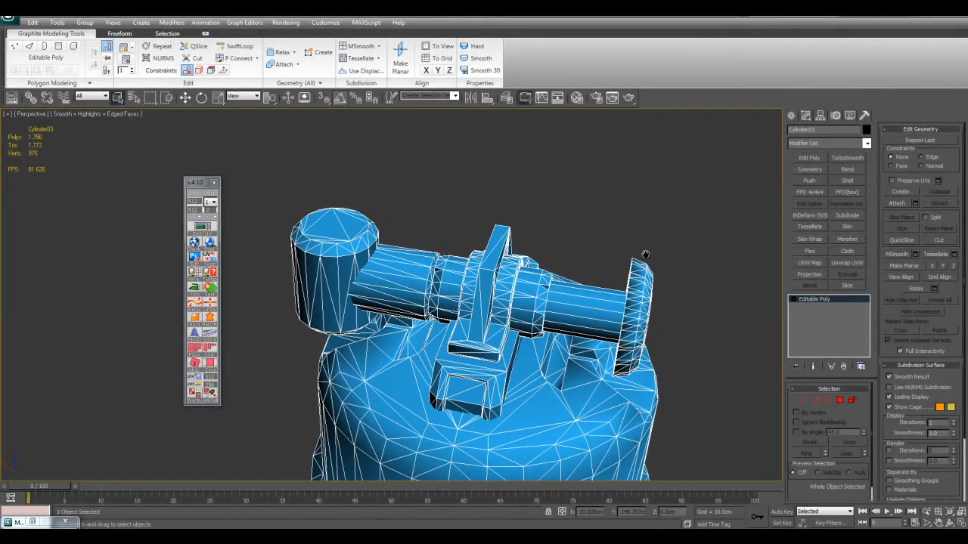
Step: Add an Edit Poly modifier to the canister and select the pipe element beside the toothed wheel
{"action": "left_click", "coordinate": [819, 160]}
{"action": "middle_click_drag", "start_coordinate": [551, 205], "coordinate": [583, 183]}
{"action": "key", "text": "4"}
{"action": "left_click", "coordinate": [605, 286]}
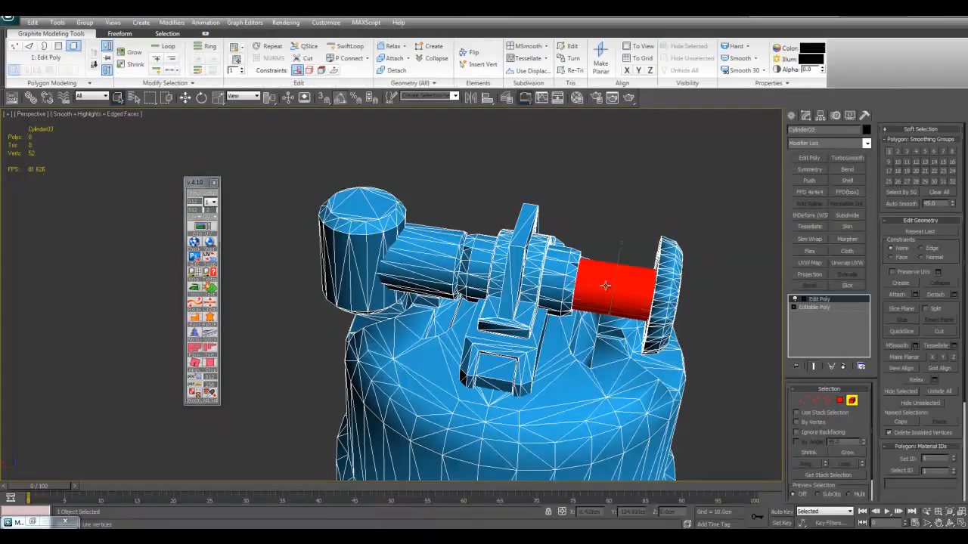
{"action": "key", "text": "z"}
{"action": "scroll", "coordinate": [505, 214], "scroll_direction": "down", "scroll_amount": 2}
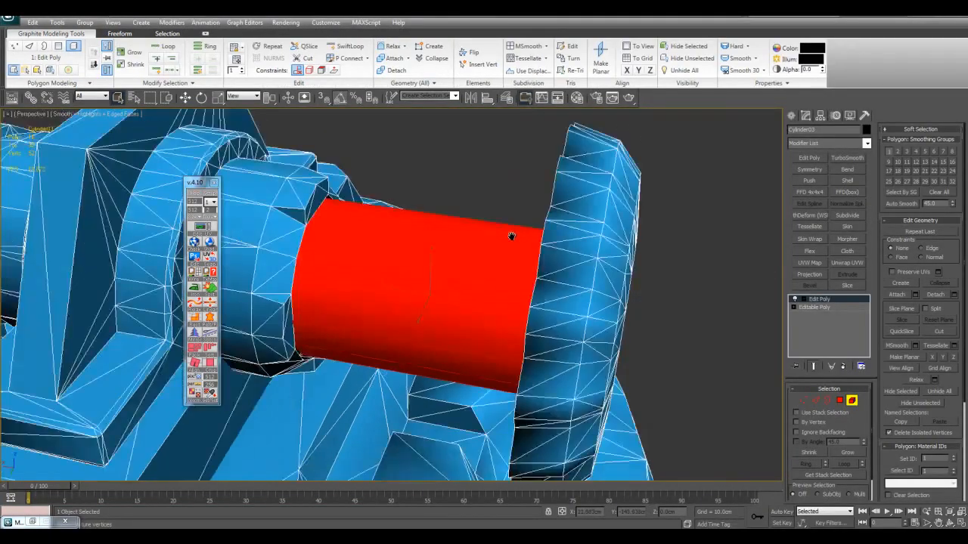
{"action": "scroll", "coordinate": [505, 214], "scroll_direction": "down", "scroll_amount": 8}
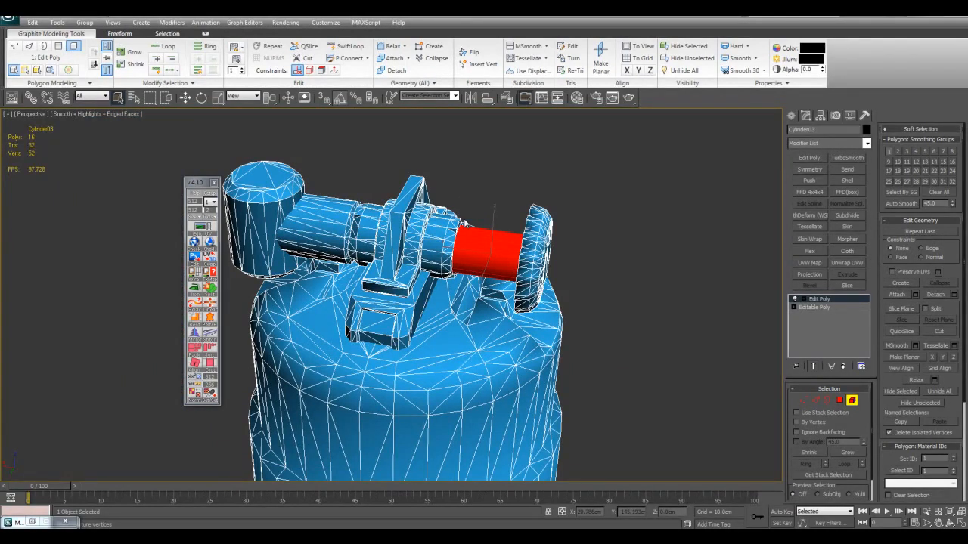
{"action": "scroll", "coordinate": [484, 268], "scroll_direction": "up", "scroll_amount": 4}
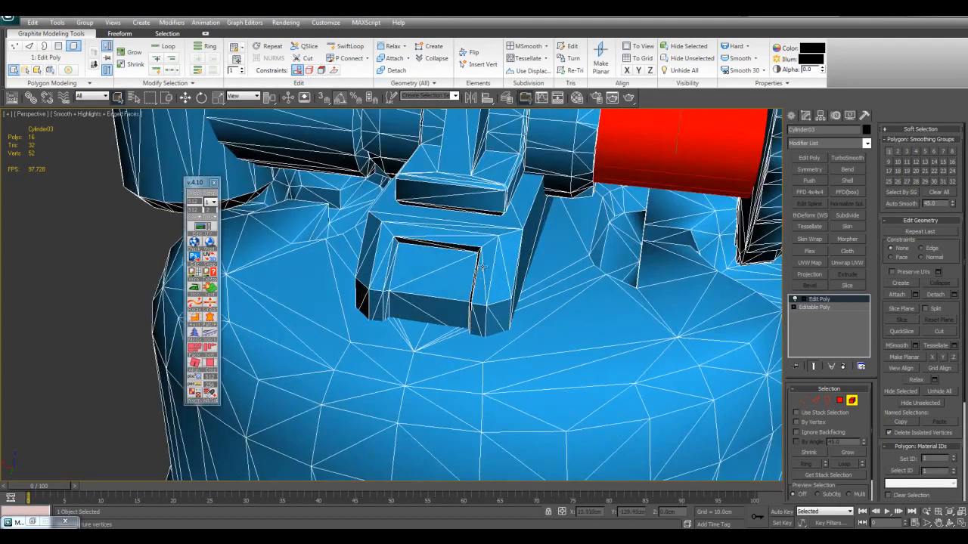
Step: Detach the base block under the valve bracket as a separate object
{"action": "left_click", "coordinate": [483, 268]}
{"action": "middle_click_drag", "start_coordinate": [482, 268], "coordinate": [527, 288], "text": "alt"}
{"action": "scroll", "coordinate": [490, 271], "scroll_direction": "up", "scroll_amount": 2}
{"action": "key", "text": "alt+x"}
{"action": "key", "text": "alt+x"}
{"action": "scroll", "coordinate": [523, 288], "scroll_direction": "down", "scroll_amount": 4}
{"action": "scroll", "coordinate": [517, 272], "scroll_direction": "up", "scroll_amount": 3}
{"action": "left_click", "coordinate": [955, 296]}
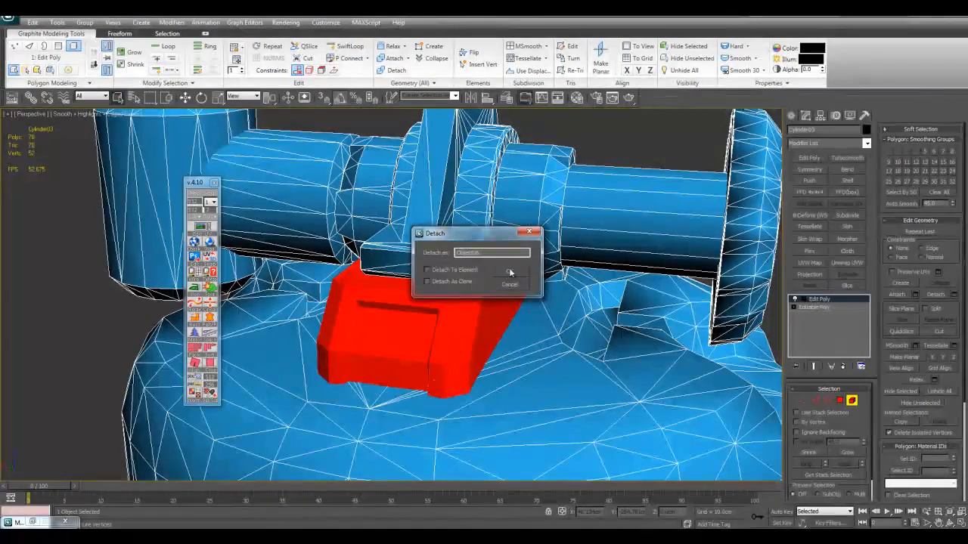
{"action": "left_click", "coordinate": [509, 272]}
Step: Detach the arched valve bracket element as a separate object
{"action": "scroll", "coordinate": [444, 244], "scroll_direction": "down", "scroll_amount": 3}
{"action": "scroll", "coordinate": [444, 244], "scroll_direction": "up", "scroll_amount": 5}
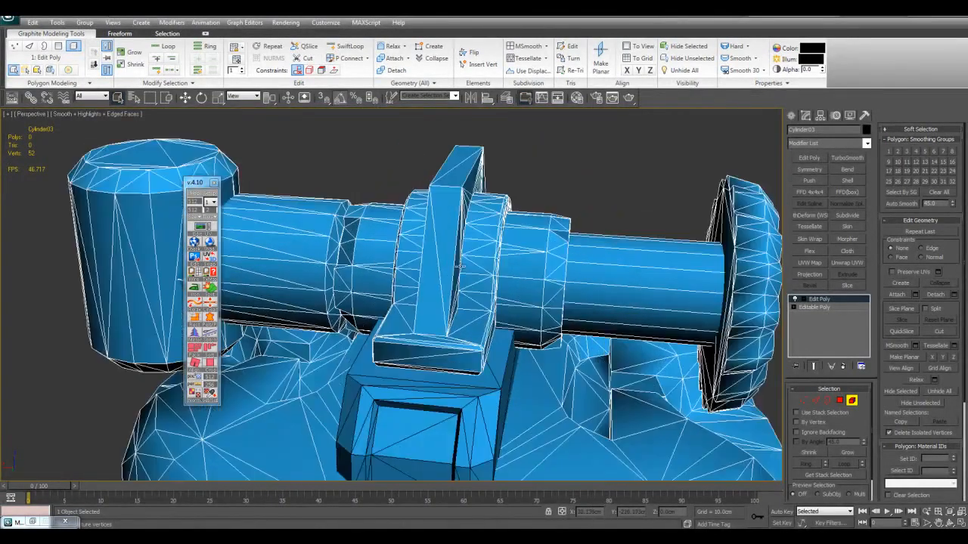
{"action": "left_click", "coordinate": [480, 279]}
{"action": "middle_click_drag", "start_coordinate": [480, 280], "coordinate": [595, 254], "text": "alt"}
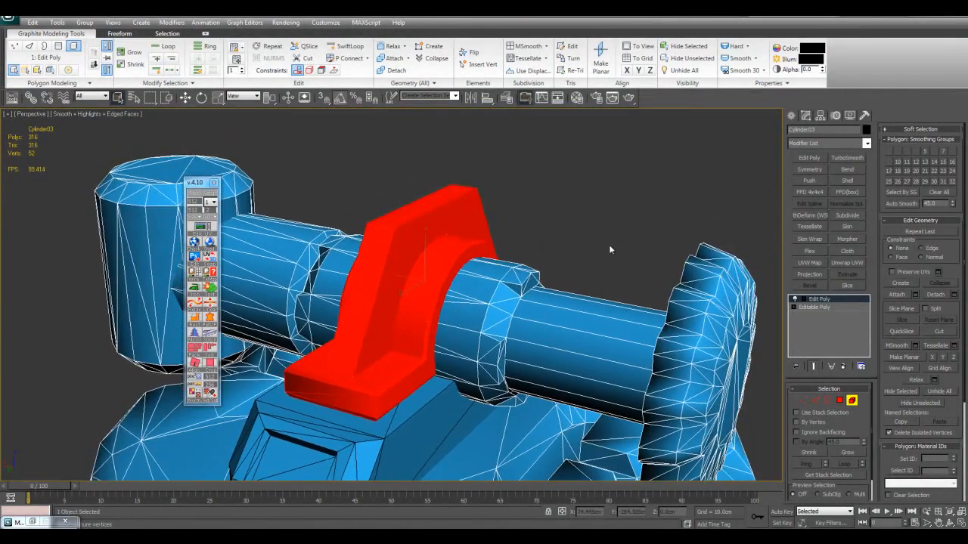
{"action": "left_click", "coordinate": [953, 296]}
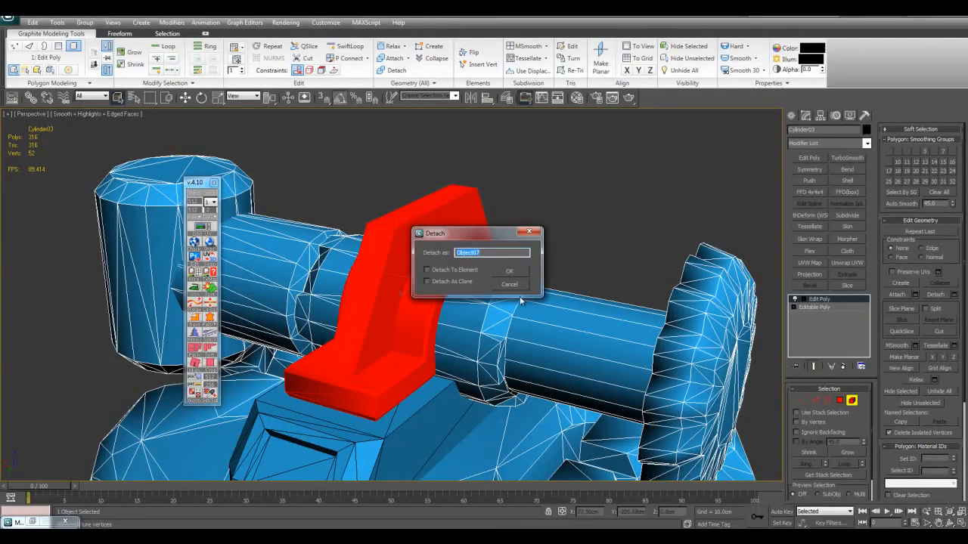
{"action": "left_click", "coordinate": [509, 272]}
Step: Detach the two collars on either side of the bracket as one separate object
{"action": "middle_click_drag", "start_coordinate": [495, 291], "coordinate": [590, 261], "text": "alt"}
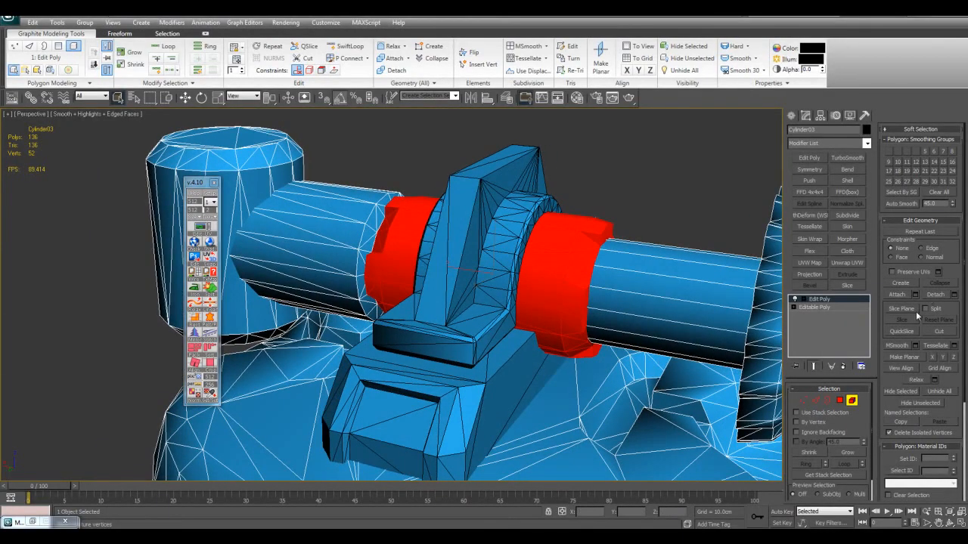
{"action": "left_click", "coordinate": [955, 297]}
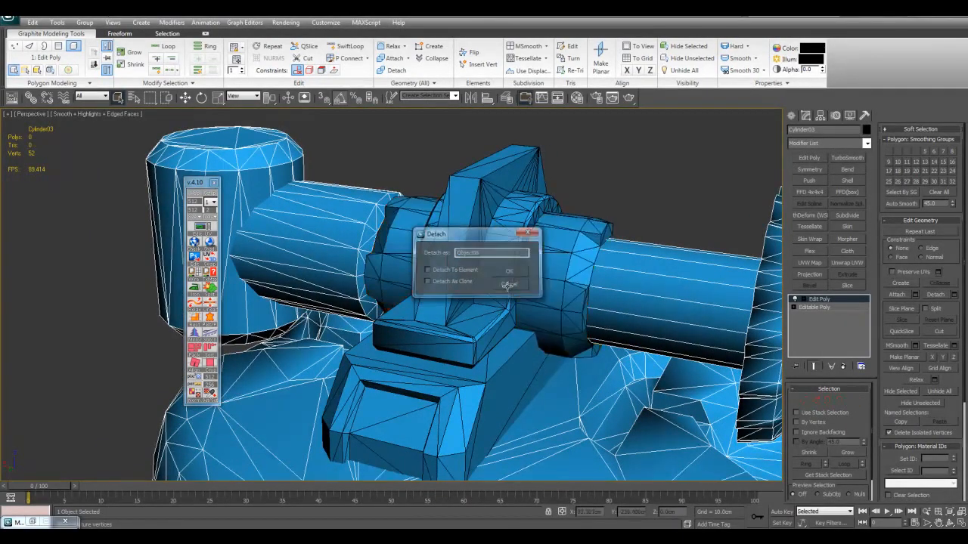
{"action": "left_click", "coordinate": [505, 273]}
Step: Detach the thin pipe between the collar and the toothed wheel as a separate object
{"action": "middle_click_drag", "start_coordinate": [505, 274], "coordinate": [474, 270], "text": "alt"}
{"action": "scroll", "coordinate": [460, 288], "scroll_direction": "up", "scroll_amount": 3}
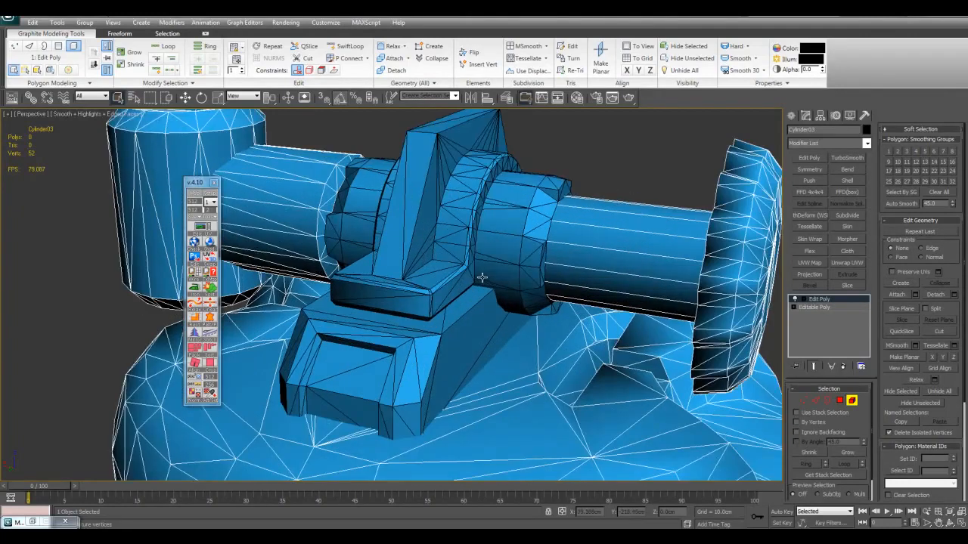
{"action": "scroll", "coordinate": [527, 304], "scroll_direction": "down", "scroll_amount": 3}
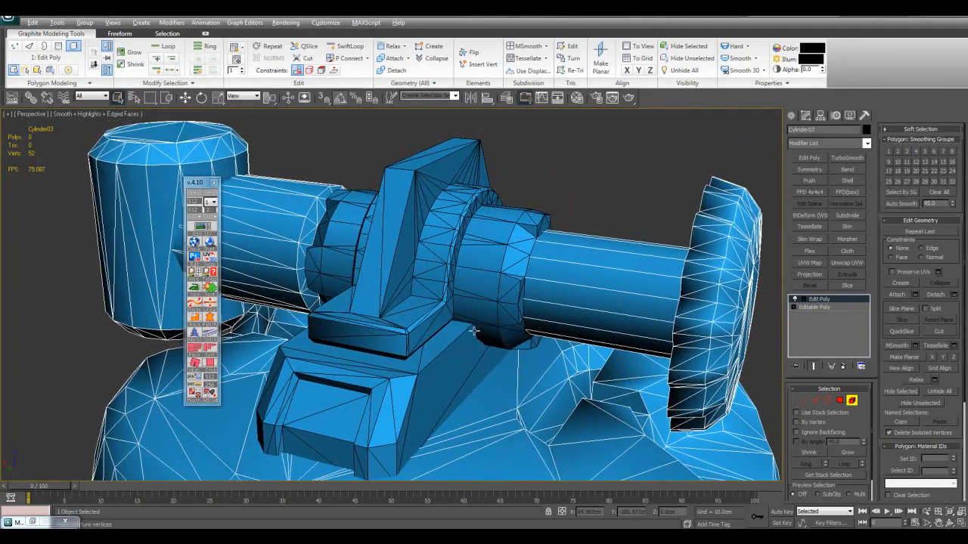
{"action": "left_click", "coordinate": [607, 303]}
{"action": "scroll", "coordinate": [607, 303], "scroll_direction": "down", "scroll_amount": 2}
{"action": "middle_click_drag", "start_coordinate": [640, 300], "coordinate": [549, 316], "text": "alt"}
{"action": "scroll", "coordinate": [549, 316], "scroll_direction": "up", "scroll_amount": 2}
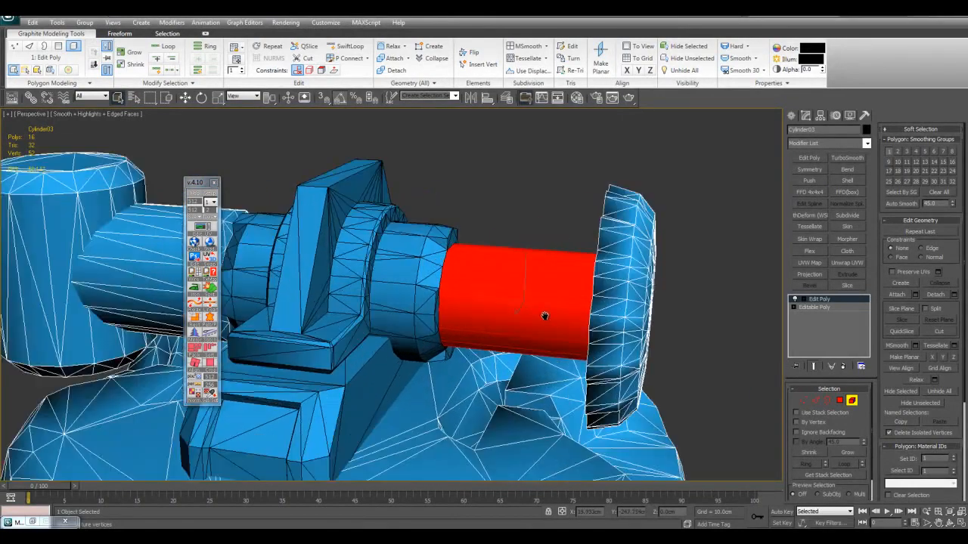
{"action": "middle_click_drag", "start_coordinate": [579, 242], "coordinate": [508, 256], "text": "alt"}
{"action": "scroll", "coordinate": [497, 255], "scroll_direction": "up", "scroll_amount": 2}
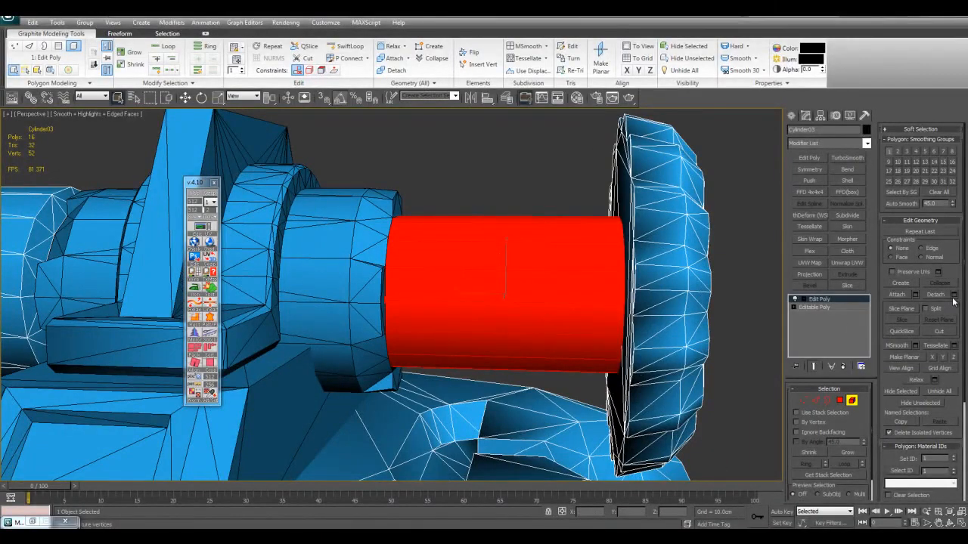
{"action": "left_click", "coordinate": [952, 299]}
{"action": "left_click", "coordinate": [496, 268]}
Step: Detach the toothed valve wheel as a separate object
{"action": "left_click", "coordinate": [671, 230]}
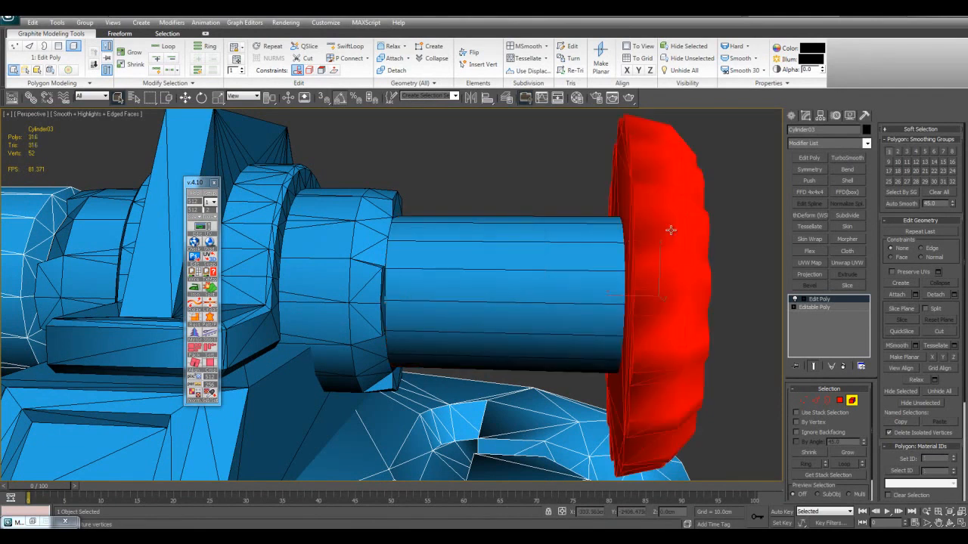
{"action": "key", "text": "z"}
{"action": "left_click", "coordinate": [951, 299]}
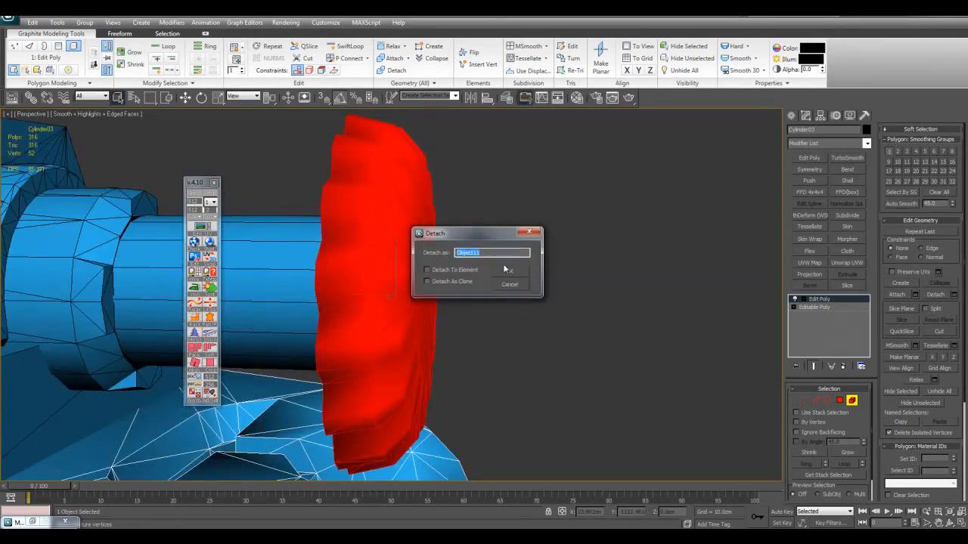
{"action": "left_click", "coordinate": [505, 269]}
Step: Detach the capped vertical cylinder together with its connecting pipe as a separate object
{"action": "scroll", "coordinate": [482, 277], "scroll_direction": "down", "scroll_amount": 5}
{"action": "middle_click_drag", "start_coordinate": [227, 281], "coordinate": [505, 258]}
{"action": "left_click", "coordinate": [394, 273]}
{"action": "scroll", "coordinate": [505, 259], "scroll_direction": "up", "scroll_amount": 3}
{"action": "left_click", "coordinate": [515, 205]}
{"action": "middle_click_drag", "start_coordinate": [515, 205], "coordinate": [431, 190], "text": "alt"}
{"action": "key", "text": "alt+x"}
{"action": "left_click_drag", "start_coordinate": [340, 186], "coordinate": [466, 248]}
{"action": "key", "text": "alt+x"}
{"action": "middle_click_drag", "start_coordinate": [477, 292], "coordinate": [495, 276], "text": "alt"}
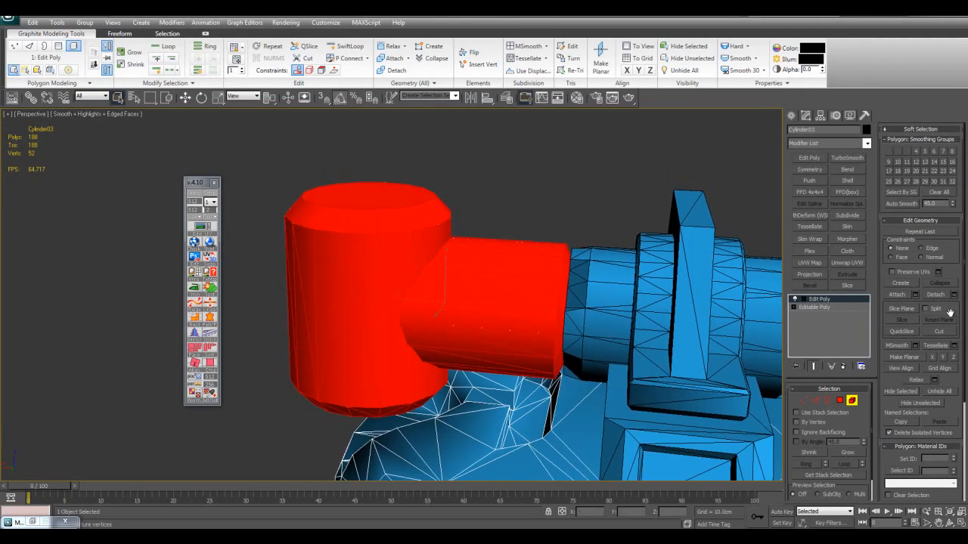
{"action": "left_click", "coordinate": [954, 296]}
{"action": "left_click", "coordinate": [504, 275]}
Step: Leave element editing and display the high-poly model over the remaining canister body
{"action": "scroll", "coordinate": [501, 263], "scroll_direction": "down", "scroll_amount": 5}
{"action": "middle_click_drag", "start_coordinate": [603, 349], "coordinate": [558, 241]}
{"action": "key", "text": "5"}
{"action": "key", "text": "z"}
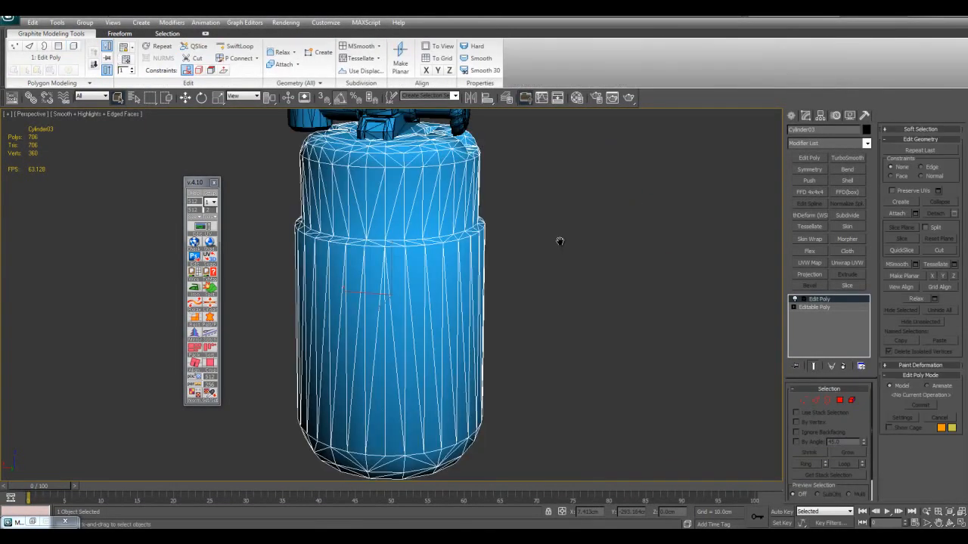
{"action": "middle_click_drag", "start_coordinate": [439, 135], "coordinate": [431, 225]}
{"action": "middle_click_drag", "start_coordinate": [431, 226], "coordinate": [515, 312], "text": "alt"}
{"action": "scroll", "coordinate": [442, 285], "scroll_direction": "up", "scroll_amount": 3}
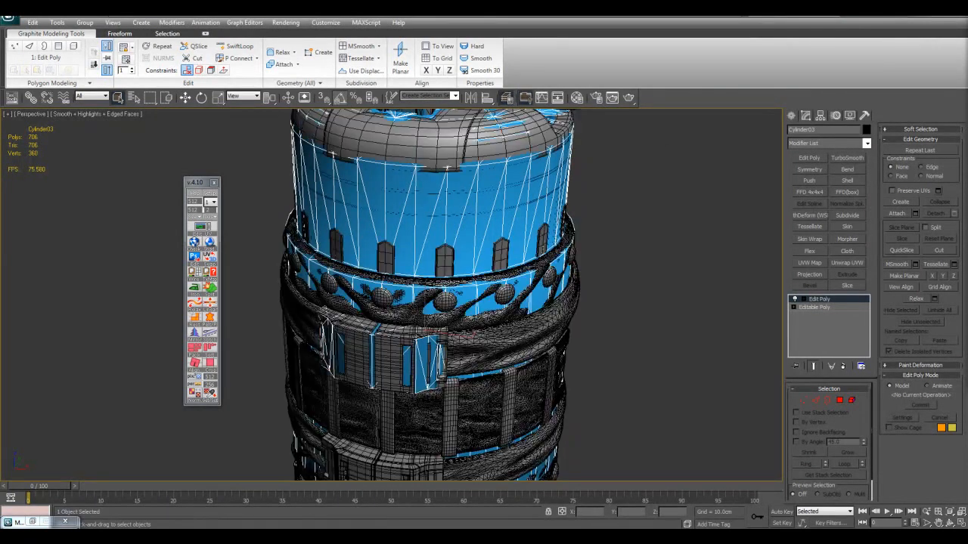
Step: Hide the low-poly body and switch isolation of the high-poly strap group on and back off
{"action": "key", "text": "Delete"}
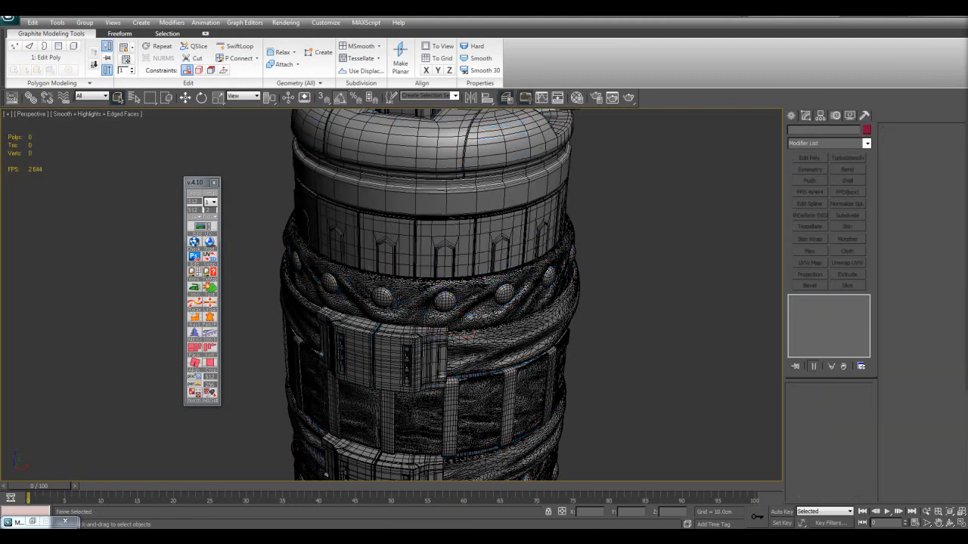
{"action": "middle_click_drag", "start_coordinate": [526, 275], "coordinate": [527, 250], "text": "alt"}
{"action": "scroll", "coordinate": [527, 248], "scroll_direction": "up", "scroll_amount": 3}
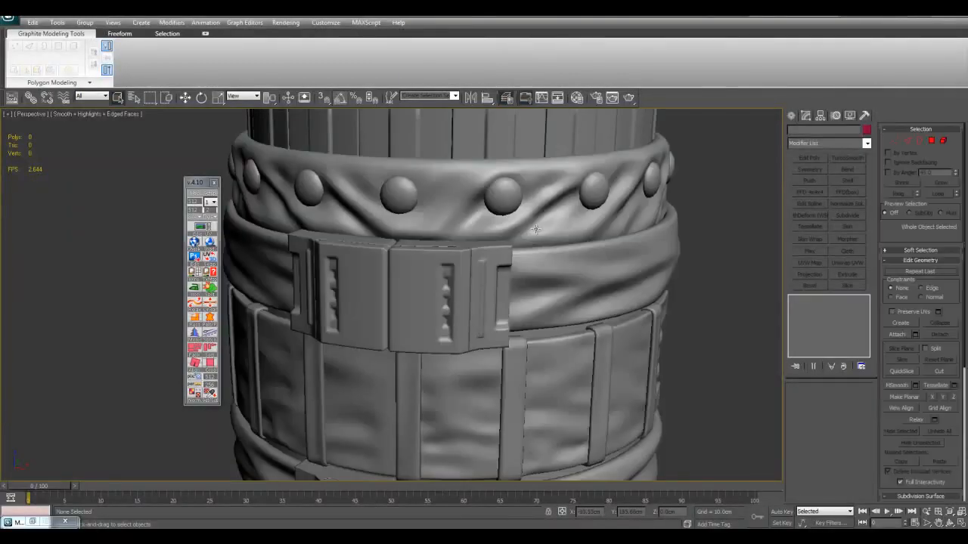
{"action": "left_click", "coordinate": [528, 243]}
{"action": "key", "text": "alt+q"}
{"action": "left_click", "coordinate": [485, 512]}
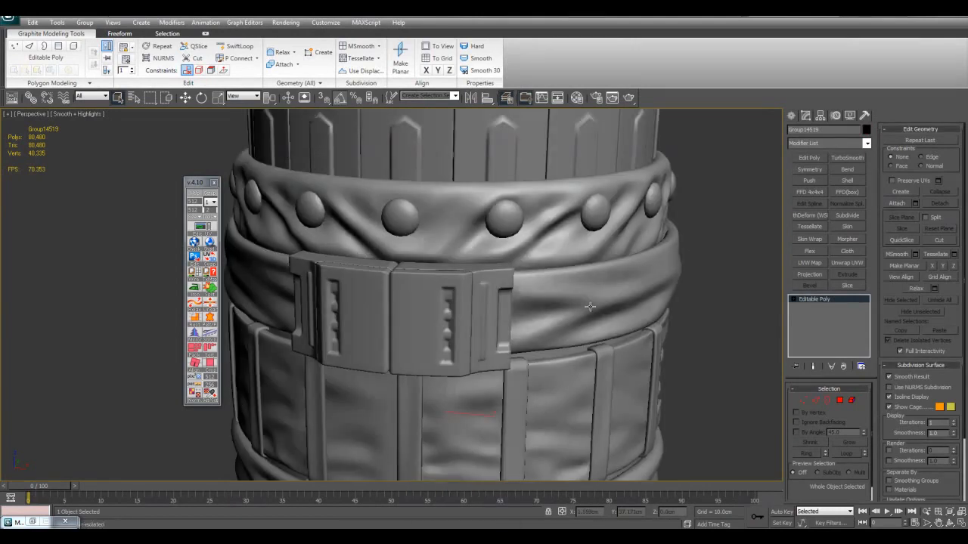
Step: Examine the high-poly cap's notches and raised details around the capped cylinder, with edges shown and hidden
{"action": "scroll", "coordinate": [644, 280], "scroll_direction": "down", "scroll_amount": 5}
{"action": "left_click", "coordinate": [644, 281]}
{"action": "middle_click_drag", "start_coordinate": [527, 244], "coordinate": [560, 328]}
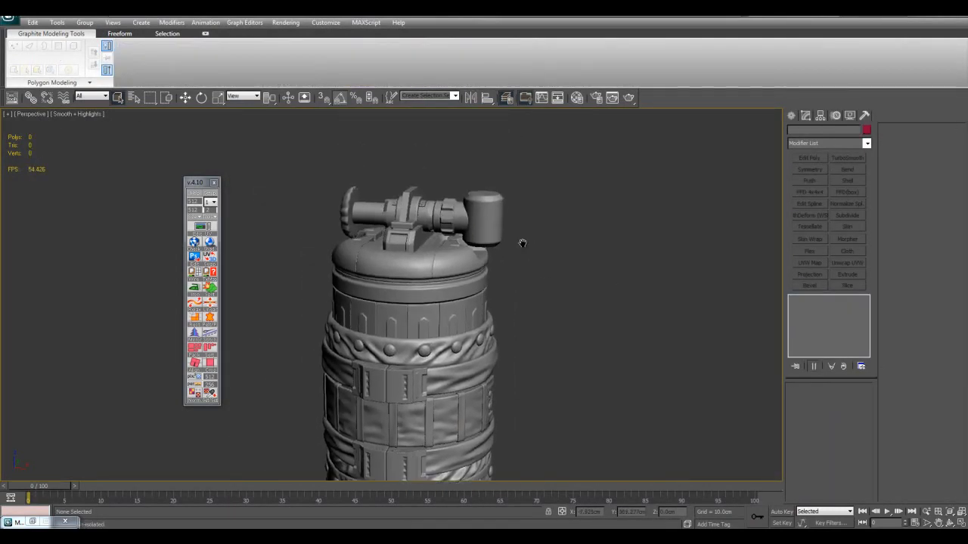
{"action": "scroll", "coordinate": [523, 222], "scroll_direction": "up", "scroll_amount": 5}
{"action": "middle_click_drag", "start_coordinate": [522, 222], "coordinate": [530, 213], "text": "alt"}
{"action": "scroll", "coordinate": [535, 328], "scroll_direction": "up", "scroll_amount": 4}
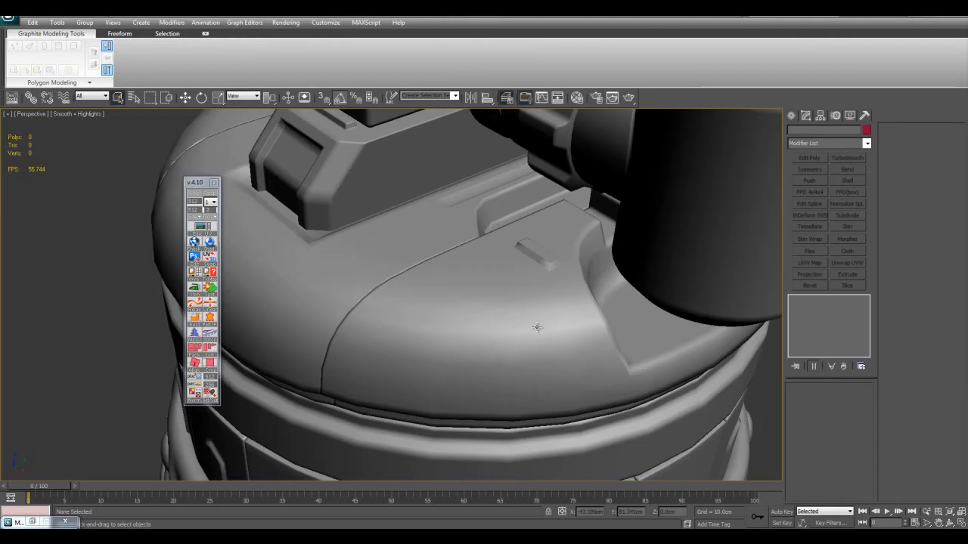
{"action": "scroll", "coordinate": [482, 271], "scroll_direction": "up", "scroll_amount": 2}
{"action": "key", "text": "F4"}
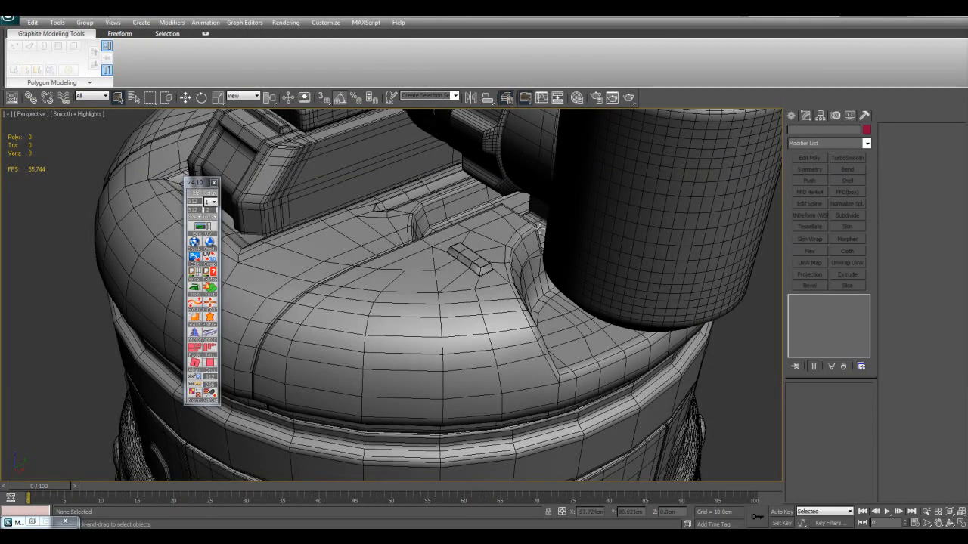
{"action": "middle_click_drag", "start_coordinate": [539, 229], "coordinate": [555, 263]}
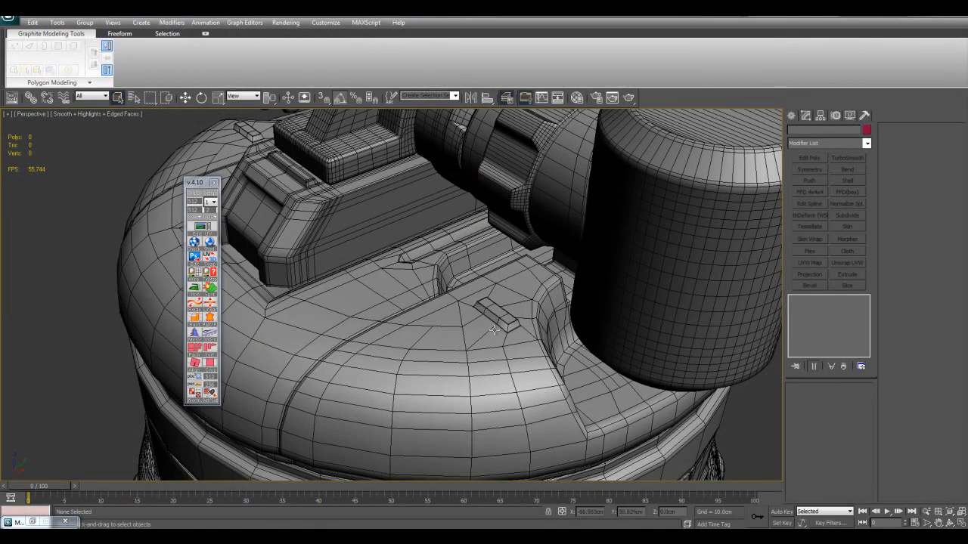
{"action": "middle_click_drag", "start_coordinate": [463, 323], "coordinate": [555, 286]}
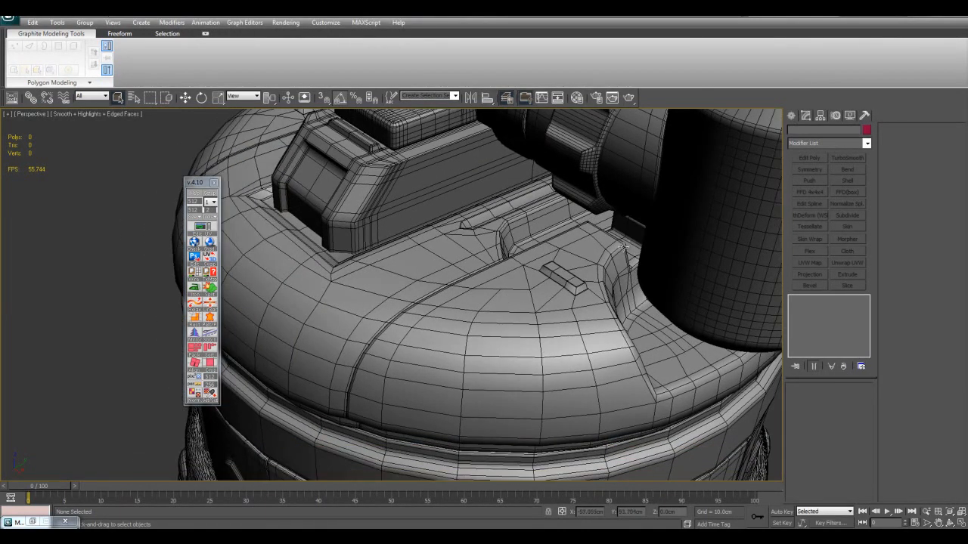
{"action": "key", "text": "z"}
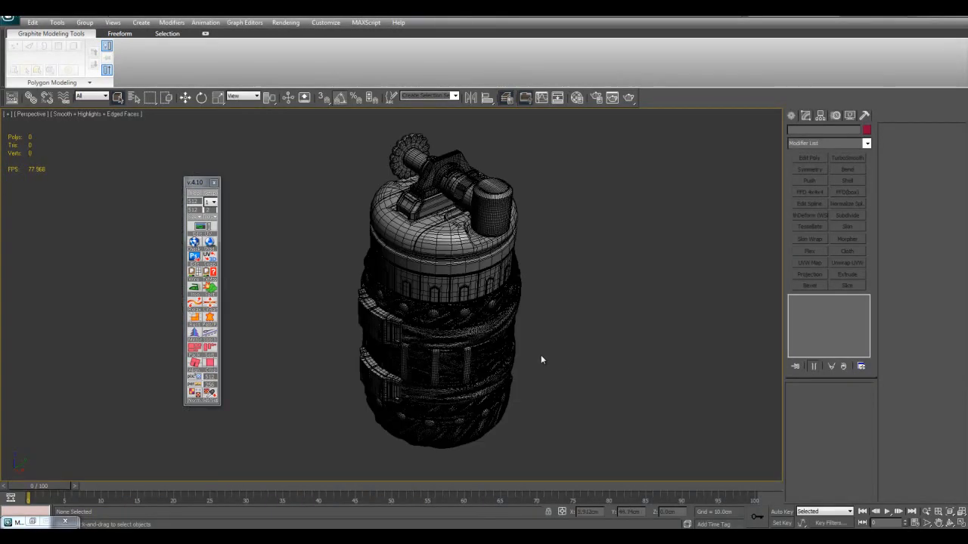
{"action": "scroll", "coordinate": [511, 256], "scroll_direction": "up", "scroll_amount": 3}
{"action": "key", "text": "F4"}
{"action": "scroll", "coordinate": [490, 322], "scroll_direction": "up", "scroll_amount": 3}
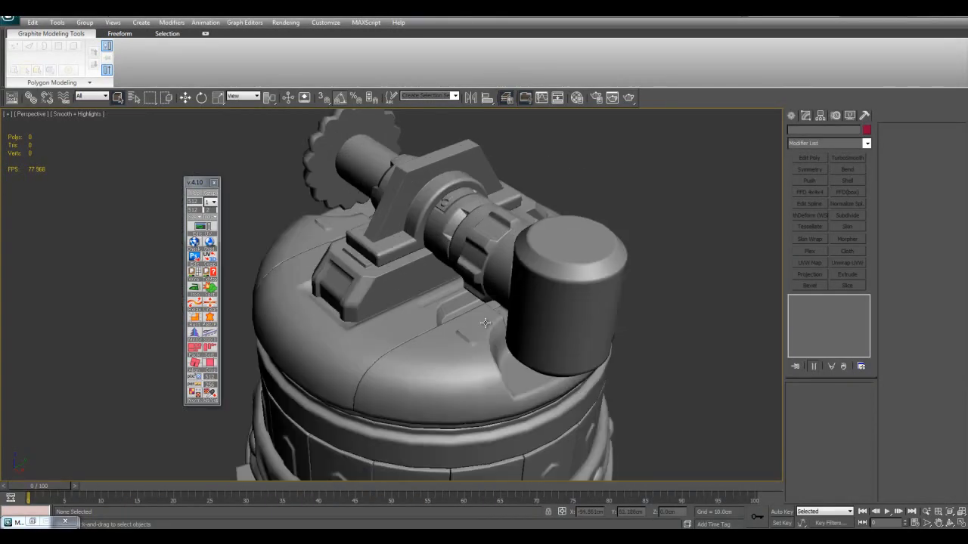
{"action": "middle_click_drag", "start_coordinate": [490, 272], "coordinate": [529, 202]}
{"action": "scroll", "coordinate": [527, 327], "scroll_direction": "up", "scroll_amount": 3}
{"action": "middle_click_drag", "start_coordinate": [527, 327], "coordinate": [446, 297]}
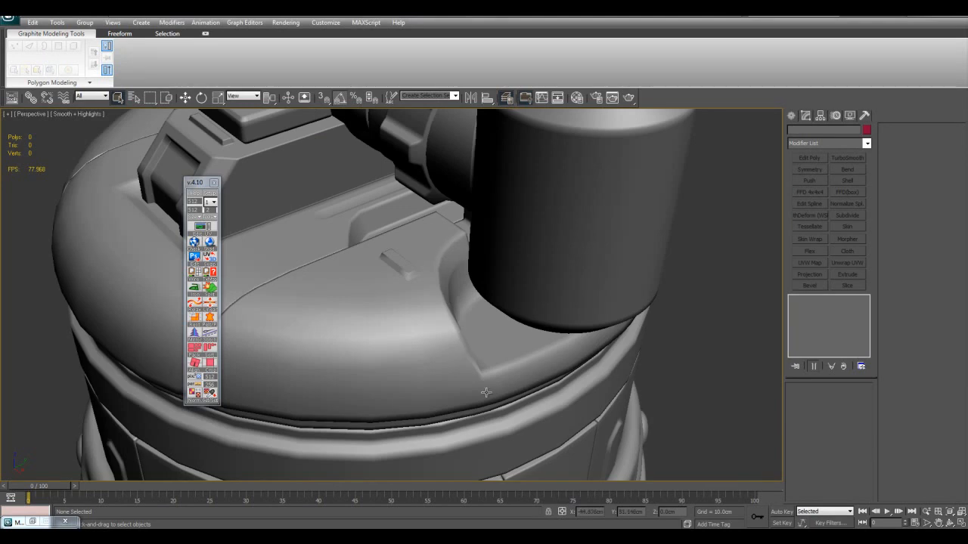
{"action": "scroll", "coordinate": [459, 359], "scroll_direction": "down", "scroll_amount": 5}
{"action": "key", "text": "F4"}
{"action": "scroll", "coordinate": [477, 332], "scroll_direction": "up", "scroll_amount": 4}
{"action": "scroll", "coordinate": [483, 325], "scroll_direction": "down", "scroll_amount": 2}
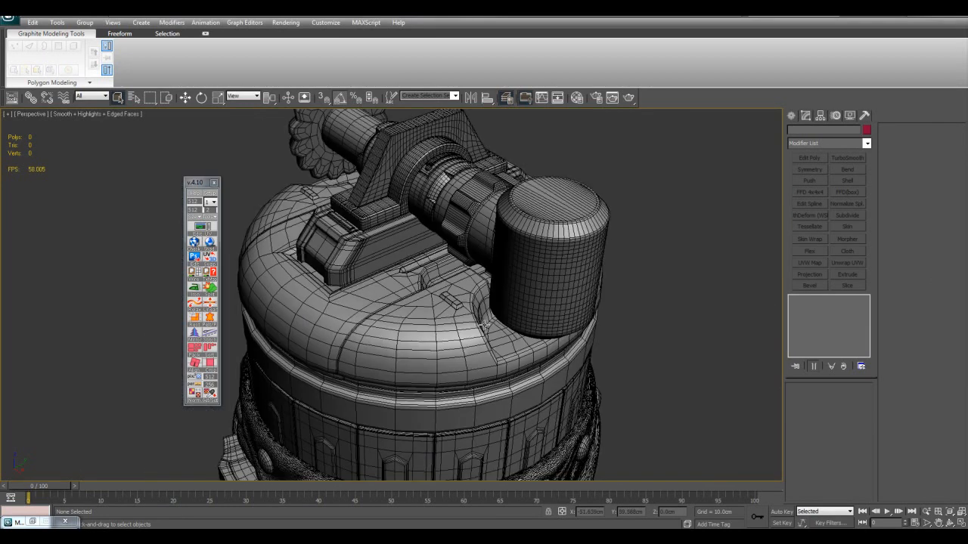
Step: Isolate the high-poly cap piece with the rounded notch and add a TurboSmooth modifier with 2 iterations
{"action": "left_click", "coordinate": [482, 325]}
{"action": "key", "text": "alt+q"}
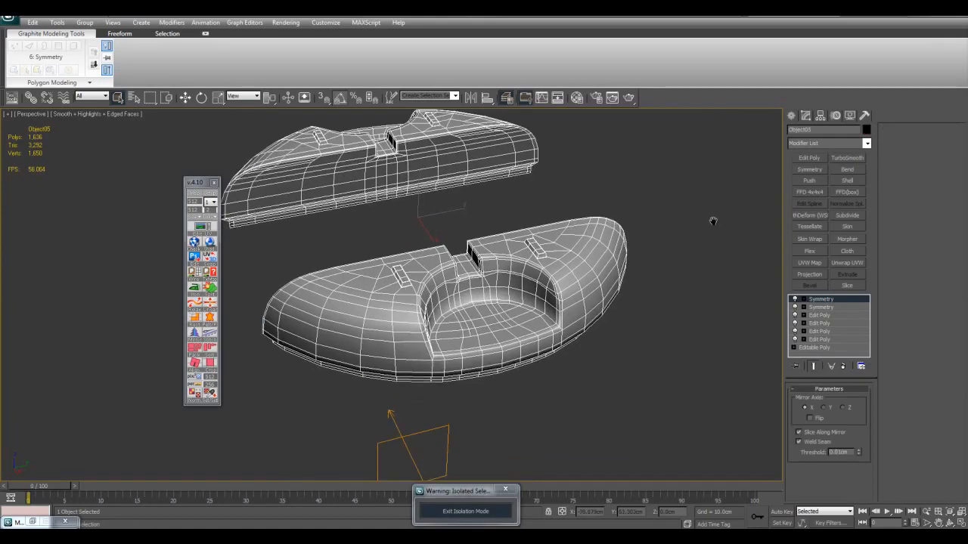
{"action": "left_click", "coordinate": [851, 158]}
{"action": "left_click", "coordinate": [862, 404]}
Step: Check the smoothed cap piece with edges hidden and shown, and exit isolation
{"action": "key", "text": "F4"}
{"action": "mouse_move", "coordinate": [493, 267]}
{"action": "middle_mouse_down", "text": "alt"}
{"action": "mouse_move", "coordinate": [481, 317]}
{"action": "mouse_move", "coordinate": [565, 248]}
{"action": "mouse_move", "coordinate": [534, 228]}
{"action": "mouse_move", "coordinate": [549, 271]}
{"action": "middle_mouse_up", "text": "alt"}
{"action": "key", "text": "F4"}
{"action": "key", "text": "F4"}
{"action": "key", "text": "F4"}
{"action": "key", "text": "F4"}
{"action": "key", "text": "F4"}
{"action": "left_click", "coordinate": [466, 512]}
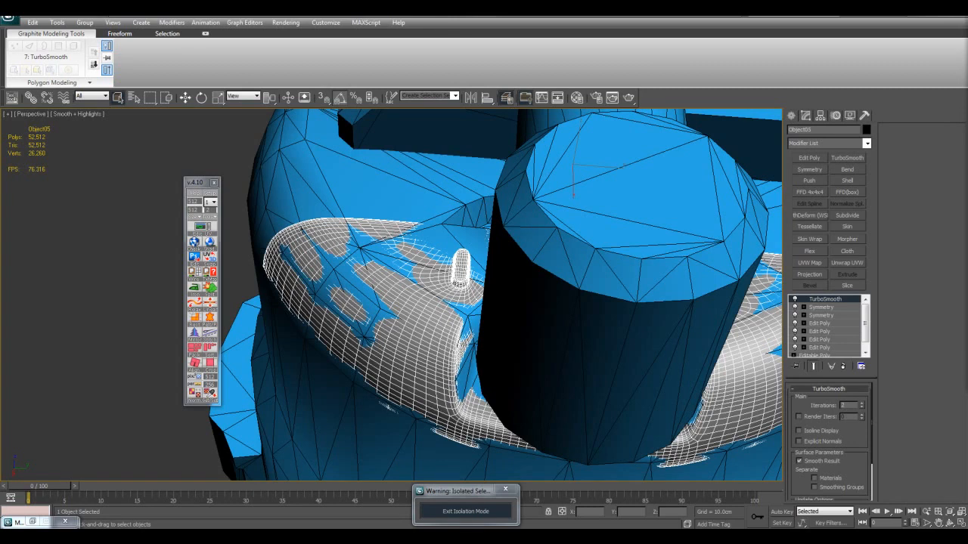
Step: Hide the smoothed cap piece and isolate the low-poly canister body
{"action": "key", "text": "Delete"}
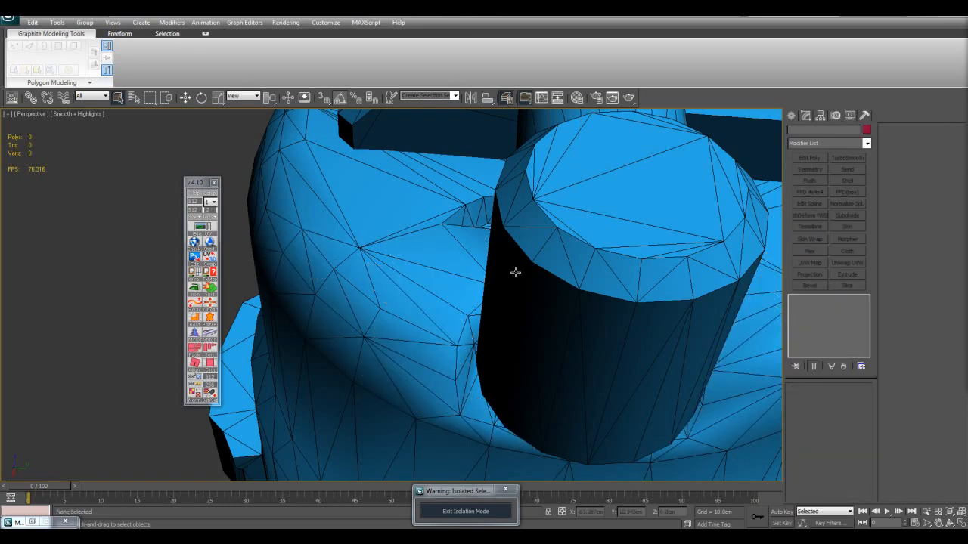
{"action": "left_click", "coordinate": [476, 279]}
{"action": "key", "text": "alt+q"}
{"action": "scroll", "coordinate": [527, 294], "scroll_direction": "up", "scroll_amount": 5}
Step: Add an Edit Poly modifier to the low-poly body and enable polygon selection by angle at 25
{"action": "left_click", "coordinate": [809, 158]}
{"action": "key", "text": "4"}
{"action": "scroll", "coordinate": [484, 303], "scroll_direction": "up", "scroll_amount": 5}
{"action": "left_click", "coordinate": [424, 318]}
{"action": "middle_click_drag", "start_coordinate": [540, 316], "coordinate": [572, 283], "text": "alt"}
{"action": "key", "text": "ctrl+d"}
{"action": "key", "text": "F4"}
{"action": "scroll", "coordinate": [572, 283], "scroll_direction": "down", "scroll_amount": 2}
{"action": "scroll", "coordinate": [573, 283], "scroll_direction": "down", "scroll_amount": 3}
{"action": "key", "text": "F4"}
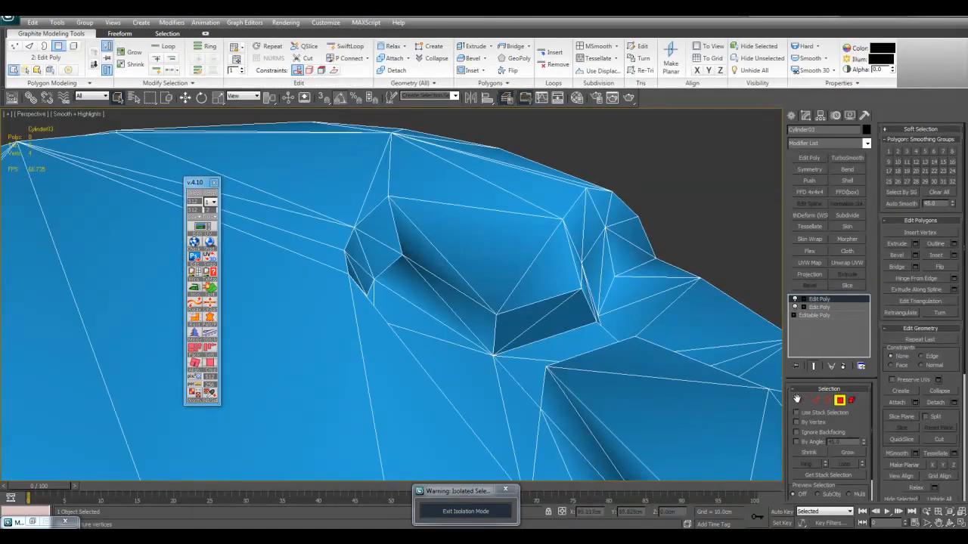
{"action": "double_click", "coordinate": [844, 441]}
{"action": "left_click", "coordinate": [460, 297]}
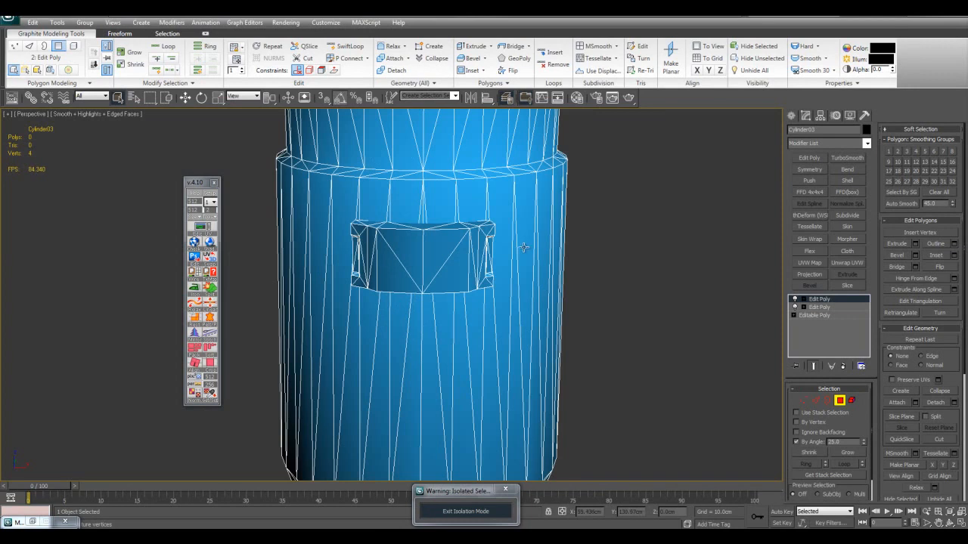
Step: Detach the curved buckle plate on the front of the body as a separate object
{"action": "key", "text": "5"}
{"action": "left_click", "coordinate": [480, 247]}
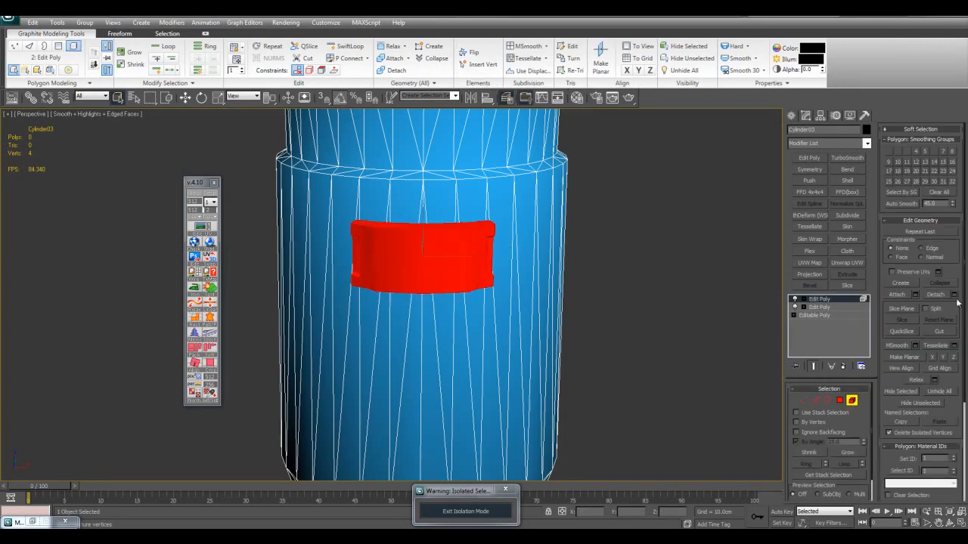
{"action": "left_click", "coordinate": [954, 294]}
{"action": "left_click", "coordinate": [509, 272]}
{"action": "key", "text": "5"}
{"action": "middle_click_drag", "start_coordinate": [549, 270], "coordinate": [554, 277]}
{"action": "key", "text": "4"}
Step: Clear the smoothing groups of all polygons of the remaining body
{"action": "scroll", "coordinate": [611, 276], "scroll_direction": "down", "scroll_amount": 8}
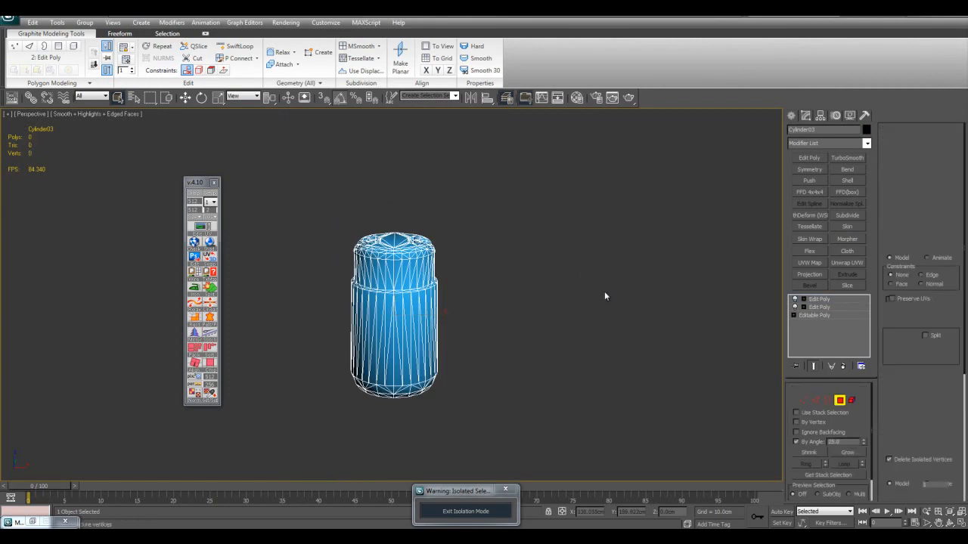
{"action": "scroll", "coordinate": [554, 250], "scroll_direction": "up", "scroll_amount": 3}
{"action": "scroll", "coordinate": [588, 274], "scroll_direction": "up", "scroll_amount": 4}
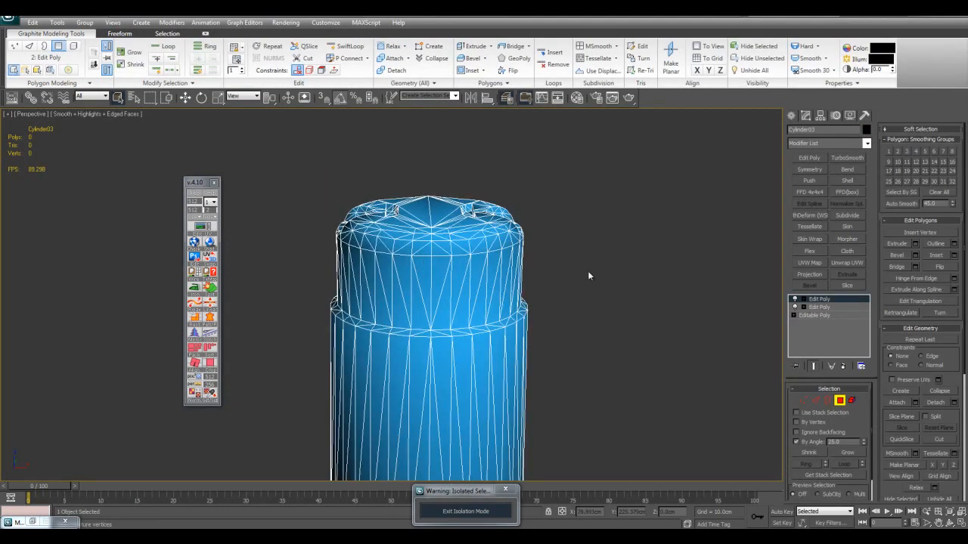
{"action": "key", "text": "ctrl+a"}
{"action": "left_click", "coordinate": [935, 191]}
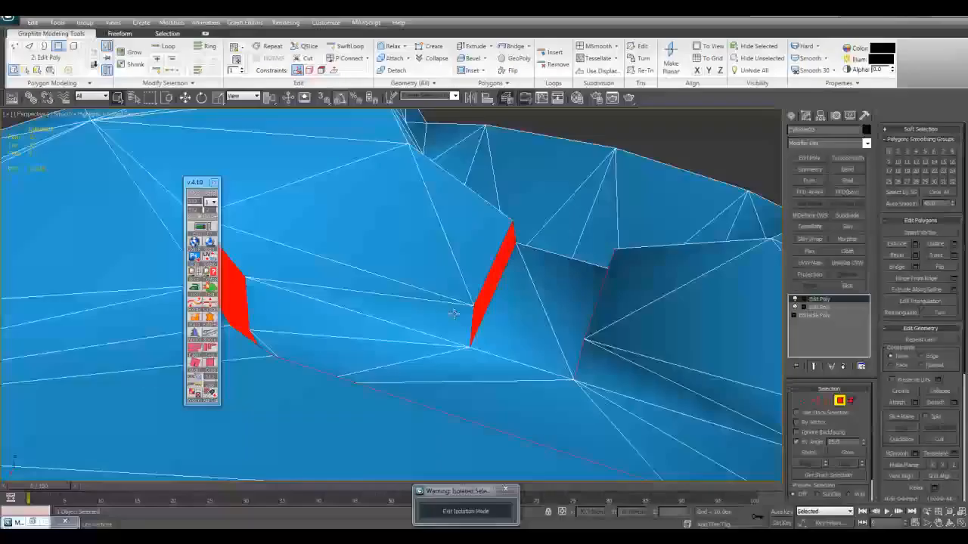
Step: Select the narrow vertical wall faces of both stepped recesses on top of the cap
{"action": "middle_click_drag", "start_coordinate": [499, 356], "coordinate": [464, 328], "text": "alt"}
{"action": "scroll", "coordinate": [484, 326], "scroll_direction": "down", "scroll_amount": 5}
{"action": "middle_click_drag", "start_coordinate": [523, 325], "coordinate": [561, 276], "text": "alt"}
{"action": "scroll", "coordinate": [548, 262], "scroll_direction": "up", "scroll_amount": 3}
{"action": "middle_click_drag", "start_coordinate": [501, 252], "coordinate": [401, 291], "text": "alt"}
{"action": "left_click", "coordinate": [495, 267], "text": "ctrl"}
{"action": "scroll", "coordinate": [493, 267], "scroll_direction": "down", "scroll_amount": 2}
{"action": "left_click", "coordinate": [307, 290], "text": "ctrl"}
{"action": "middle_click_drag", "start_coordinate": [307, 290], "coordinate": [468, 306], "text": "alt"}
{"action": "scroll", "coordinate": [595, 307], "scroll_direction": "up", "scroll_amount": 3}
{"action": "middle_click_drag", "start_coordinate": [527, 311], "coordinate": [560, 280], "text": "alt"}
{"action": "left_click", "coordinate": [484, 333], "text": "ctrl"}
{"action": "scroll", "coordinate": [619, 279], "scroll_direction": "up", "scroll_amount": 3}
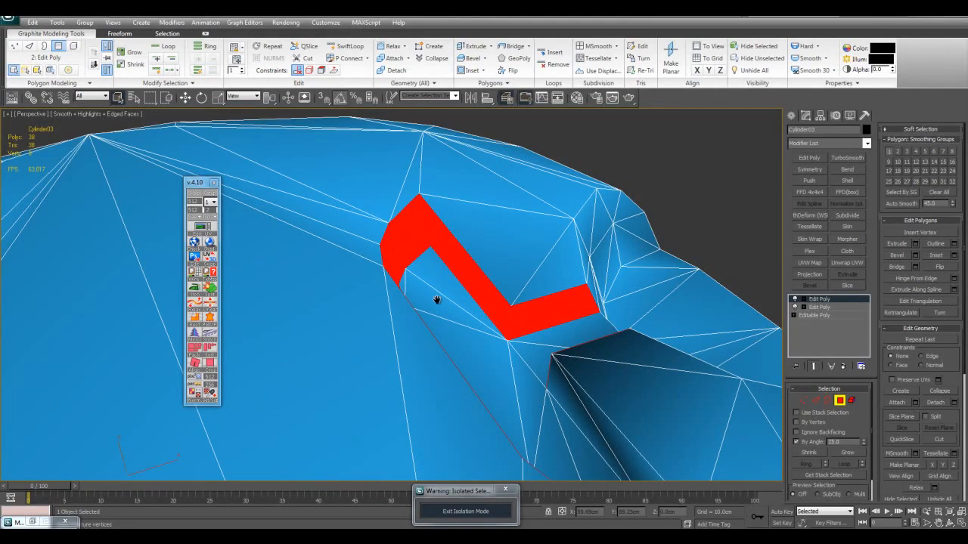
Step: Remove the long straight walls from the recess selection and clear the remaining faces' smoothing groups
{"action": "middle_click_drag", "start_coordinate": [431, 295], "coordinate": [630, 303], "text": "alt"}
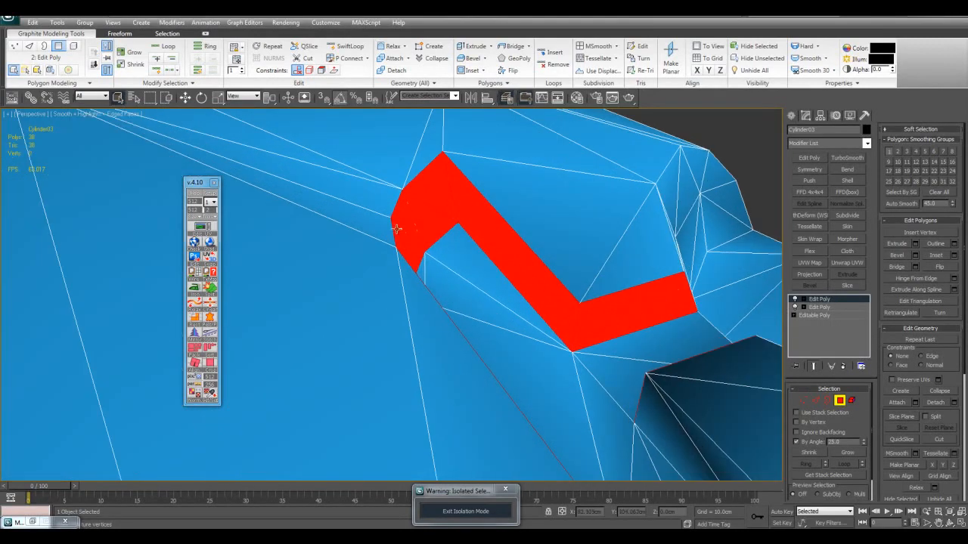
{"action": "middle_click_drag", "start_coordinate": [506, 189], "coordinate": [526, 326], "text": "alt"}
{"action": "left_click_drag", "start_coordinate": [488, 365], "coordinate": [488, 366], "text": "alt"}
{"action": "middle_click_drag", "start_coordinate": [488, 367], "coordinate": [512, 207], "text": "alt"}
{"action": "scroll", "coordinate": [512, 208], "scroll_direction": "down", "scroll_amount": 2}
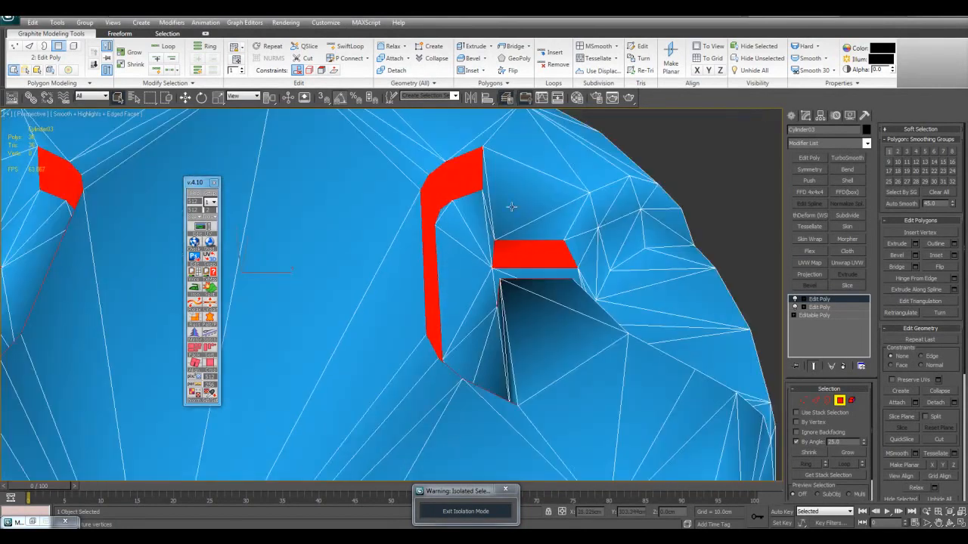
{"action": "left_click", "coordinate": [930, 193]}
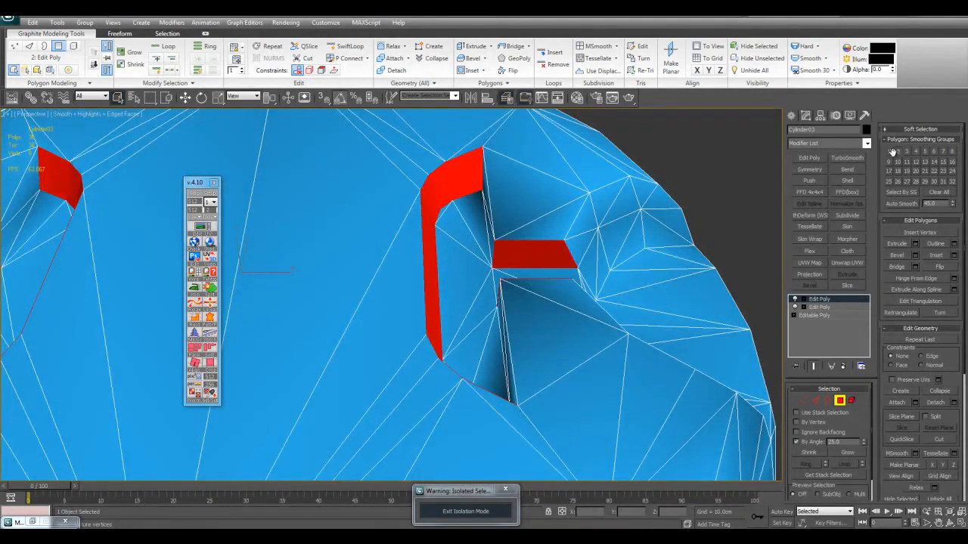
Step: Select the long straight walls of both recesses, clear their smoothing and assign them to smoothing group 3
{"action": "middle_click_drag", "start_coordinate": [553, 194], "coordinate": [658, 209]}
{"action": "middle_click_drag", "start_coordinate": [544, 241], "coordinate": [666, 230]}
{"action": "left_click", "coordinate": [685, 231]}
{"action": "left_click", "coordinate": [724, 345], "text": "ctrl"}
{"action": "middle_click_drag", "start_coordinate": [424, 334], "coordinate": [628, 316]}
{"action": "middle_click_drag", "start_coordinate": [496, 299], "coordinate": [432, 265], "text": "alt"}
{"action": "left_click", "coordinate": [409, 320], "text": "ctrl"}
{"action": "left_click", "coordinate": [454, 285], "text": "ctrl"}
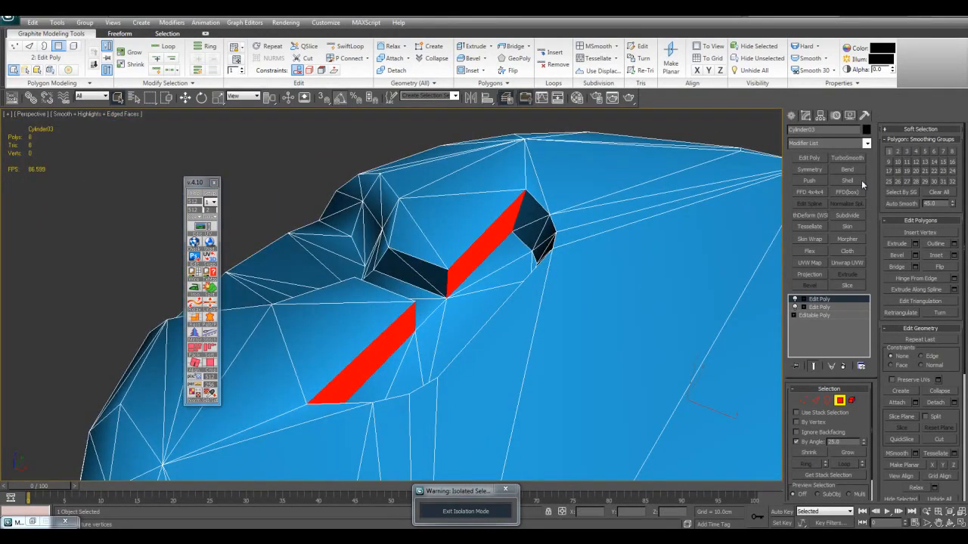
{"action": "left_click", "coordinate": [931, 195]}
{"action": "left_click", "coordinate": [908, 150]}
{"action": "left_click", "coordinate": [752, 141]}
Step: Examine the shading of the recess walls on the cap with edges shown and hidden
{"action": "key", "text": "F4"}
{"action": "scroll", "coordinate": [544, 311], "scroll_direction": "down", "scroll_amount": 5}
{"action": "middle_click_drag", "start_coordinate": [544, 311], "coordinate": [431, 332], "text": "alt"}
{"action": "scroll", "coordinate": [486, 342], "scroll_direction": "up", "scroll_amount": 6}
{"action": "scroll", "coordinate": [485, 343], "scroll_direction": "up", "scroll_amount": 3}
{"action": "middle_click_drag", "start_coordinate": [683, 268], "coordinate": [608, 421]}
{"action": "key", "text": "F4"}
{"action": "key", "text": "F4"}
{"action": "middle_click_drag", "start_coordinate": [646, 316], "coordinate": [669, 297], "text": "alt"}
{"action": "scroll", "coordinate": [633, 291], "scroll_direction": "down", "scroll_amount": 5}
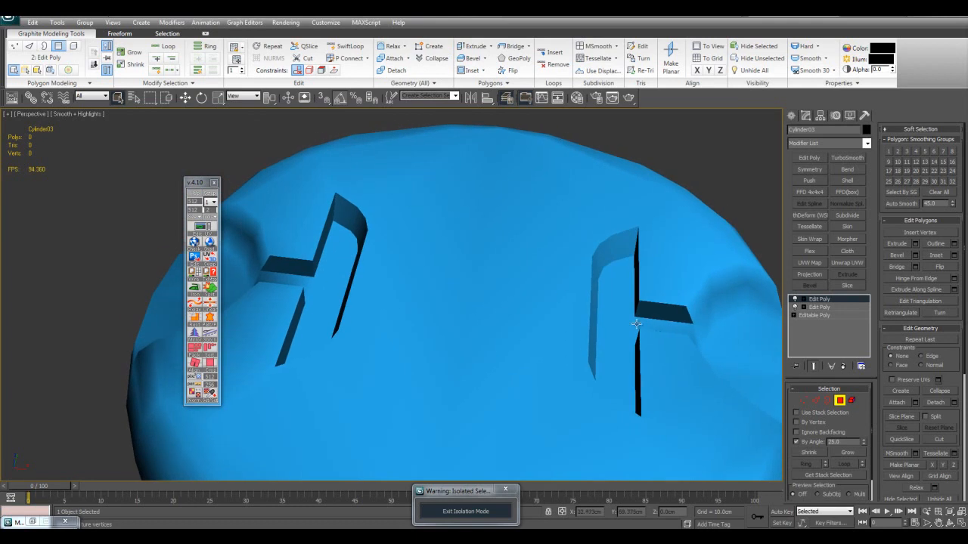
Step: Assign smoothing group 1 to all polygons of the body and compare the shading around the recesses
{"action": "key", "text": "ctrl+a"}
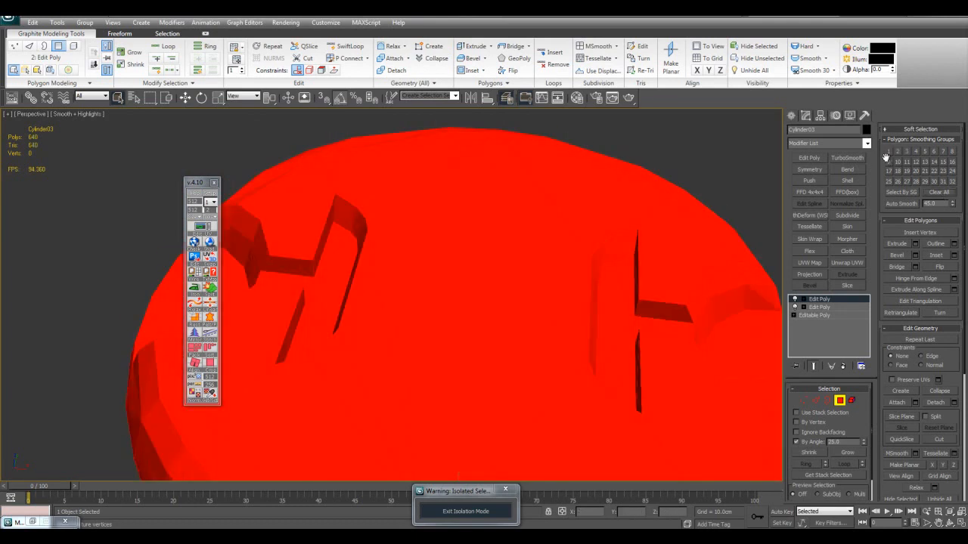
{"action": "left_click", "coordinate": [888, 152]}
{"action": "left_click", "coordinate": [694, 152]}
{"action": "middle_click_drag", "start_coordinate": [656, 321], "coordinate": [648, 304], "text": "alt"}
{"action": "key", "text": "F4"}
{"action": "key", "text": "F4"}
{"action": "key", "text": "F4"}
{"action": "key", "text": "F4"}
{"action": "middle_click_drag", "start_coordinate": [479, 143], "coordinate": [539, 126], "text": "alt"}
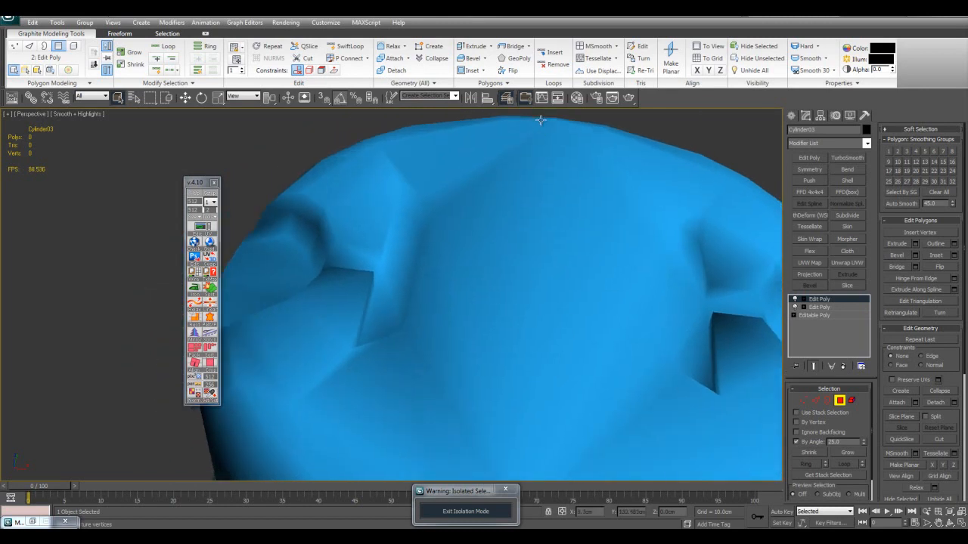
{"action": "middle_click_drag", "start_coordinate": [443, 196], "coordinate": [501, 233], "text": "alt"}
Step: Clear smoothing from all polygons of the body to compare the faceted shading
{"action": "key", "text": "ctrl+a"}
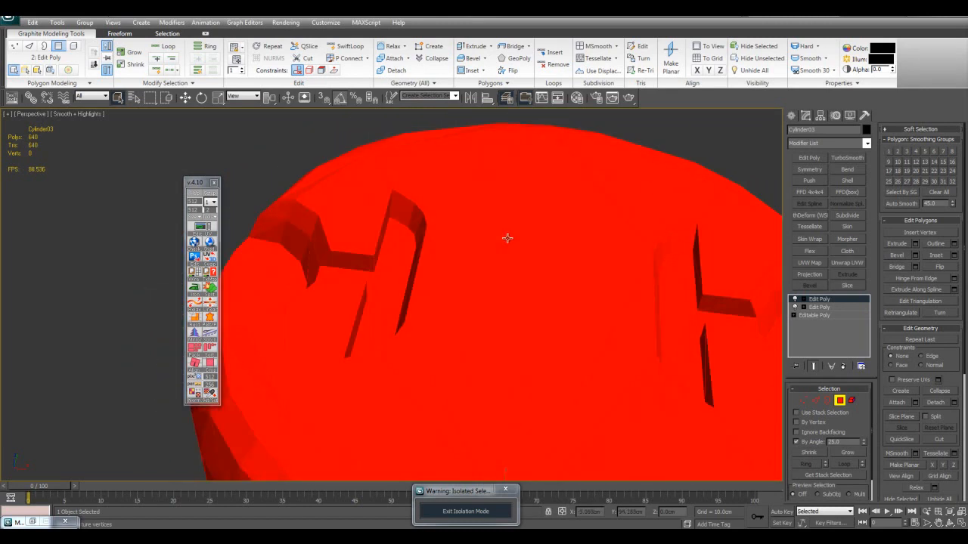
{"action": "left_click", "coordinate": [716, 146]}
{"action": "key", "text": "F4"}
{"action": "scroll", "coordinate": [696, 167], "scroll_direction": "down", "scroll_amount": 5}
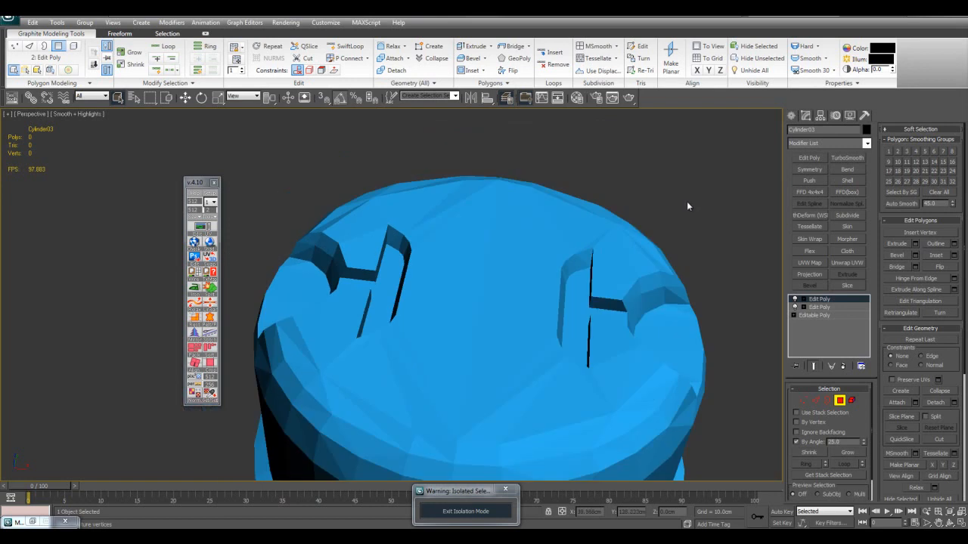
Step: Restore smooth shading on the cap with hard-edged recess walls and check it with edges hidden and shown
{"action": "key", "text": "ctrl+a"}
{"action": "left_click", "coordinate": [678, 218]}
{"action": "key", "text": "F4"}
{"action": "key", "text": "F4"}
{"action": "middle_click_drag", "start_coordinate": [607, 257], "coordinate": [622, 262], "text": "alt"}
{"action": "scroll", "coordinate": [614, 272], "scroll_direction": "up", "scroll_amount": 6}
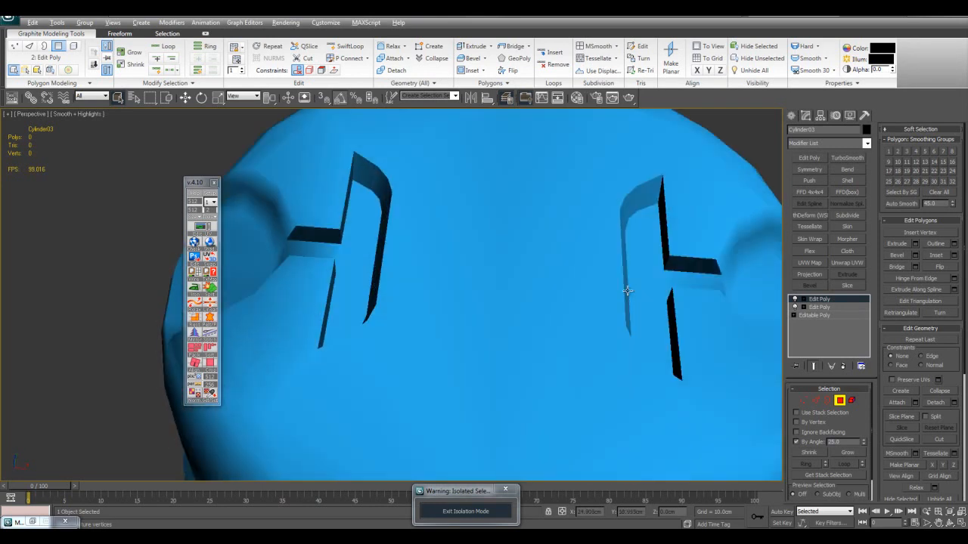
{"action": "scroll", "coordinate": [652, 262], "scroll_direction": "down", "scroll_amount": 5}
{"action": "middle_click_drag", "start_coordinate": [648, 302], "coordinate": [608, 240], "text": "alt"}
{"action": "scroll", "coordinate": [626, 279], "scroll_direction": "up", "scroll_amount": 4}
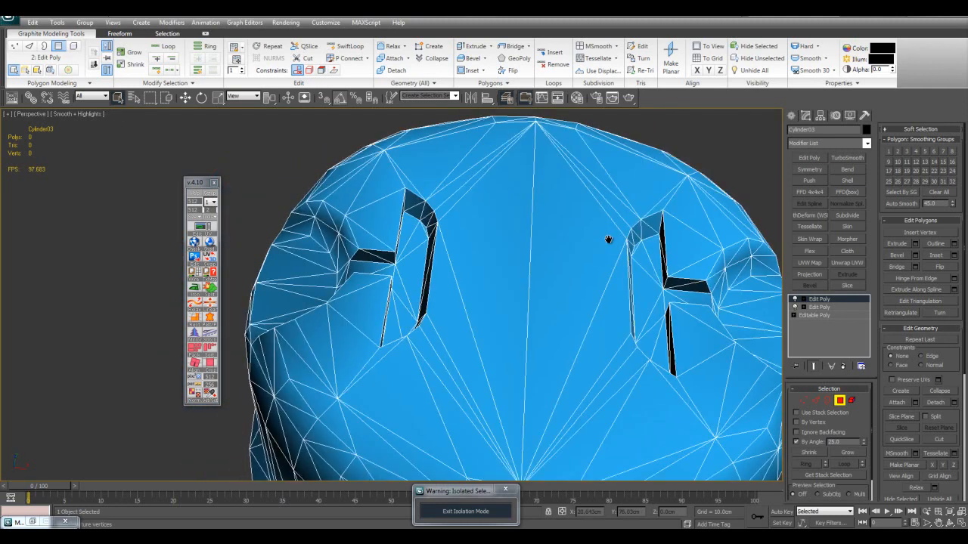
Step: Examine the shading of the cap's rounded side notches and recesses from several angles, with edges shown and hidden
{"action": "scroll", "coordinate": [622, 289], "scroll_direction": "down", "scroll_amount": 4}
{"action": "middle_click_drag", "start_coordinate": [590, 302], "coordinate": [650, 340], "text": "alt"}
{"action": "middle_click_drag", "start_coordinate": [650, 340], "coordinate": [537, 275]}
{"action": "key", "text": "F4"}
{"action": "scroll", "coordinate": [570, 312], "scroll_direction": "up", "scroll_amount": 5}
{"action": "scroll", "coordinate": [537, 275], "scroll_direction": "up", "scroll_amount": 2}
{"action": "key", "text": "ctrl+d"}
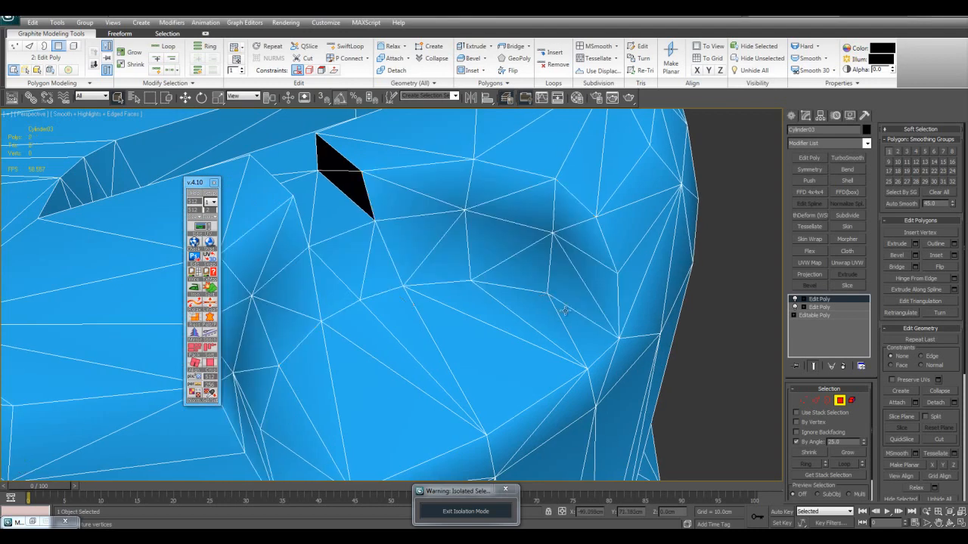
{"action": "key", "text": "F4"}
{"action": "middle_click_drag", "start_coordinate": [584, 317], "coordinate": [631, 325]}
{"action": "middle_click_drag", "start_coordinate": [516, 293], "coordinate": [533, 272], "text": "alt"}
{"action": "key", "text": "F4"}
{"action": "scroll", "coordinate": [582, 300], "scroll_direction": "down", "scroll_amount": 4}
{"action": "scroll", "coordinate": [547, 275], "scroll_direction": "up", "scroll_amount": 2}
{"action": "left_click", "coordinate": [467, 259]}
{"action": "middle_click_drag", "start_coordinate": [467, 260], "coordinate": [499, 325], "text": "alt"}
{"action": "scroll", "coordinate": [573, 353], "scroll_direction": "down", "scroll_amount": 4}
{"action": "key", "text": "F4"}
{"action": "scroll", "coordinate": [476, 261], "scroll_direction": "up", "scroll_amount": 4}
{"action": "scroll", "coordinate": [476, 260], "scroll_direction": "down", "scroll_amount": 4}
{"action": "middle_click_drag", "start_coordinate": [476, 261], "coordinate": [546, 340], "text": "alt"}
{"action": "scroll", "coordinate": [431, 395], "scroll_direction": "up", "scroll_amount": 4}
{"action": "scroll", "coordinate": [434, 359], "scroll_direction": "down", "scroll_amount": 4}
{"action": "key", "text": "F4"}
Step: Leave polygon editing and exit isolation to show the low-poly body together with the high-poly model
{"action": "key", "text": "4"}
{"action": "key", "text": "z"}
{"action": "left_click", "coordinate": [468, 512]}
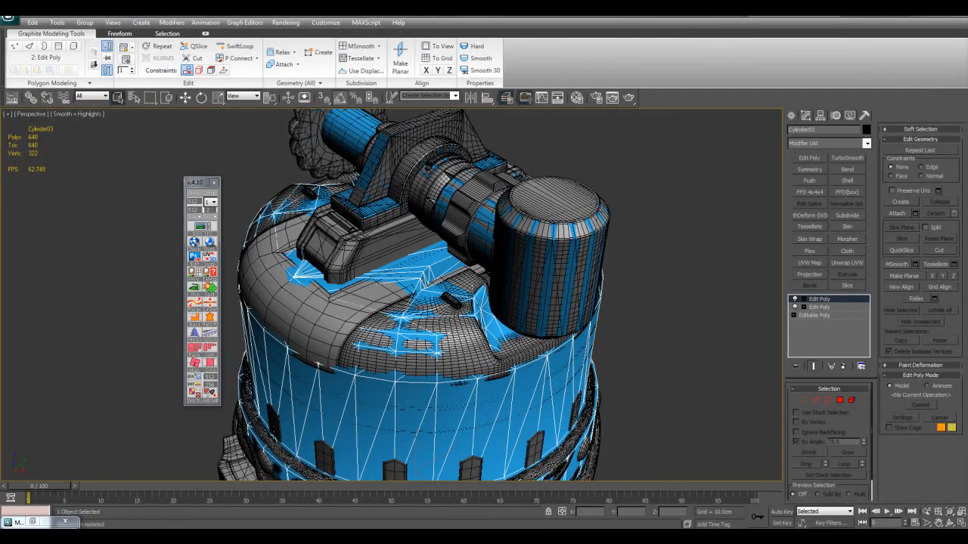
Step: Isolate the curved bracket on the canister's side, examine its shading with edges hidden, and exit isolation
{"action": "key", "text": "F4"}
{"action": "middle_click_drag", "start_coordinate": [482, 216], "coordinate": [538, 283]}
{"action": "key", "text": "F4"}
{"action": "scroll", "coordinate": [518, 231], "scroll_direction": "up", "scroll_amount": 3}
{"action": "key", "text": "F4"}
{"action": "left_click", "coordinate": [524, 276]}
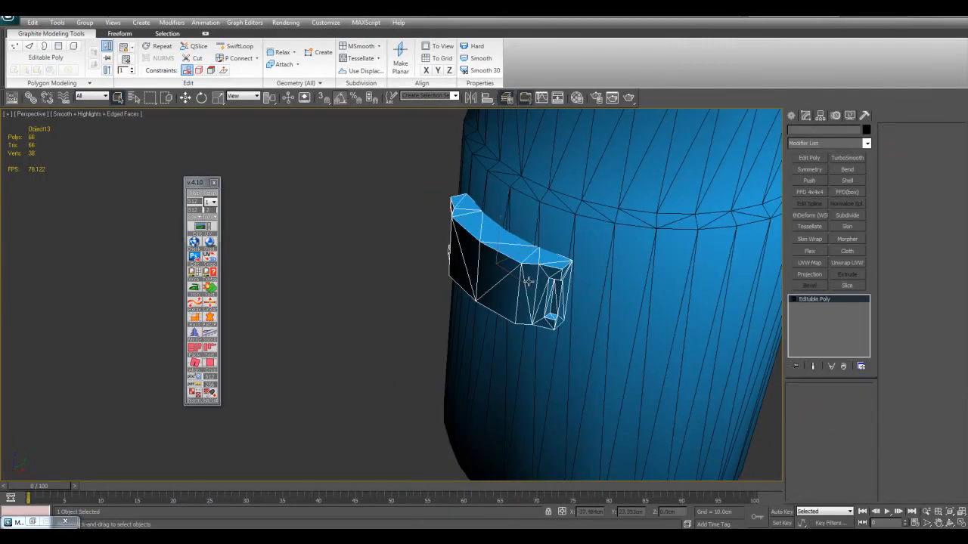
{"action": "key", "text": "alt+q"}
{"action": "key", "text": "F4"}
{"action": "middle_click_drag", "start_coordinate": [609, 293], "coordinate": [632, 267], "text": "alt"}
{"action": "middle_click_drag", "start_coordinate": [546, 225], "coordinate": [470, 248], "text": "alt"}
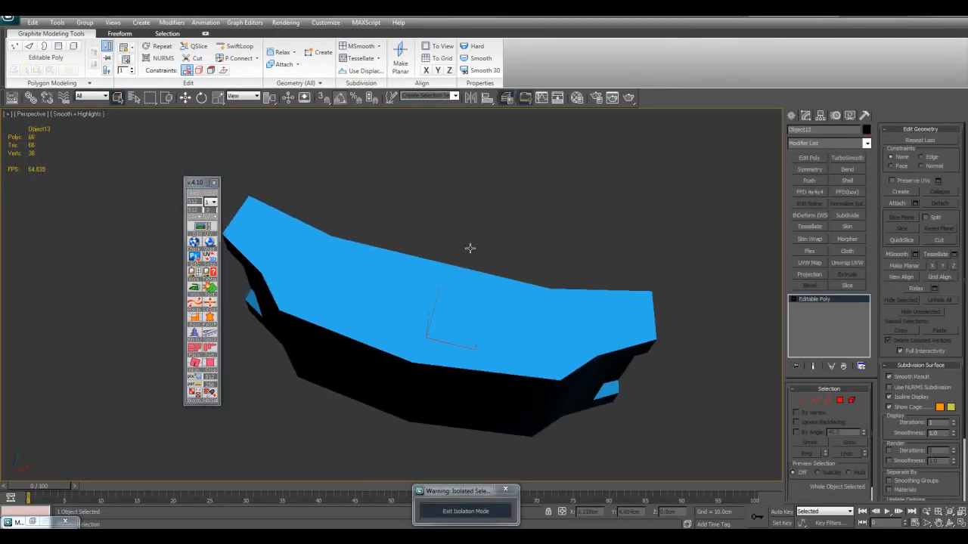
{"action": "left_click", "coordinate": [488, 519]}
Step: Isolate a part of the valve assembly on top of the canister, examine its shading, and exit isolation
{"action": "key", "text": "z"}
{"action": "scroll", "coordinate": [525, 166], "scroll_direction": "down", "scroll_amount": 6}
{"action": "middle_click_drag", "start_coordinate": [523, 155], "coordinate": [488, 289]}
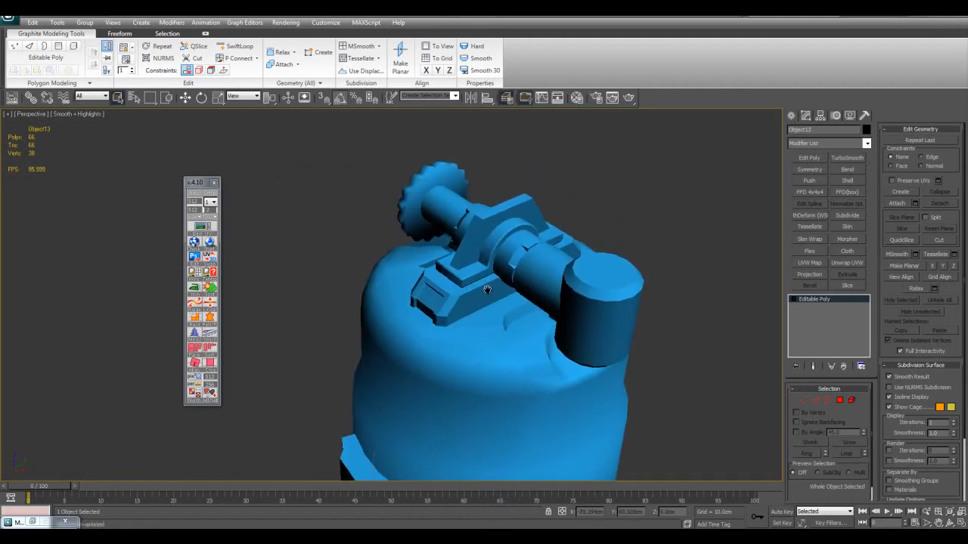
{"action": "scroll", "coordinate": [475, 334], "scroll_direction": "up", "scroll_amount": 8}
{"action": "left_click", "coordinate": [614, 334]}
{"action": "key", "text": "alt+q"}
{"action": "middle_click_drag", "start_coordinate": [595, 321], "coordinate": [621, 296], "text": "alt"}
{"action": "left_click", "coordinate": [512, 511]}
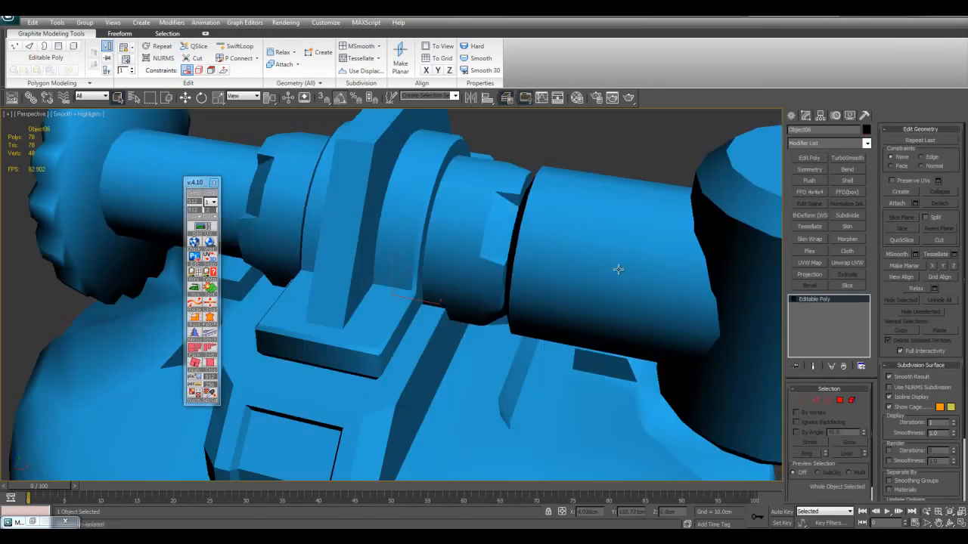
Step: Clear the selection and examine the whole low-poly canister and valve assembly with edges shown
{"action": "middle_click_drag", "start_coordinate": [538, 252], "coordinate": [700, 320], "text": "alt"}
{"action": "left_click", "coordinate": [569, 216]}
{"action": "scroll", "coordinate": [570, 216], "scroll_direction": "down", "scroll_amount": 5}
{"action": "key", "text": "F4"}
{"action": "scroll", "coordinate": [697, 267], "scroll_direction": "down", "scroll_amount": 3}
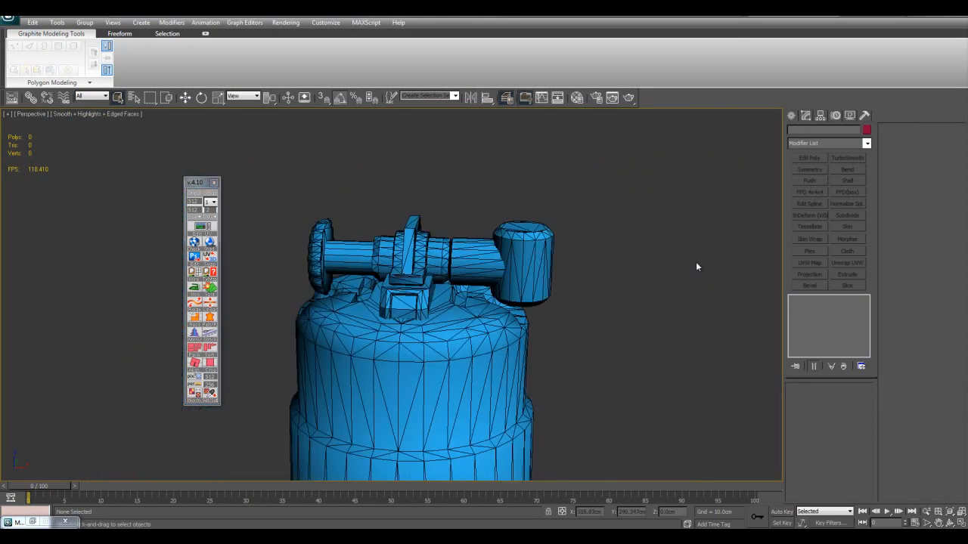
{"action": "key", "text": "z"}
{"action": "middle_click_drag", "start_coordinate": [637, 278], "coordinate": [586, 236], "text": "alt"}
{"action": "middle_click_drag", "start_coordinate": [586, 236], "coordinate": [616, 321]}
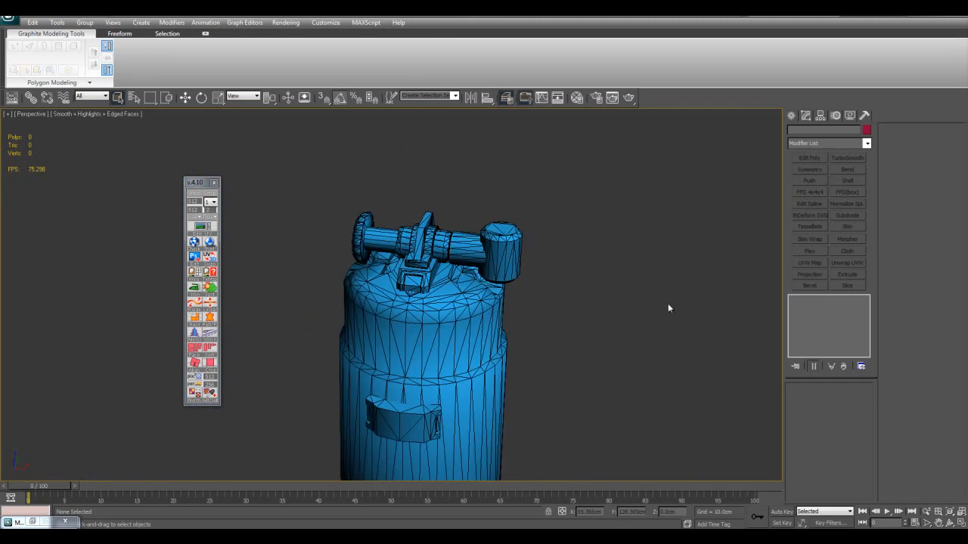